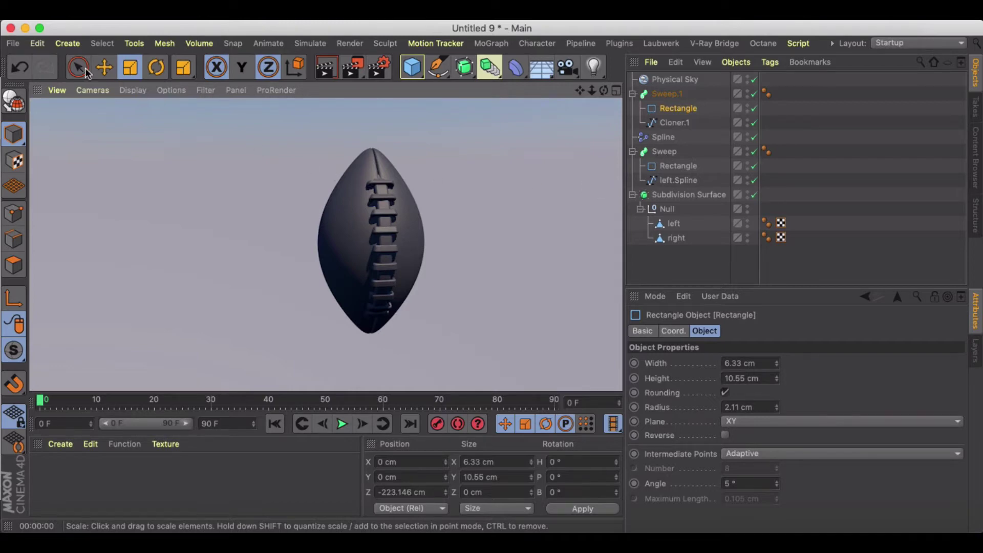
# Start a new empty project, Untitled 10, from the File menu
pyautogui.click(12, 43)
pyautogui.click(31, 63)
pyautogui.click(412, 67)
# Add a sphere and display it with Constant Shading (Lines)
pyautogui.click(709, 109)
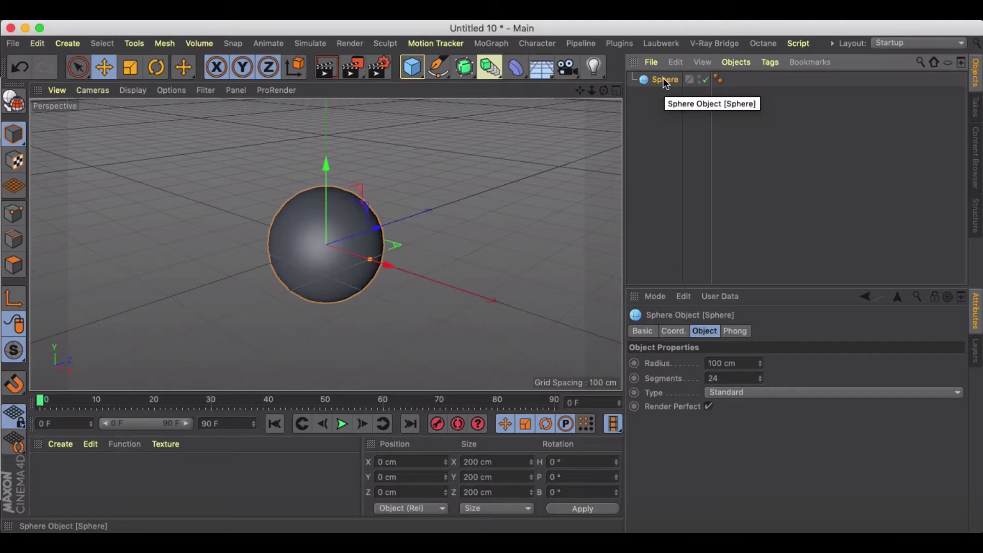
pyautogui.click(132, 91)
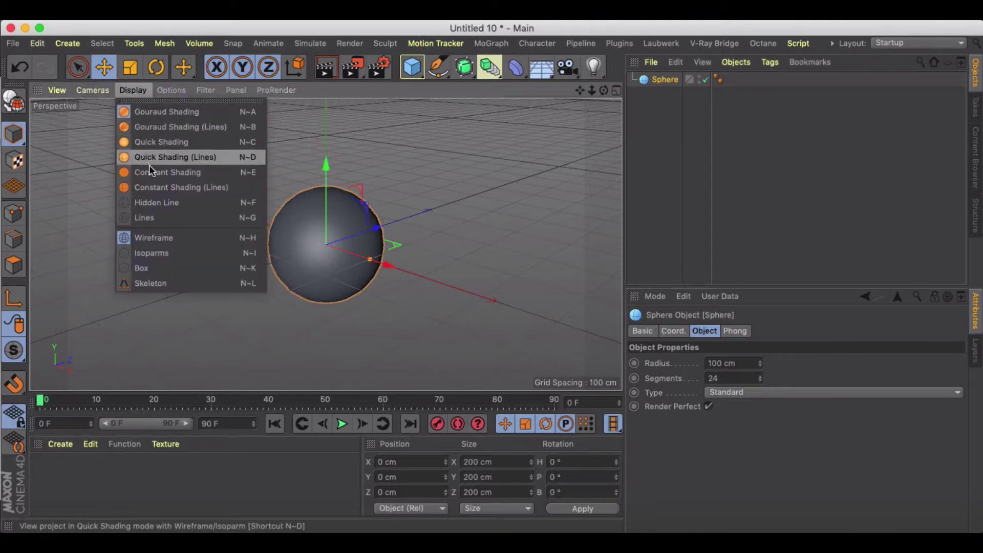
pyautogui.click(158, 188)
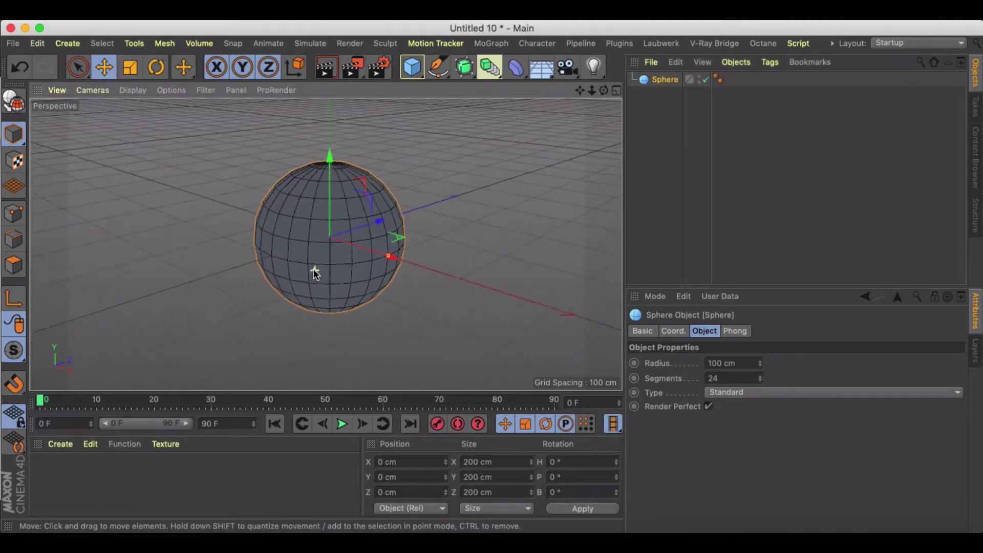
pyautogui.keyDown('alt'); pyautogui.moveTo(305, 250); pyautogui.dragTo(395, 217); pyautogui.keyUp('alt')
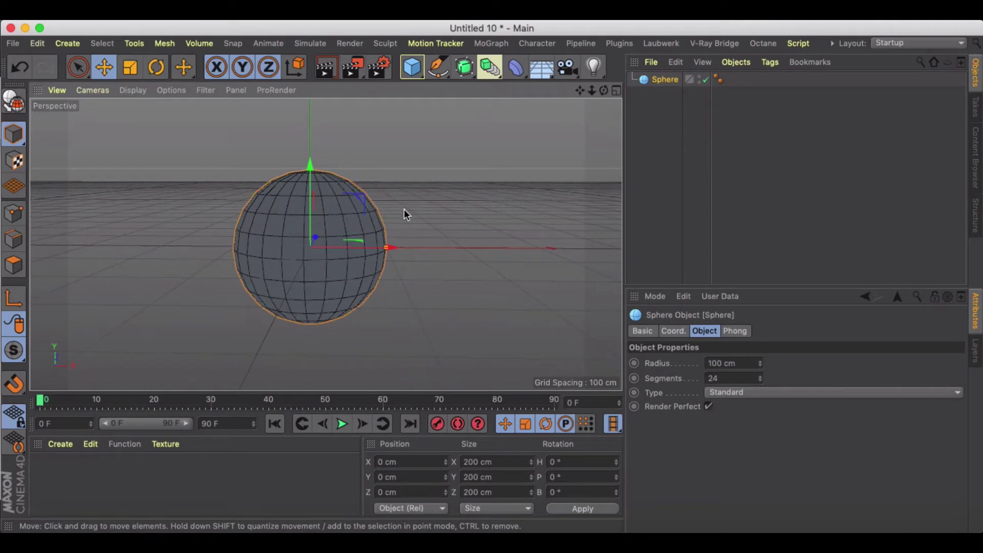
# Set the sphere's S.Y scale to 1.4, making it 280 cm tall
pyautogui.click(13, 102)
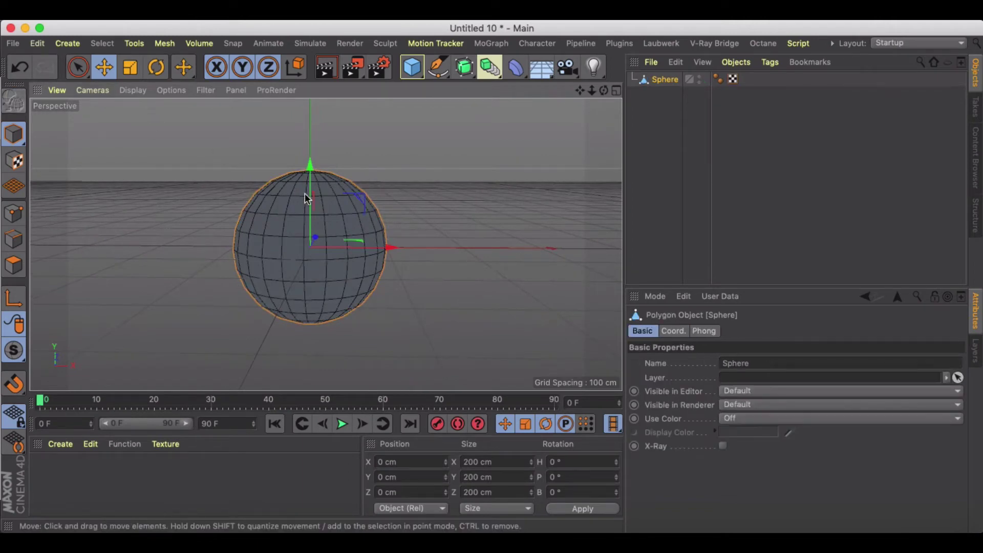
pyautogui.press('super+z')
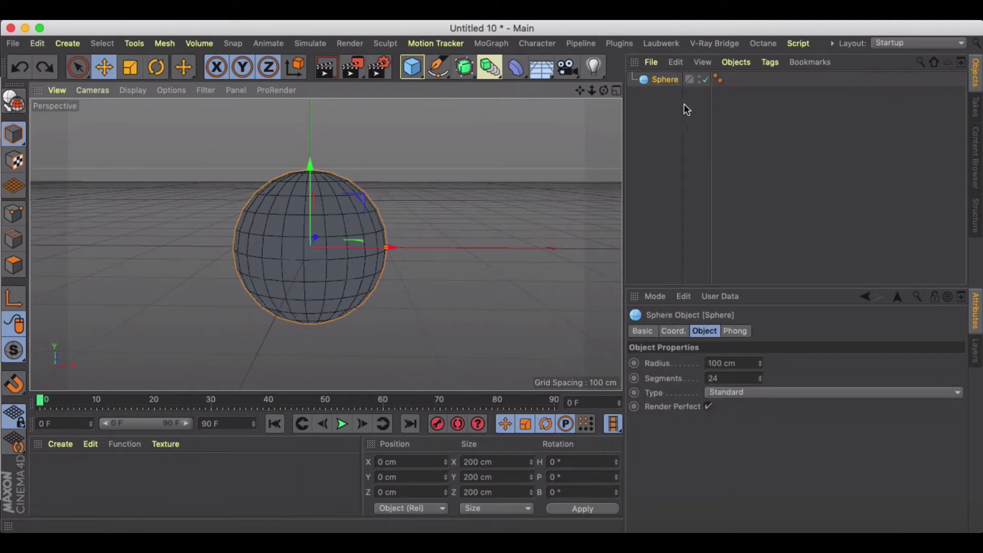
pyautogui.click(672, 331)
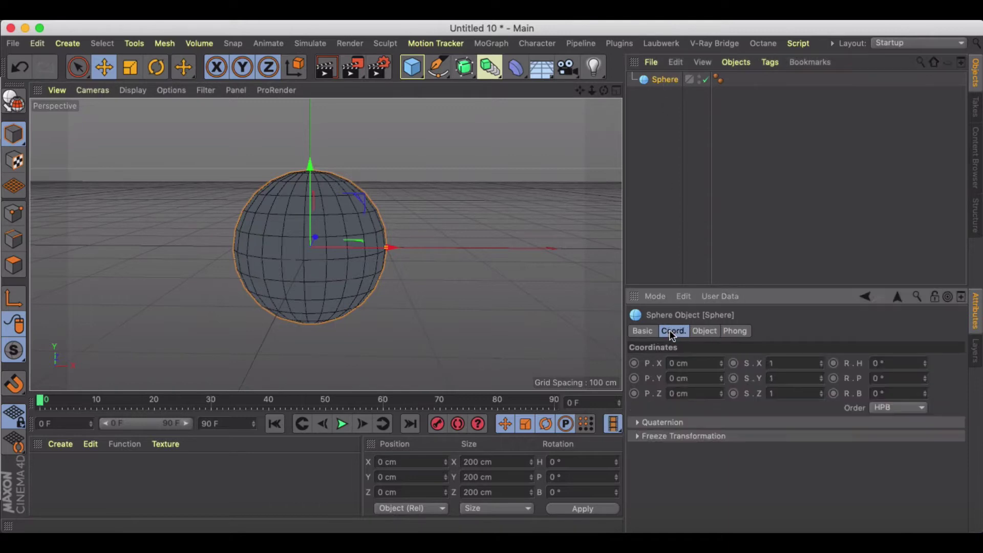
pyautogui.moveTo(821, 376); pyautogui.dragTo(823, 378)
pyautogui.click(821, 375)
pyautogui.click(759, 378)
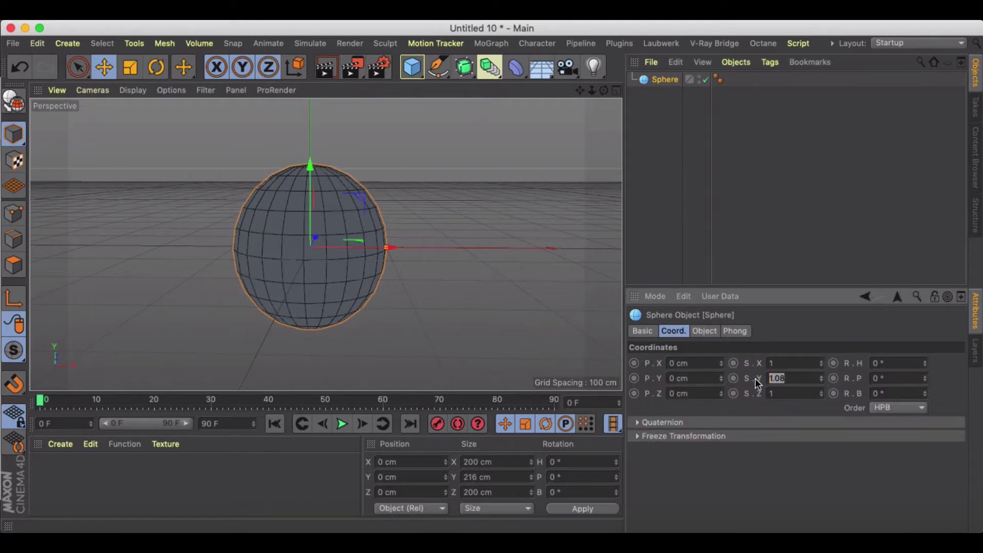
pyautogui.write('1.4')
pyautogui.press('Return')
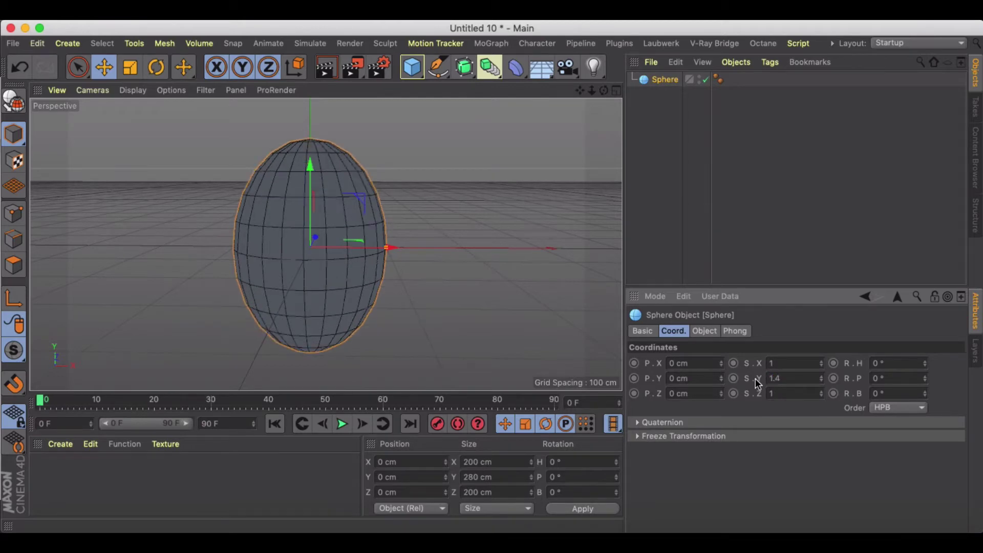
pyautogui.scroll(-2, 406, 197)
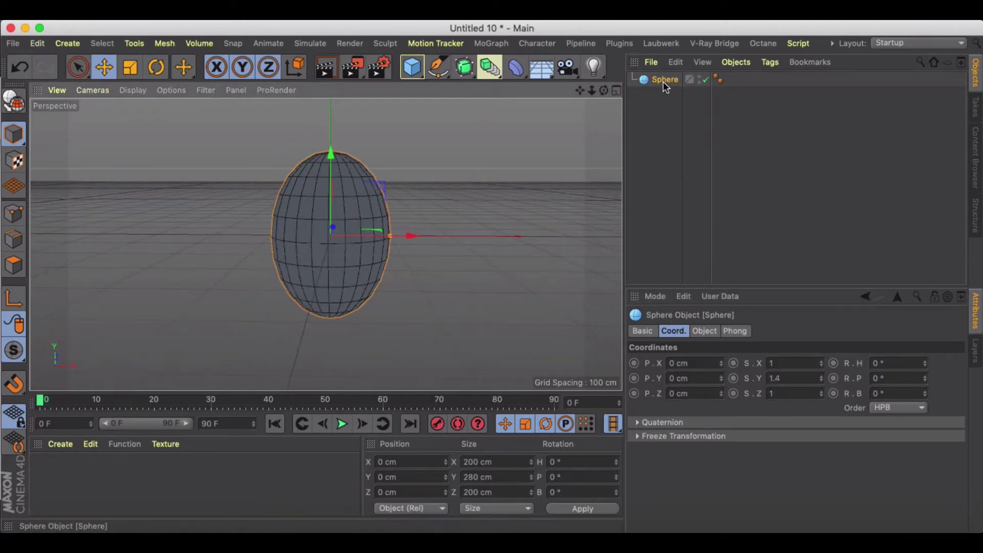
# Add an FFD deformer and parent it under the Sphere
pyautogui.click(517, 67)
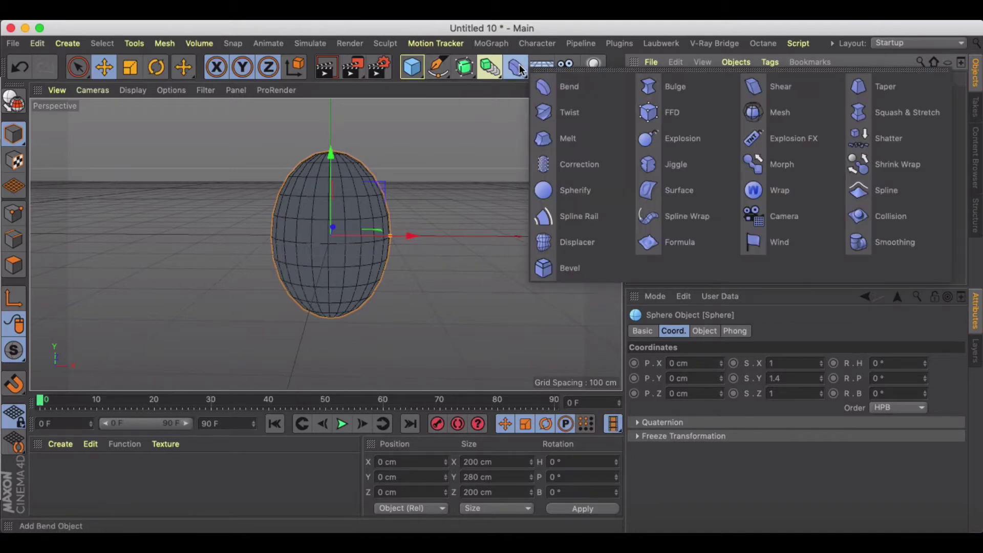
pyautogui.click(665, 112)
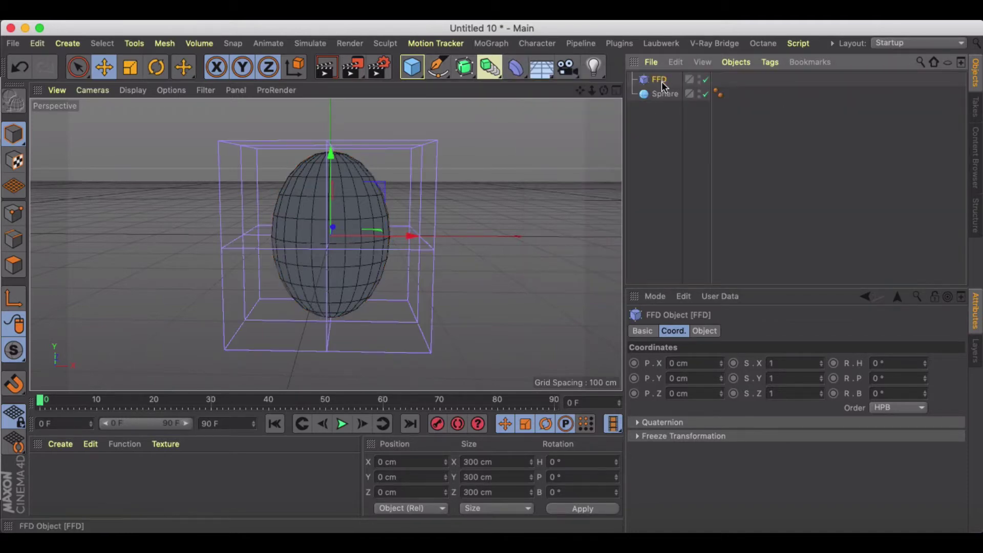
pyautogui.moveTo(662, 84); pyautogui.dragTo(667, 95)
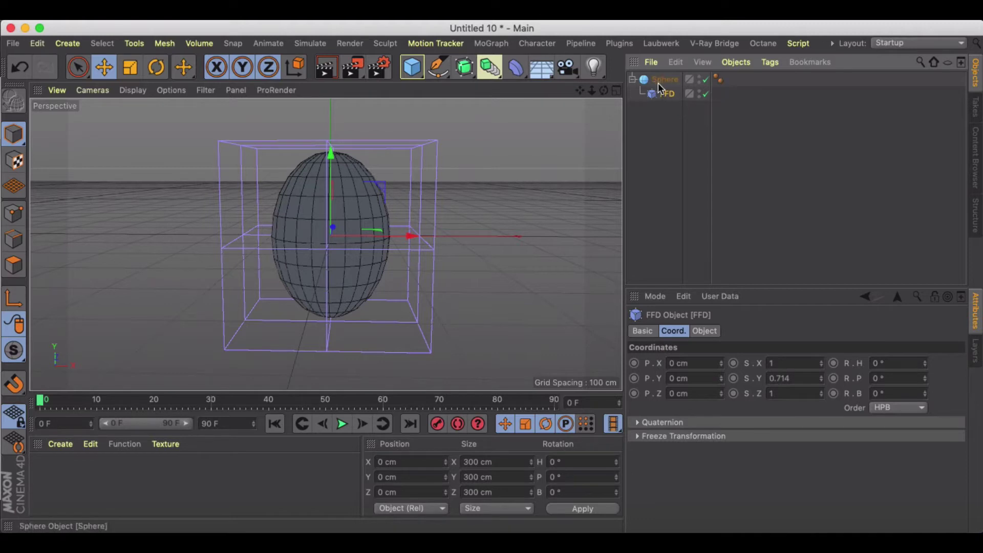
# Fit the FFD cage to 200 cm grid size with 4×5×4 grid points
pyautogui.click(712, 330)
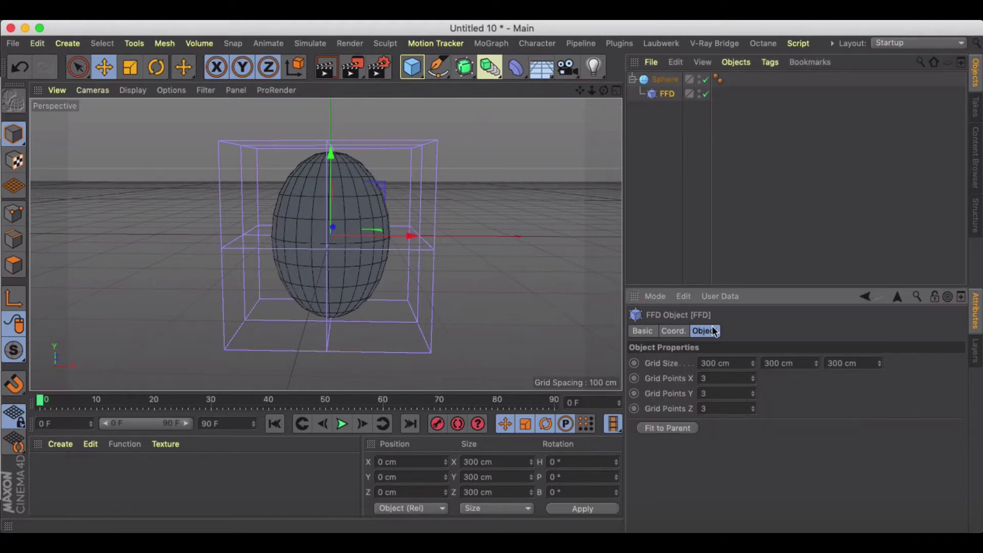
pyautogui.click(668, 427)
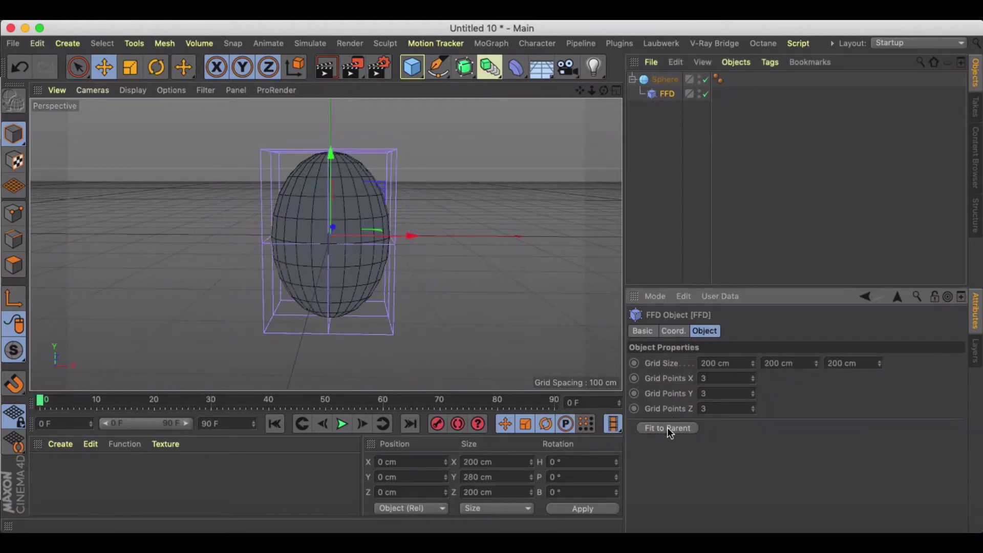
pyautogui.click(751, 375)
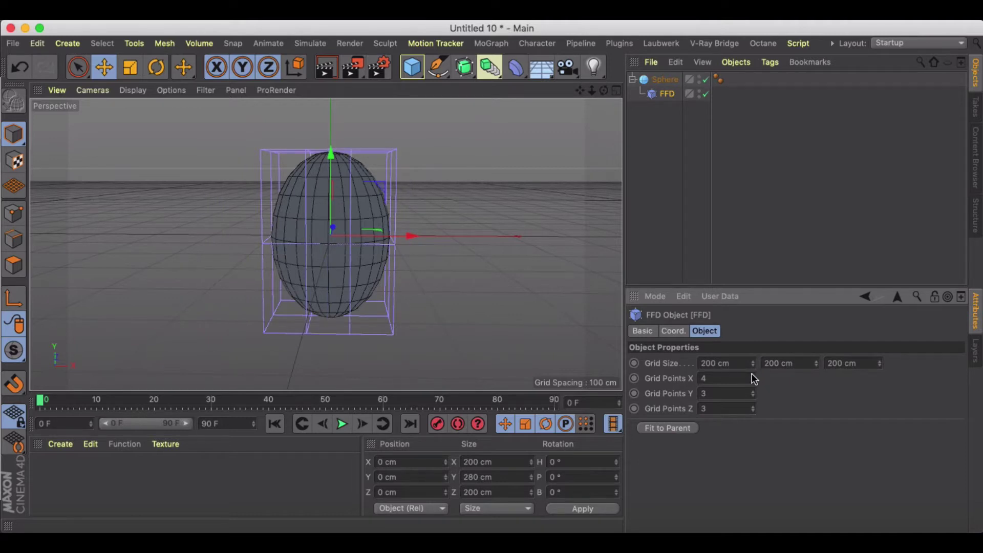
pyautogui.click(753, 391)
pyautogui.click(752, 391)
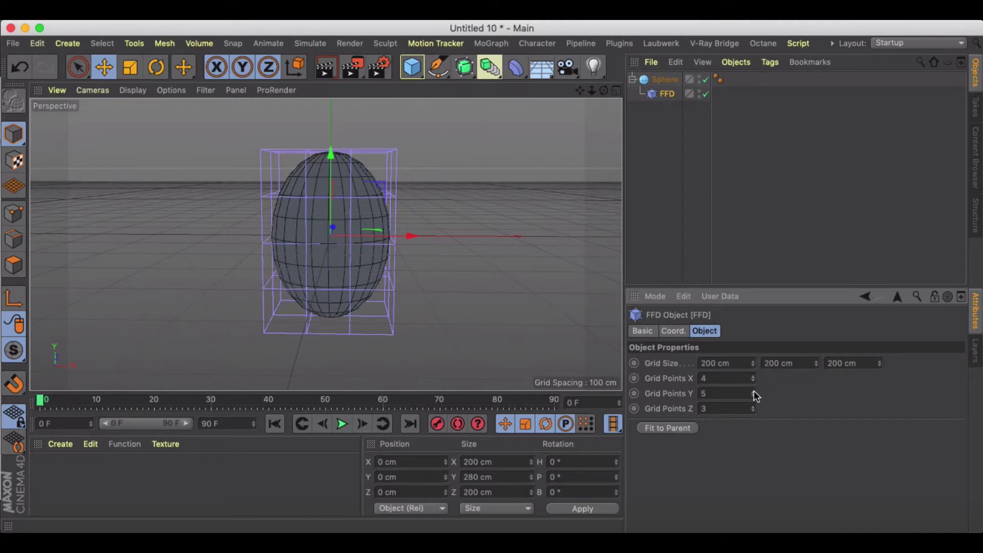
pyautogui.click(752, 406)
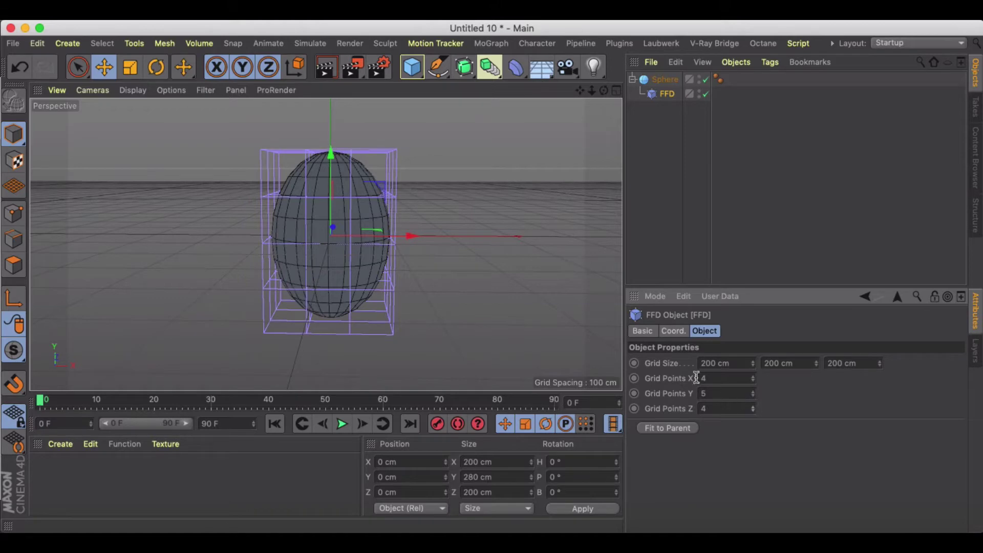
# Maximise the Front view and reselect the Sphere
pyautogui.click(616, 90)
pyautogui.click(616, 245)
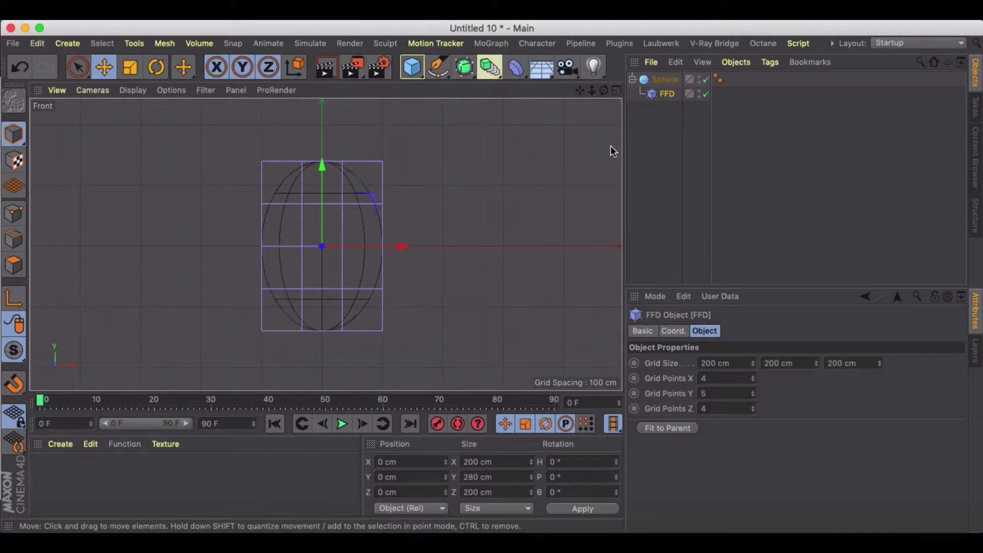
pyautogui.click(663, 79)
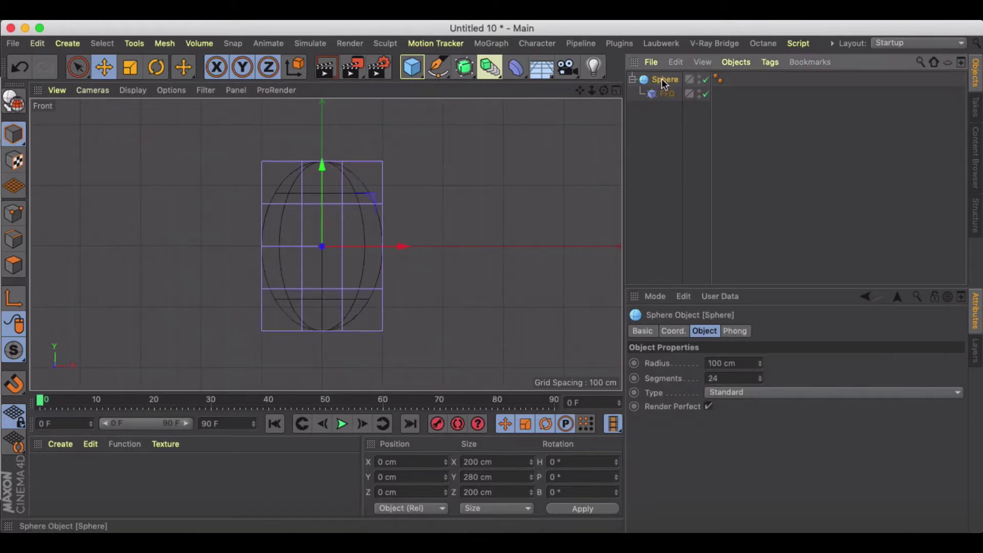
# In Points mode, box-select the FFD cage's top and bottom point rows
pyautogui.click(11, 103)
pyautogui.scroll(1, 314, 215)
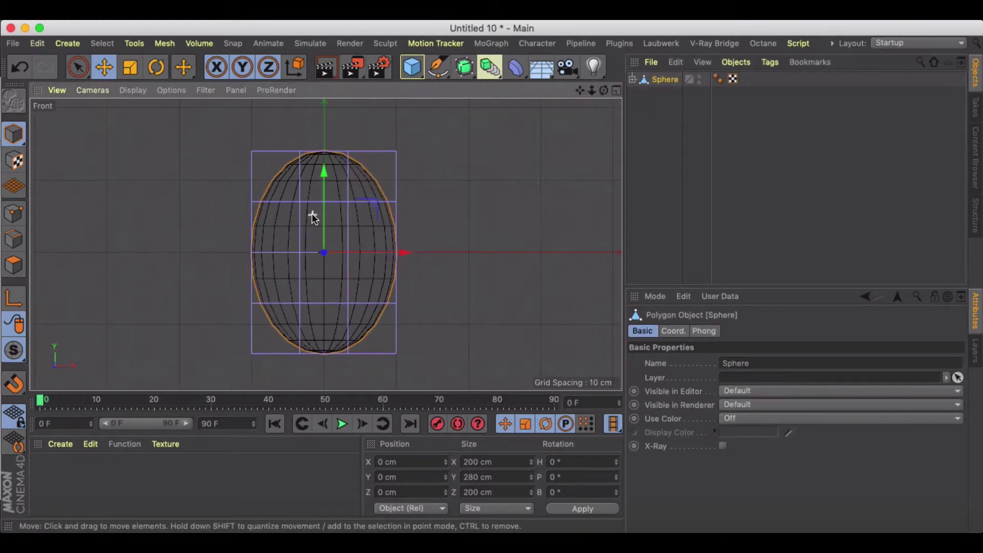
pyautogui.click(632, 79)
pyautogui.click(664, 94)
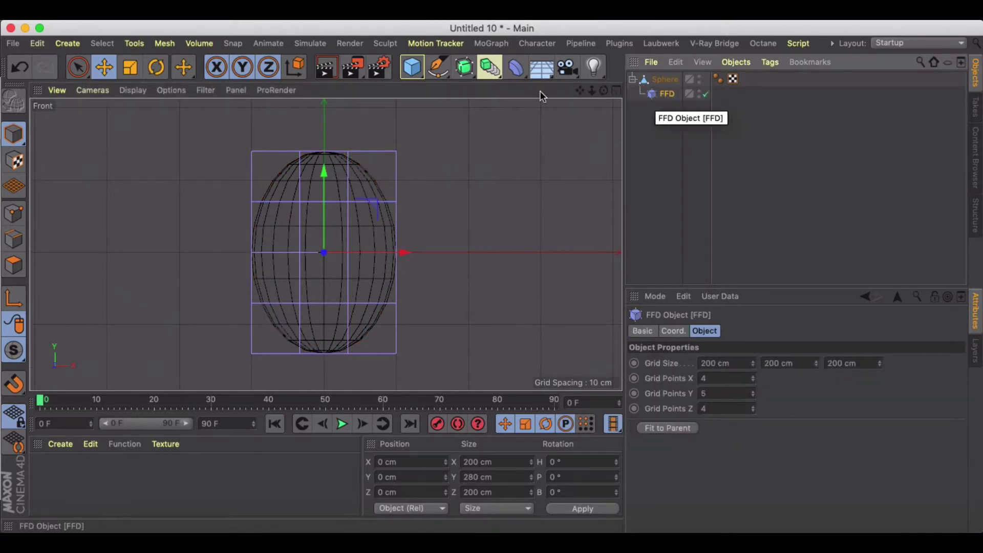
pyautogui.click(13, 213)
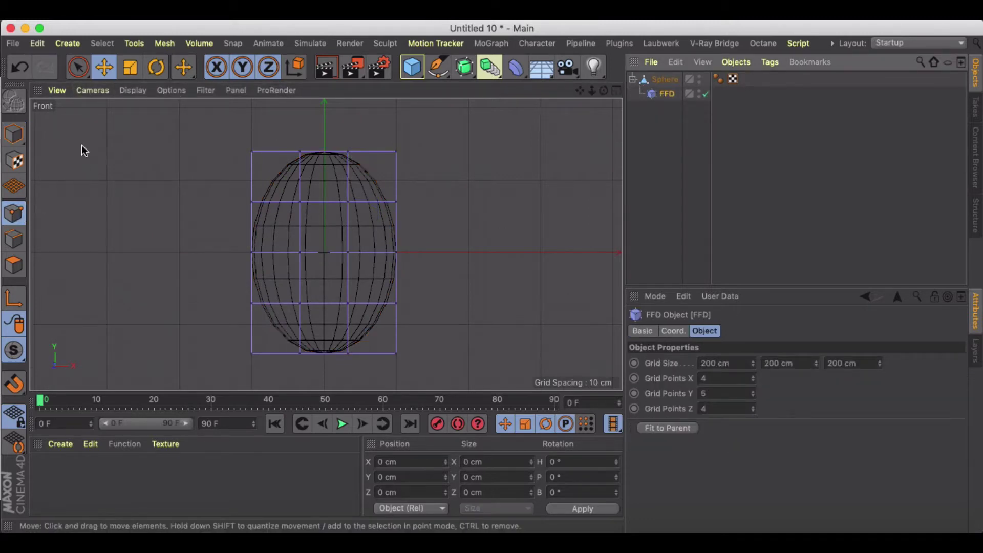
pyautogui.moveTo(78, 66)
pyautogui.mouseDown()
pyautogui.moveTo(111, 86)
pyautogui.moveTo(107, 112)
pyautogui.mouseUp()
pyautogui.moveTo(225, 135); pyautogui.dragTo(460, 182)
pyautogui.keyDown('shift'); pyautogui.moveTo(222, 339); pyautogui.dragTo(443, 356); pyautogui.keyUp('shift')
# Scale the top and bottom rows inward, excluding Y, tapering the ends to 74.139 cm
pyautogui.press('y')
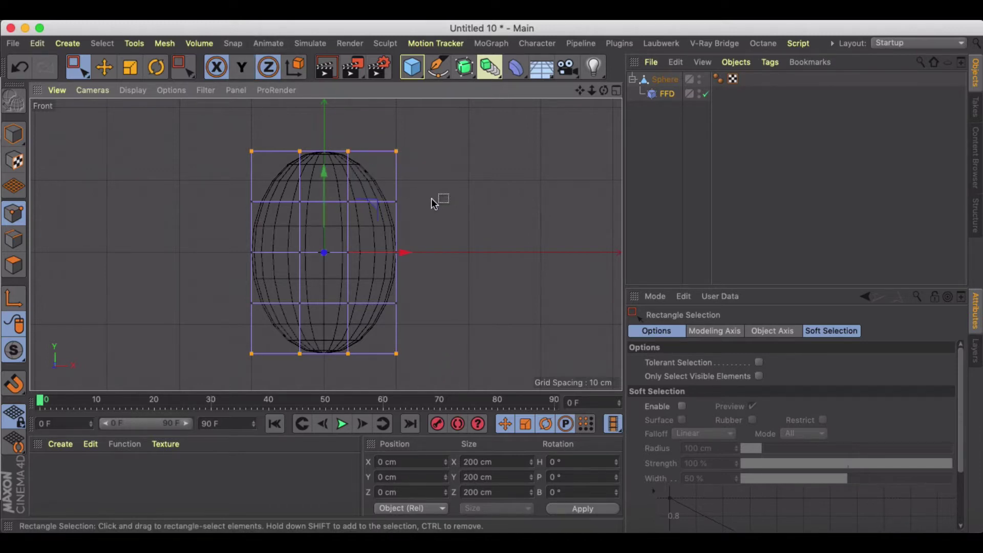
pyautogui.press('t')
pyautogui.press('y')
pyautogui.moveTo(478, 210); pyautogui.dragTo(404, 210)
pyautogui.press('super+z')
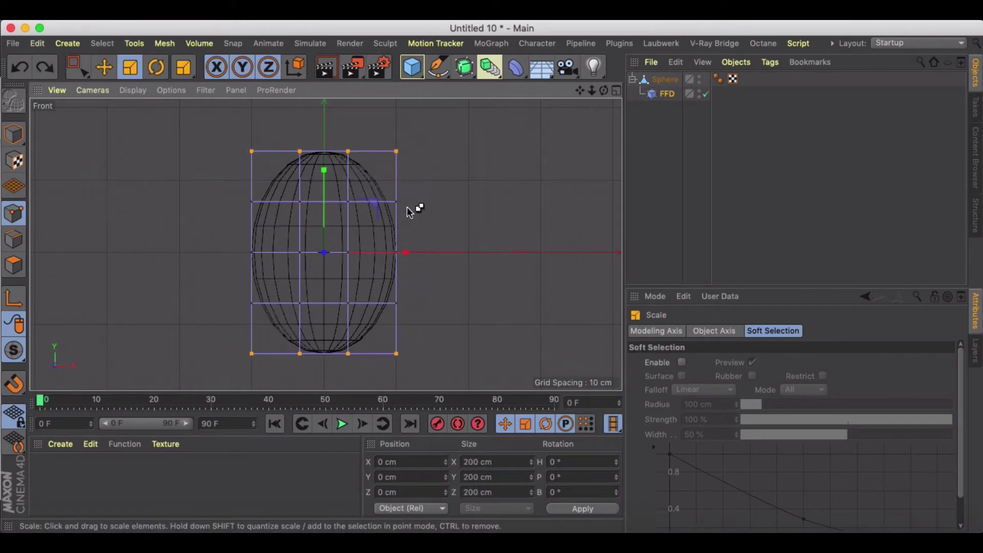
pyautogui.press('y')
pyautogui.moveTo(509, 205); pyautogui.dragTo(2, 143)
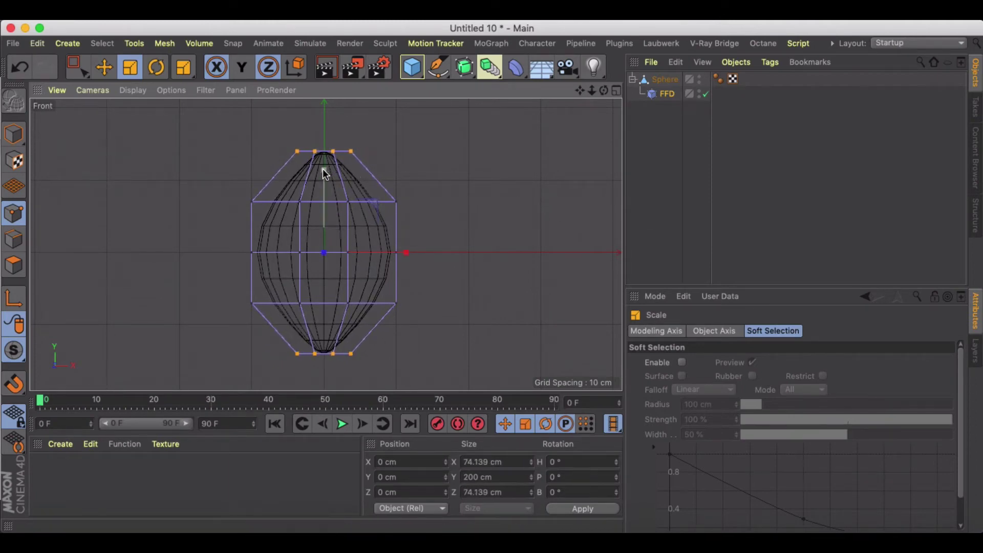
pyautogui.moveTo(323, 169); pyautogui.dragTo(324, 163)
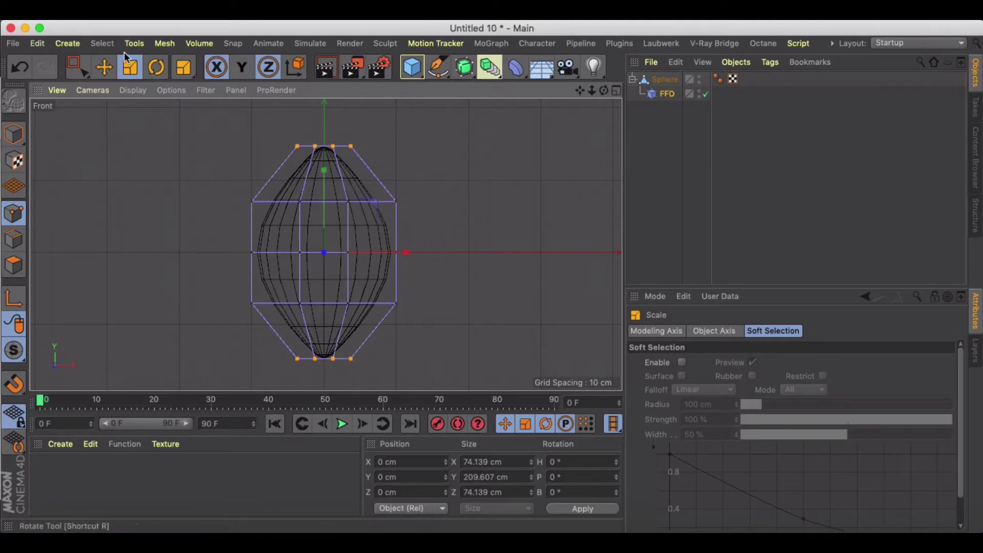
# Scale the two middle rows slightly inward to 155.666 cm, then return to Model mode
pyautogui.click(77, 66)
pyautogui.moveTo(204, 189); pyautogui.dragTo(398, 206)
pyautogui.moveTo(226, 291); pyautogui.dragTo(456, 314)
pyautogui.press('y')
pyautogui.press('t')
pyautogui.press('y')
pyautogui.moveTo(462, 239); pyautogui.dragTo(296, 235)
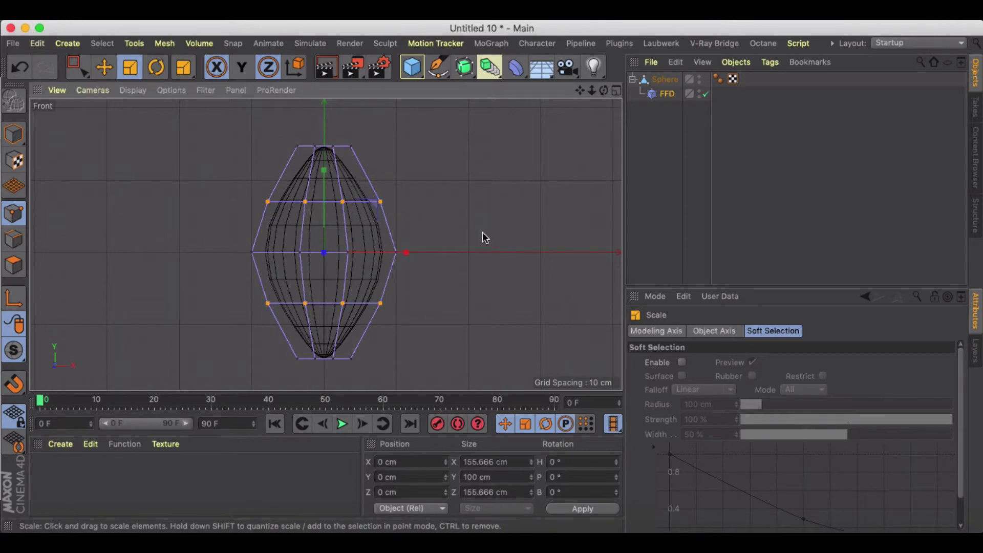
pyautogui.click(14, 134)
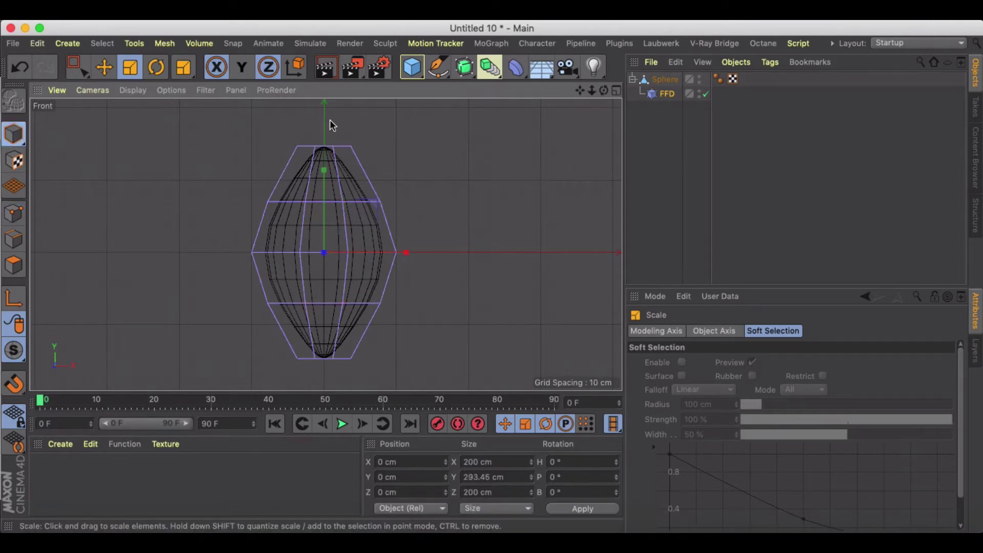
pyautogui.click(616, 91)
# Bake the deformed Sphere with Current State to Object
pyautogui.click(319, 91)
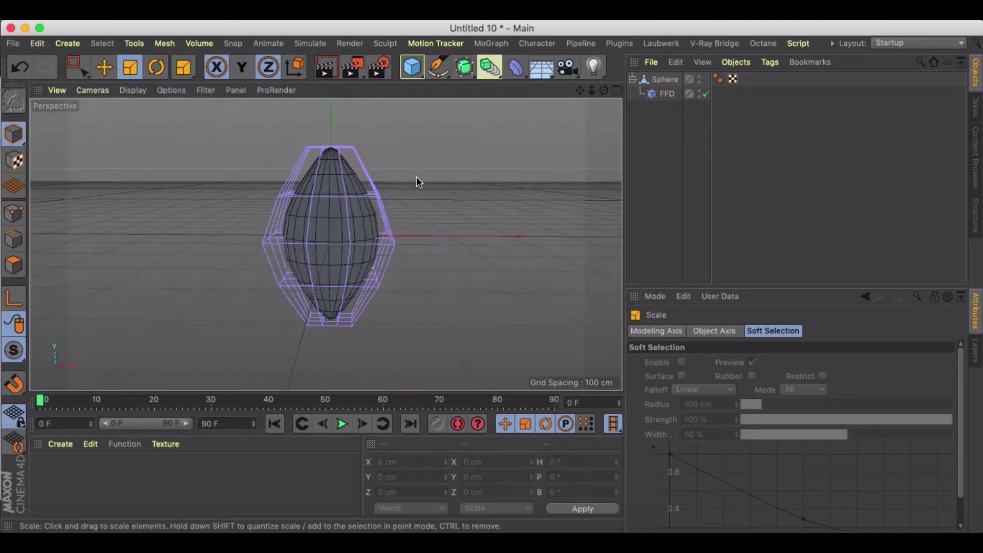
pyautogui.keyDown('alt'); pyautogui.moveTo(374, 197); pyautogui.dragTo(397, 189); pyautogui.keyUp('alt')
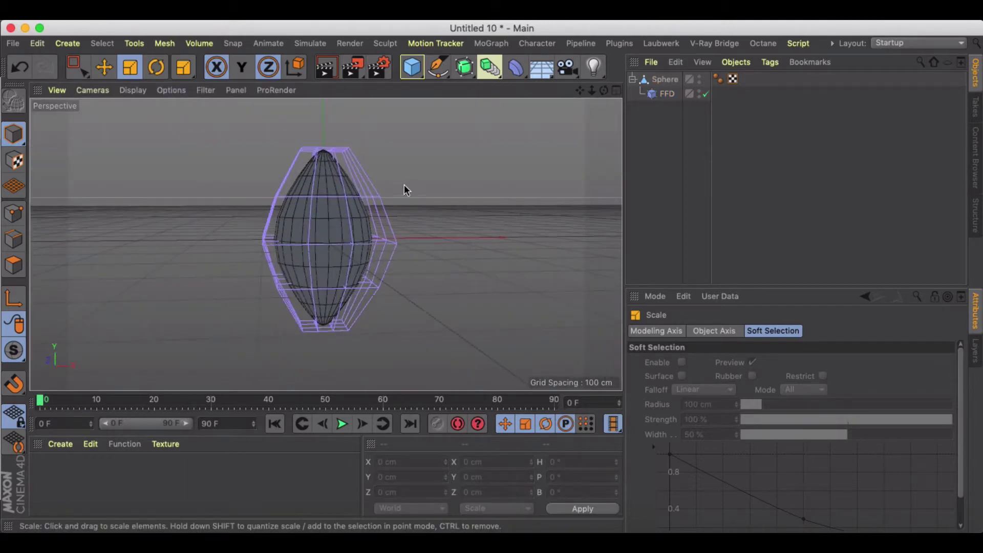
pyautogui.click(664, 80)
pyautogui.rightClick(656, 85)
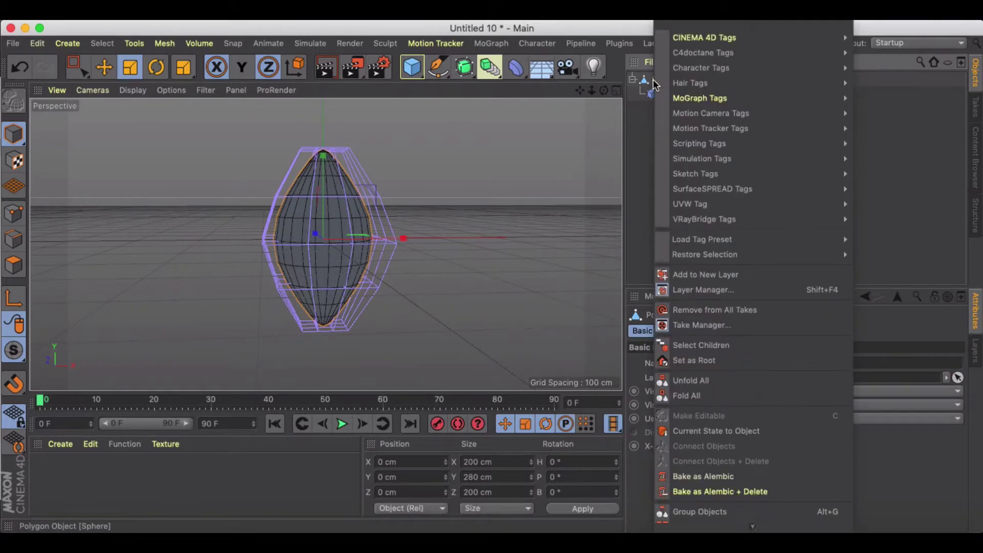
pyautogui.click(718, 428)
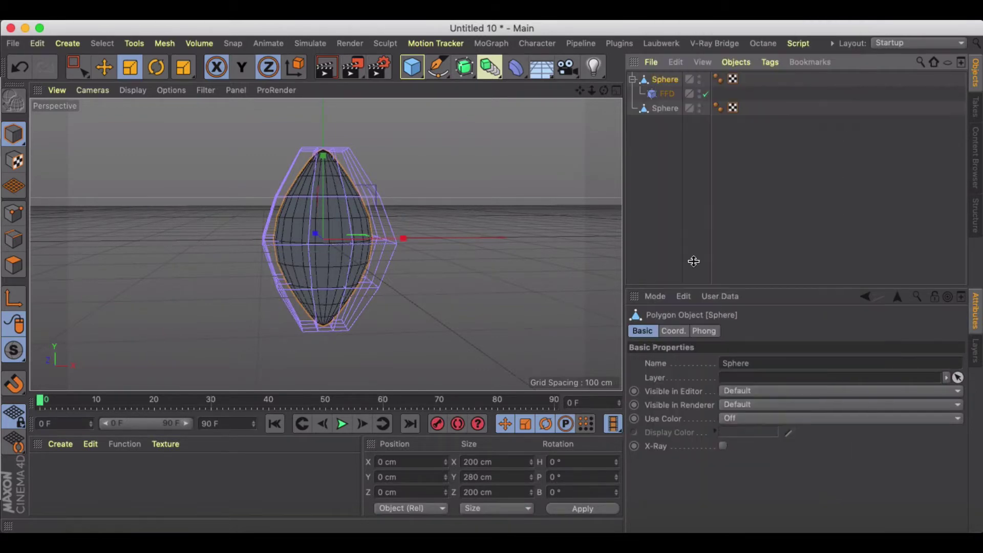
# Delete the original Sphere with its FFD, then go to Front view in Polygon mode
pyautogui.click(664, 108)
pyautogui.click(655, 81)
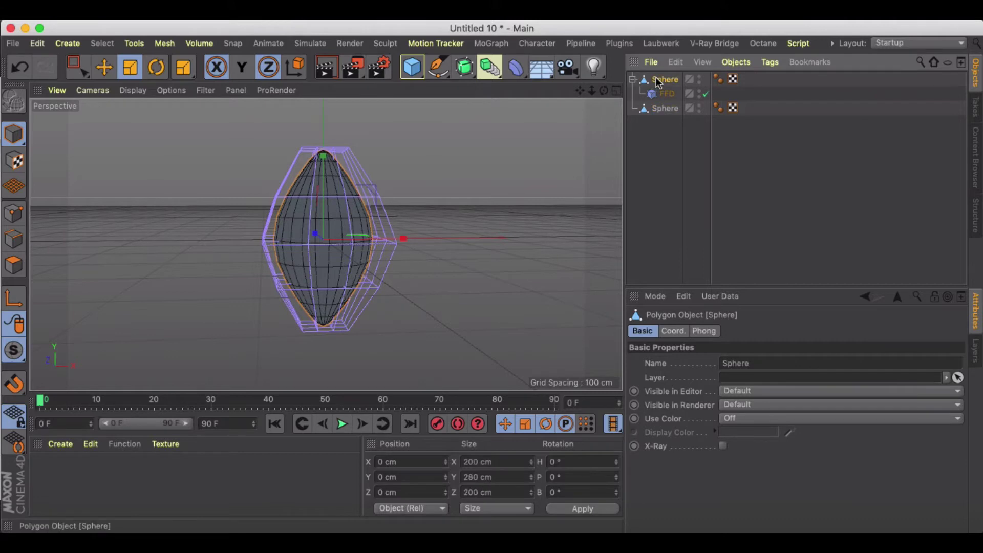
pyautogui.press('Delete')
pyautogui.click(658, 81)
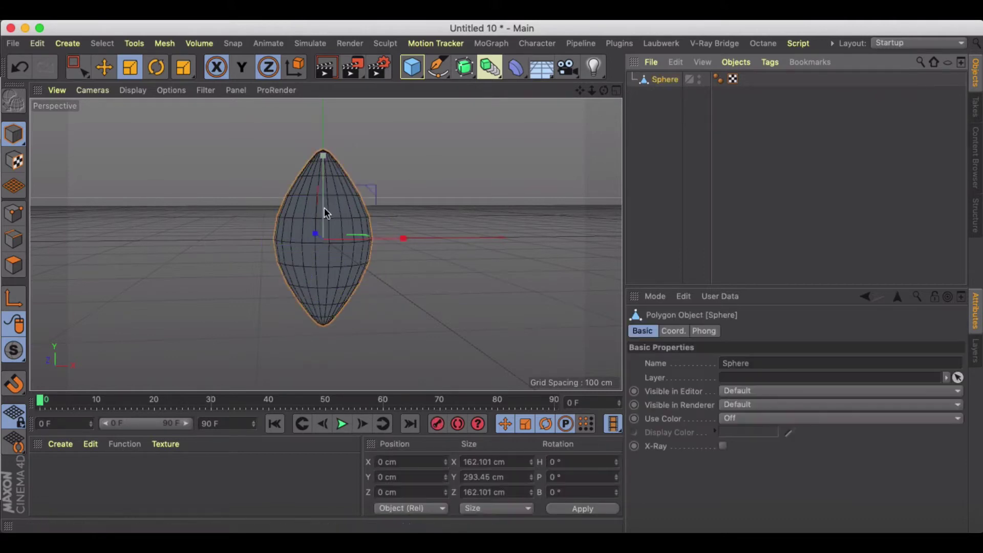
pyautogui.click(616, 90)
pyautogui.click(617, 245)
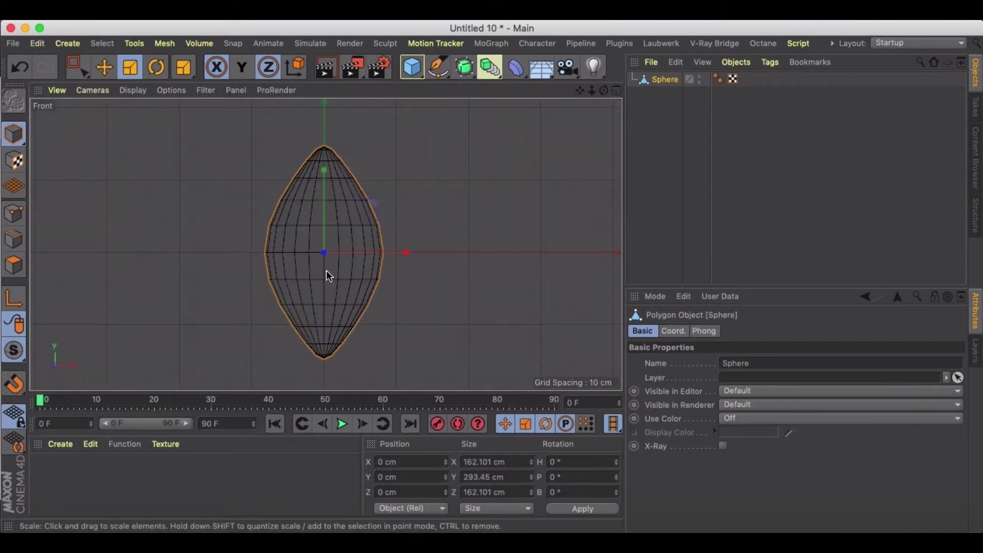
pyautogui.click(14, 265)
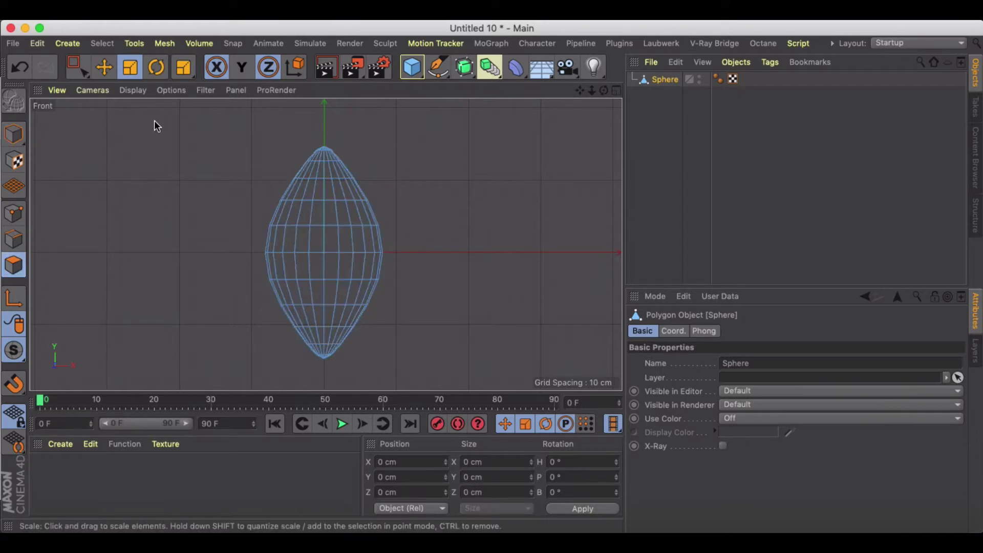
# Box-select the polygons of the football's right half
pyautogui.moveTo(81, 71); pyautogui.dragTo(122, 106)
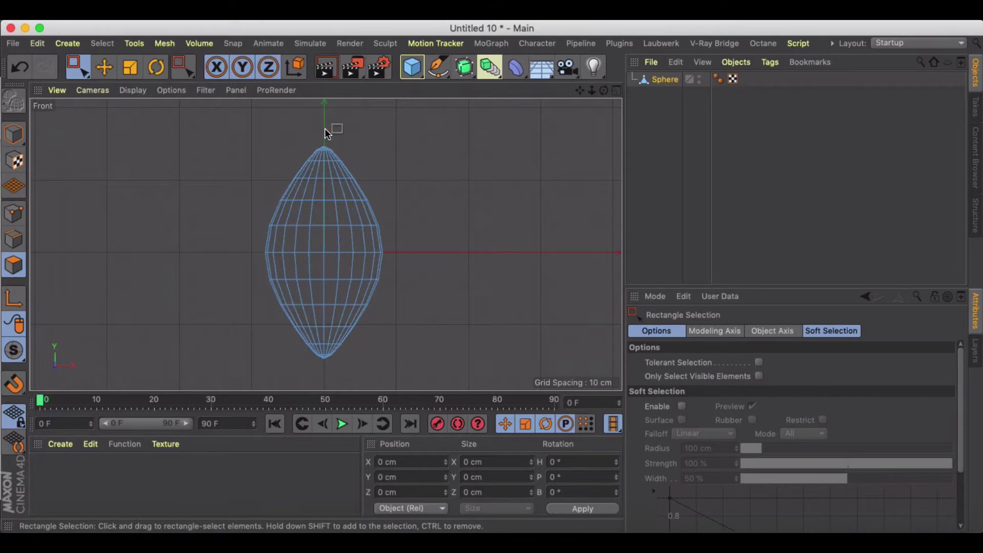
pyautogui.moveTo(324, 128); pyautogui.dragTo(415, 372)
pyautogui.scroll(6, 325, 355)
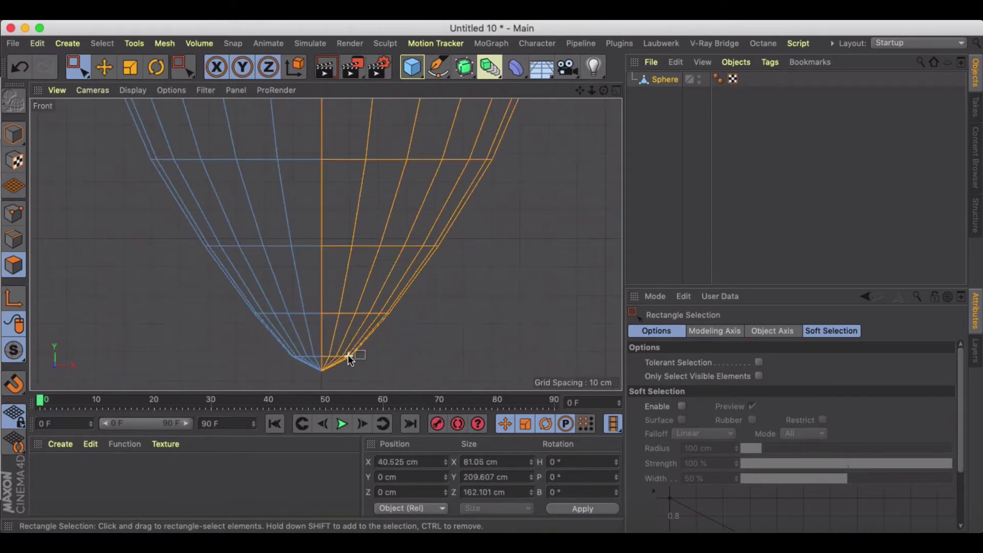
pyautogui.scroll(-6, 359, 238)
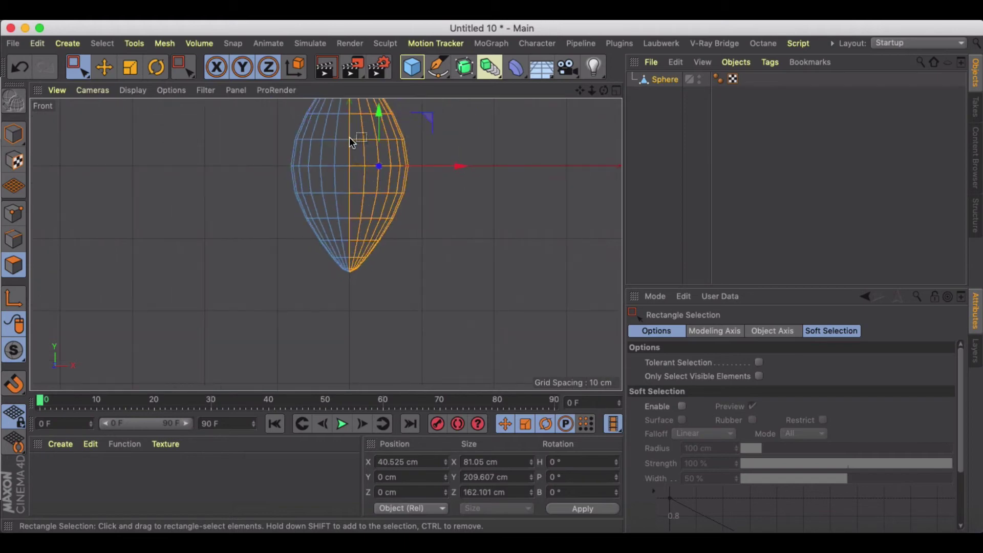
pyautogui.keyDown('alt'); pyautogui.moveTo(349, 137); pyautogui.dragTo(337, 216, button='middle'); pyautogui.keyUp('alt')
pyautogui.scroll(5, 342, 140)
pyautogui.scroll(-8, 342, 143)
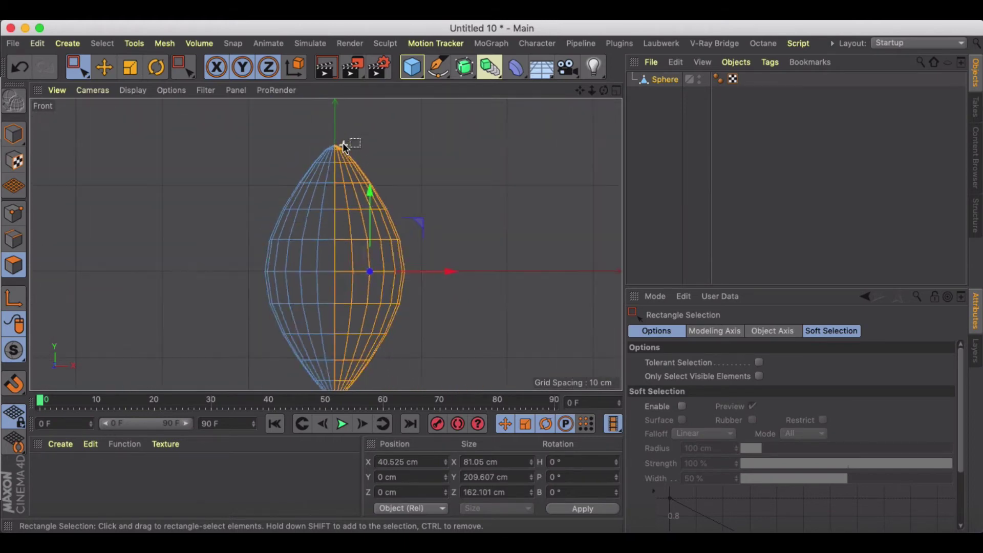
pyautogui.scroll(2, 340, 164)
pyautogui.scroll(1, 325, 150)
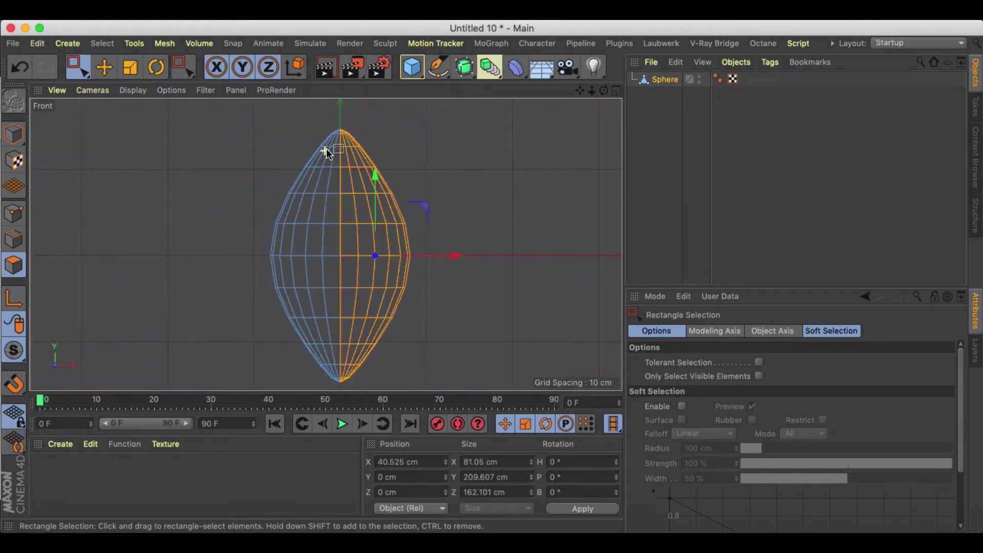
pyautogui.click(616, 91)
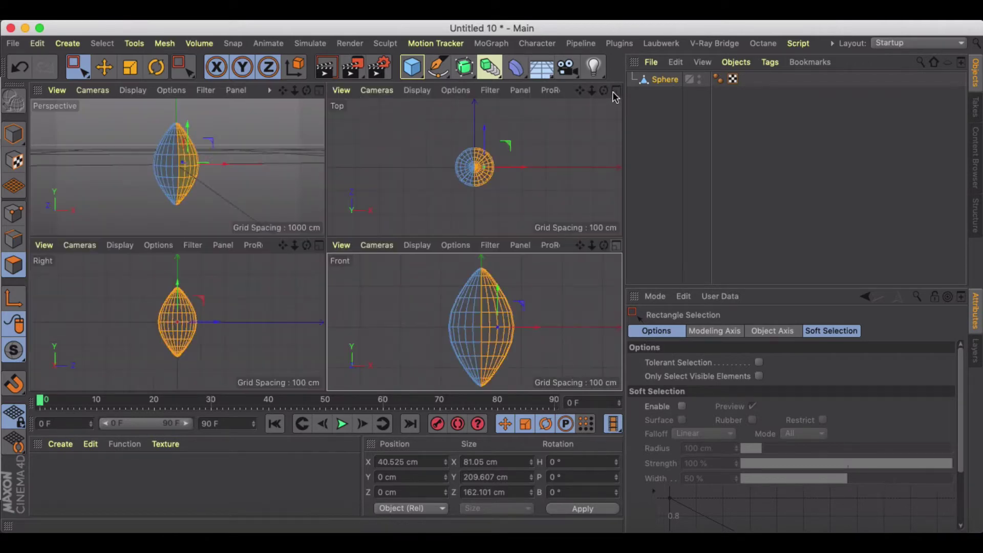
pyautogui.middleClick(310, 126)
pyautogui.moveTo(331, 167)
pyautogui.keyDown('alt'); pyautogui.mouseDown()
pyautogui.moveTo(129, 174)
pyautogui.moveTo(340, 161)
pyautogui.mouseUp(); pyautogui.keyUp('alt')
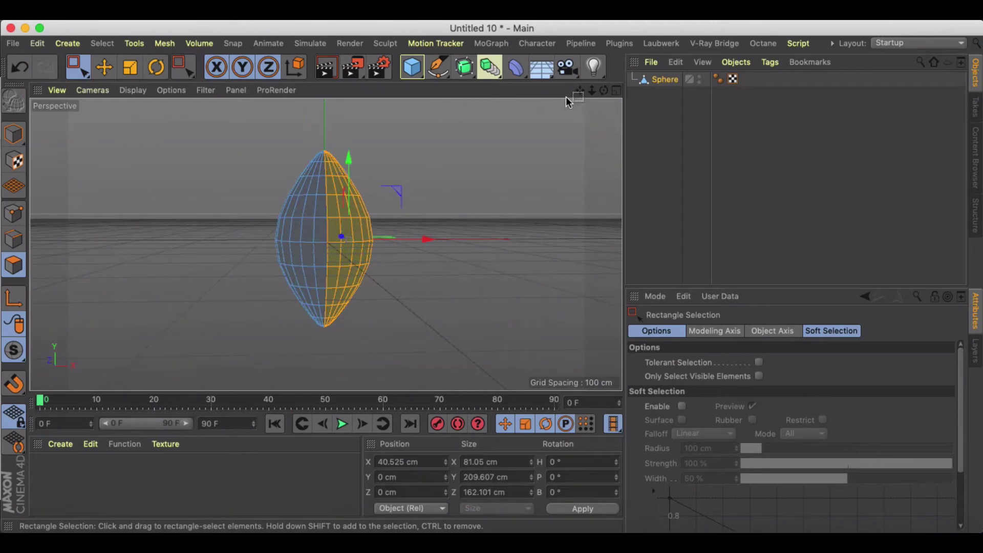
pyautogui.click(616, 91)
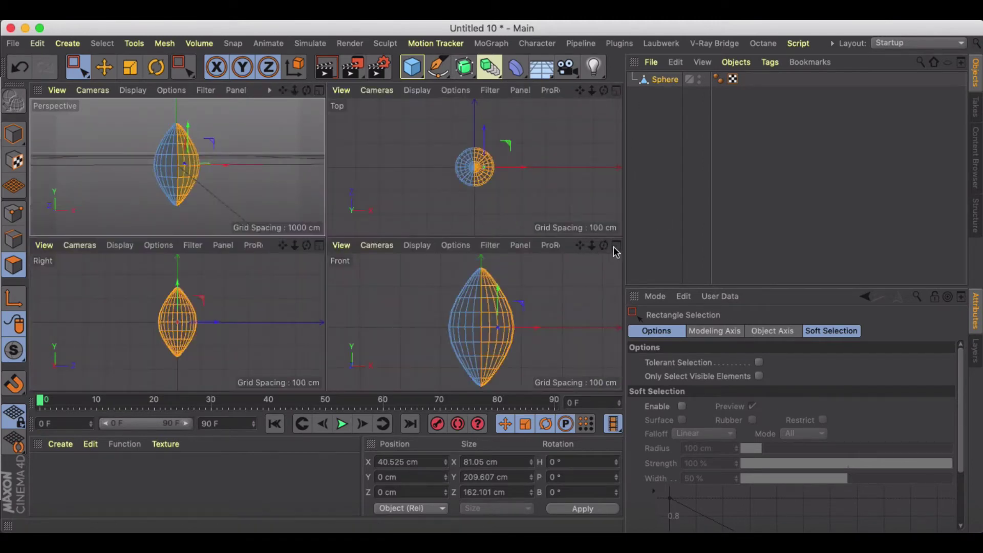
pyautogui.middleClick(506, 270)
# Split the selected half into Sphere.1 and clear the polygon selection
pyautogui.rightClick(362, 222)
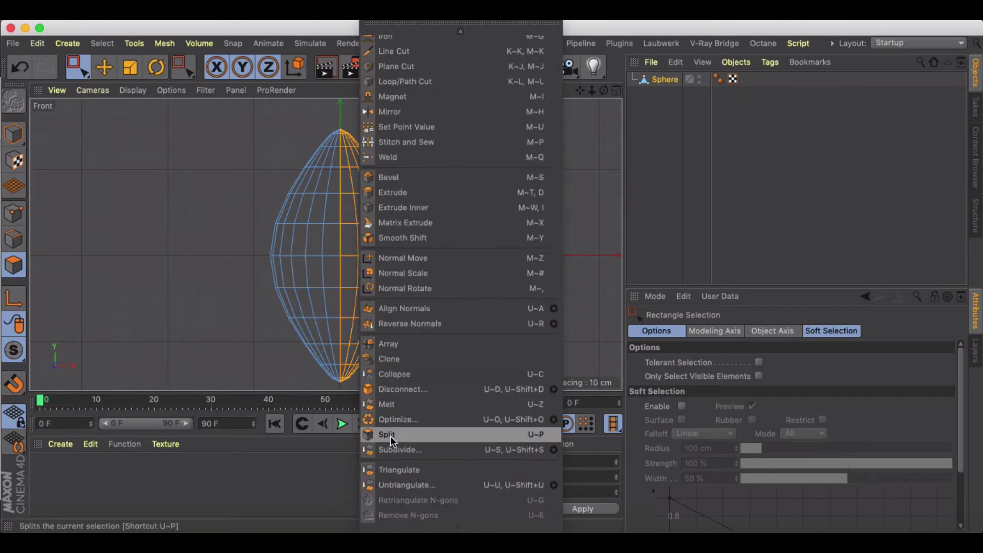
pyautogui.click(390, 432)
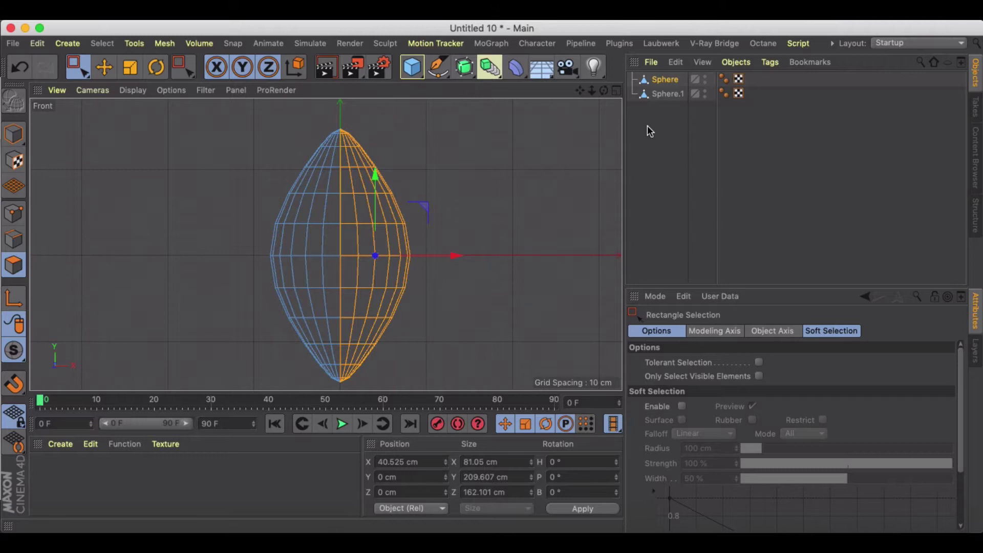
pyautogui.press('Delete')
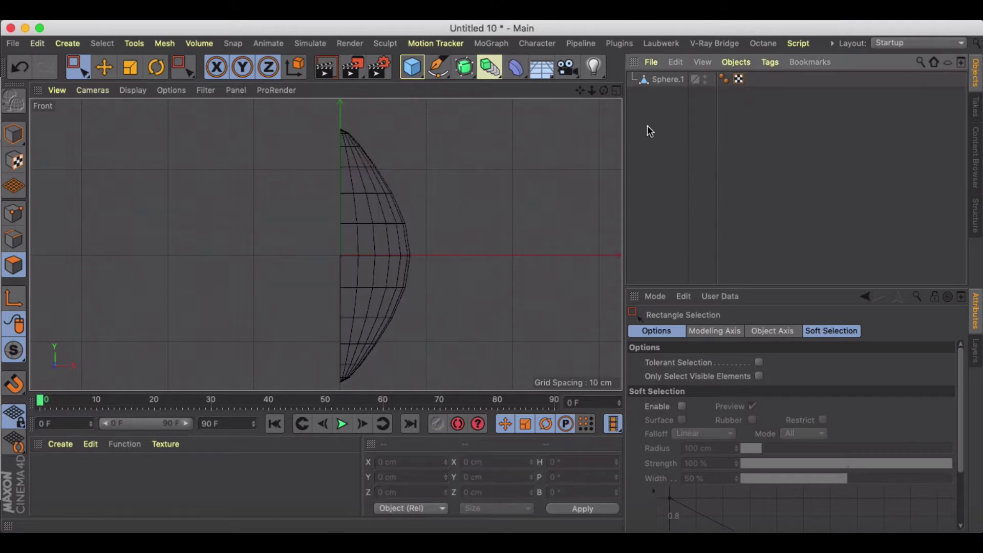
pyautogui.press('super+z')
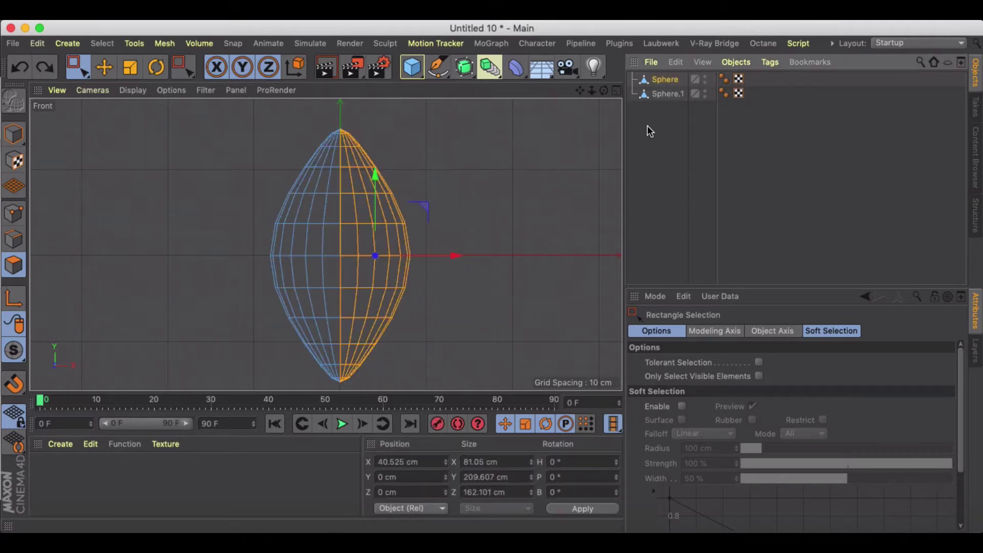
pyautogui.click(664, 95)
pyautogui.click(664, 81)
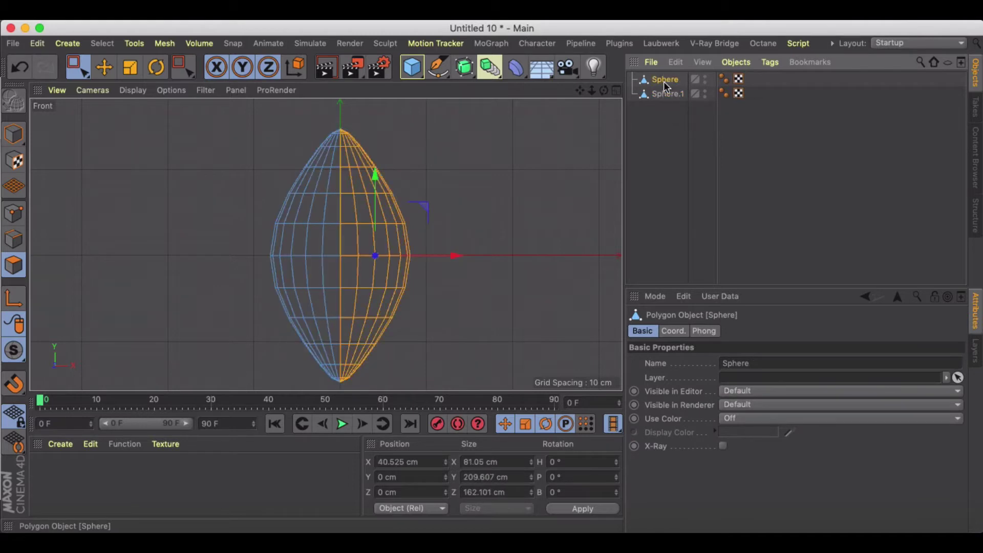
pyautogui.press('Delete')
pyautogui.press('super+z')
pyautogui.click(524, 167)
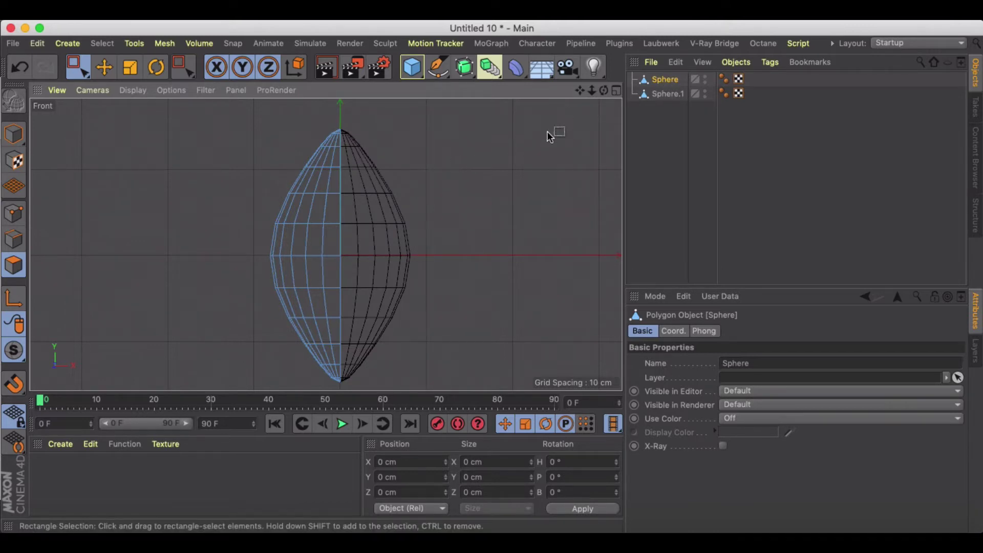
# Toggle Sphere's editor visibility in Model mode to check Sphere.1
pyautogui.click(616, 90)
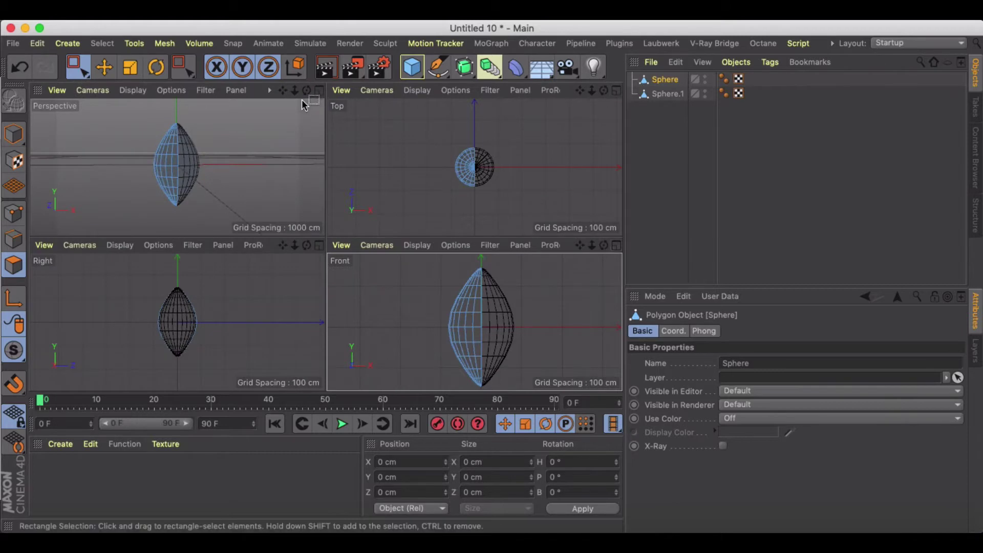
pyautogui.click(319, 91)
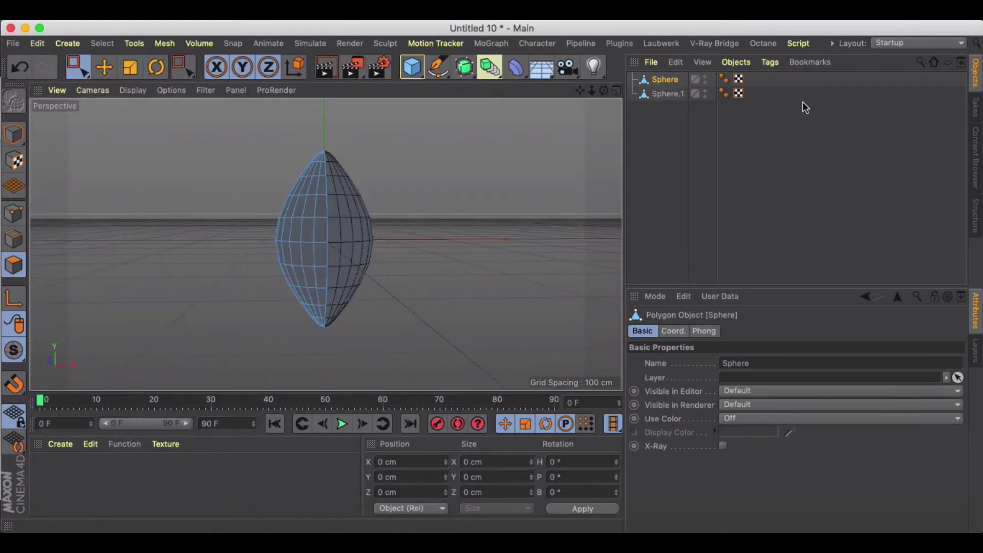
pyautogui.click(13, 134)
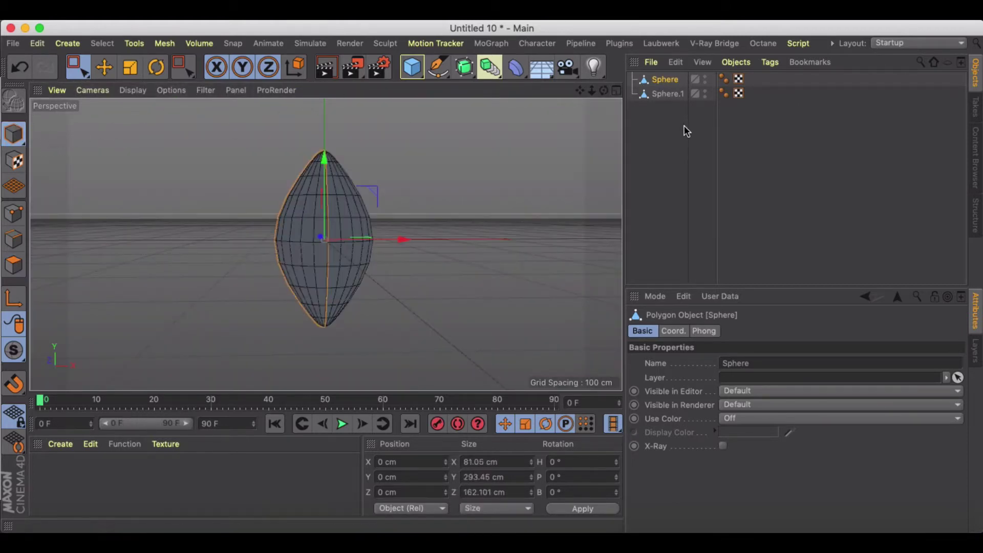
pyautogui.click(673, 95)
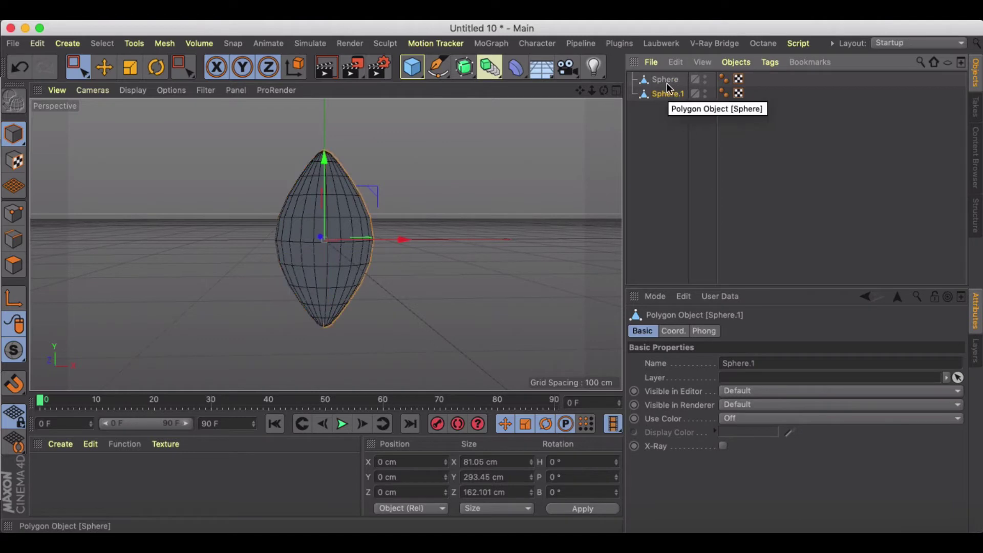
pyautogui.click(705, 77)
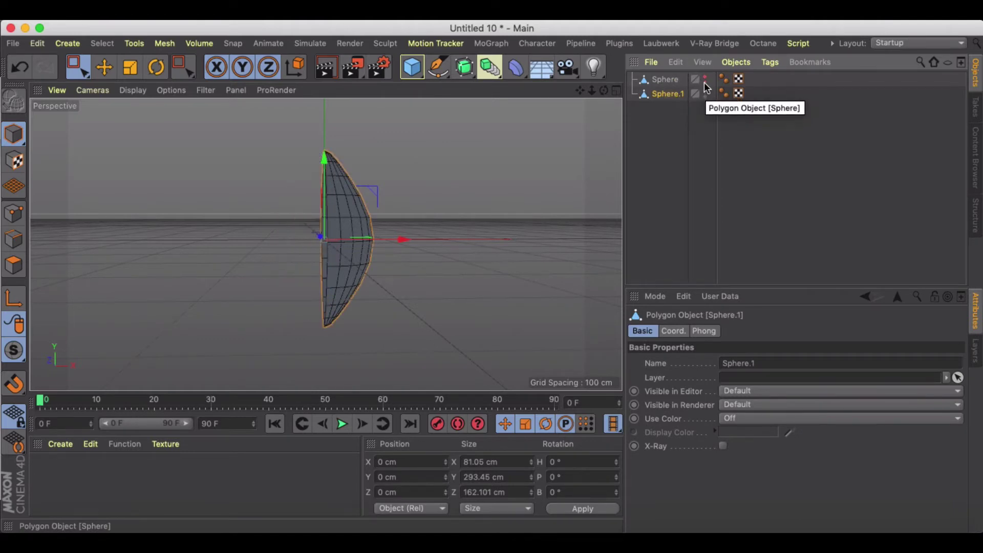
pyautogui.click(705, 77)
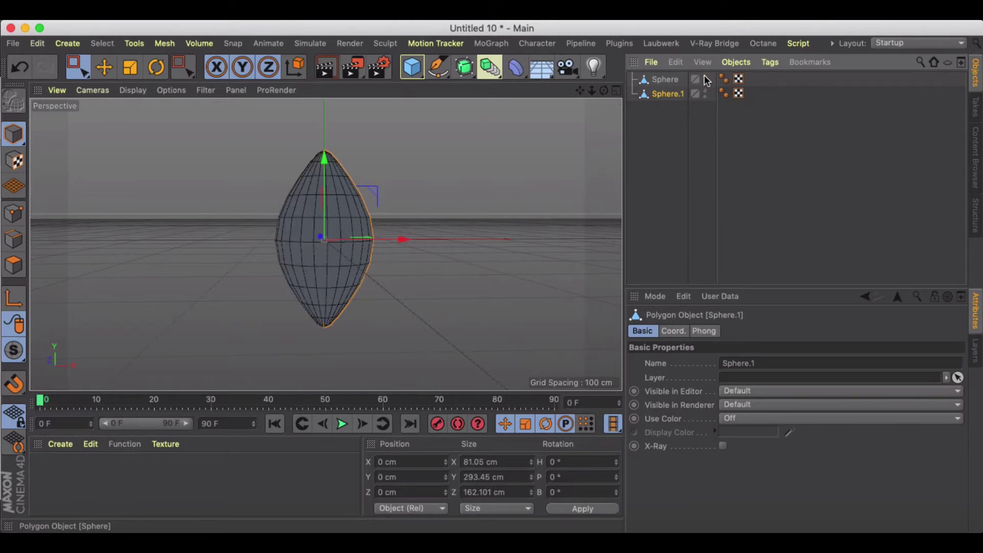
pyautogui.click(665, 80)
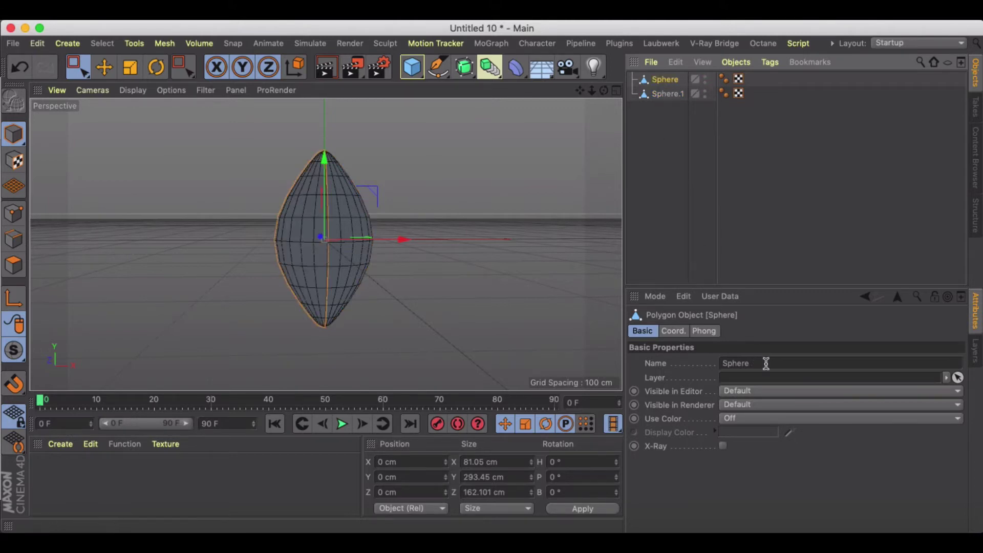
# Rename Sphere to 'left' and Sphere.1 to 'right'
pyautogui.click(757, 363)
pyautogui.write('left')
pyautogui.press('Return')
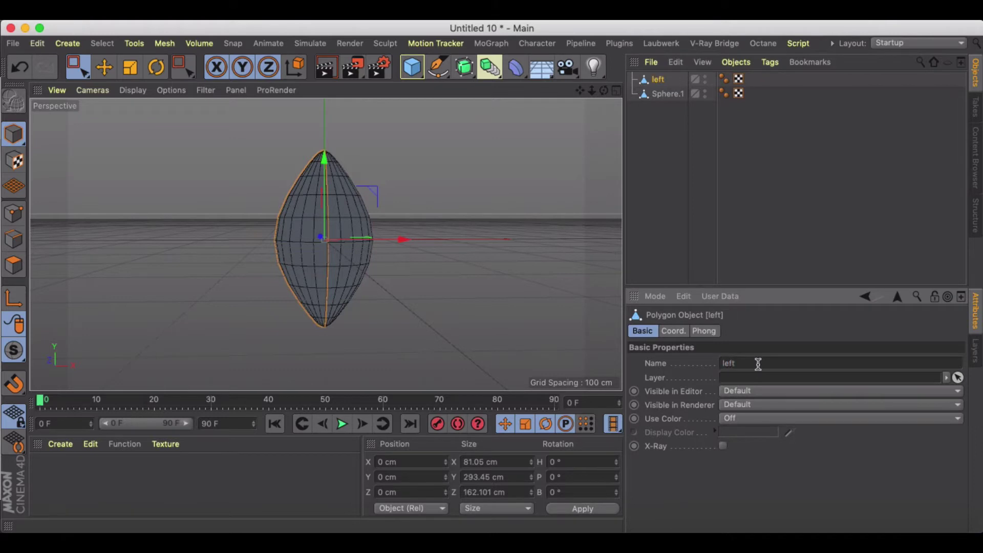
pyautogui.click(668, 95)
pyautogui.click(736, 362)
pyautogui.write('right')
pyautogui.press('Return')
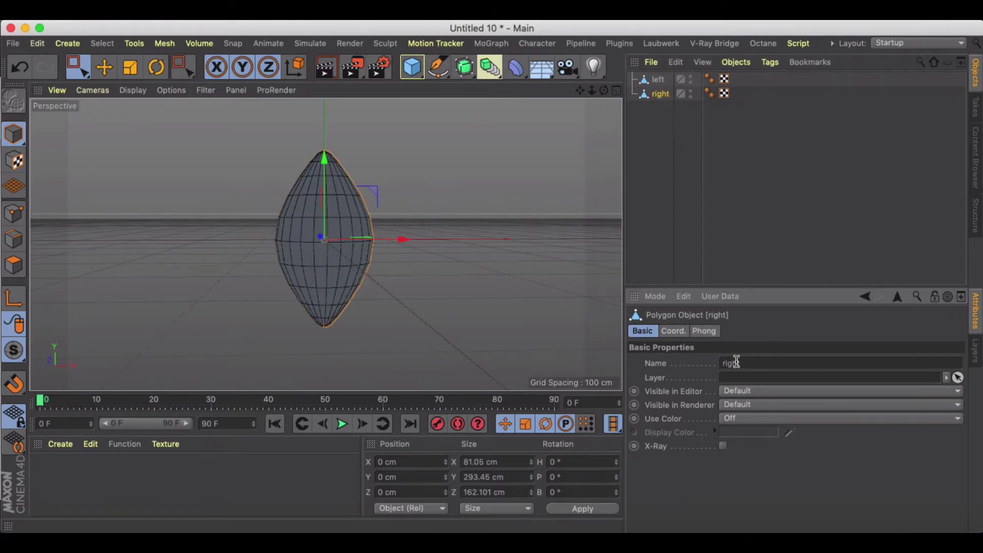
# Select the left object and select all its polygons in Polygon mode
pyautogui.scroll(3, 352, 197)
pyautogui.scroll(-5, 352, 197)
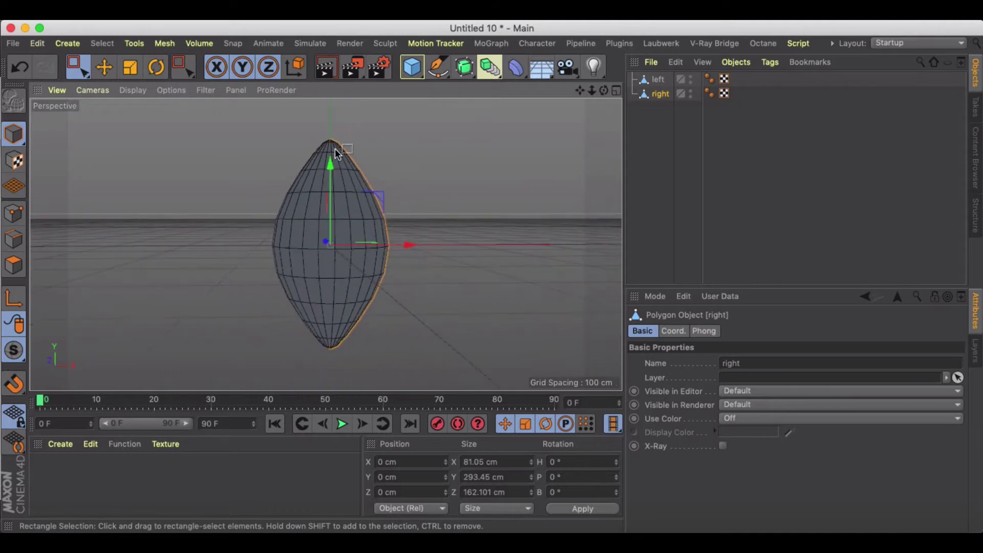
pyautogui.click(111, 71)
pyautogui.moveTo(485, 190)
pyautogui.keyDown('alt'); pyautogui.mouseDown()
pyautogui.moveTo(474, 193)
pyautogui.moveTo(491, 184)
pyautogui.mouseUp(); pyautogui.keyUp('alt')
pyautogui.click(658, 80)
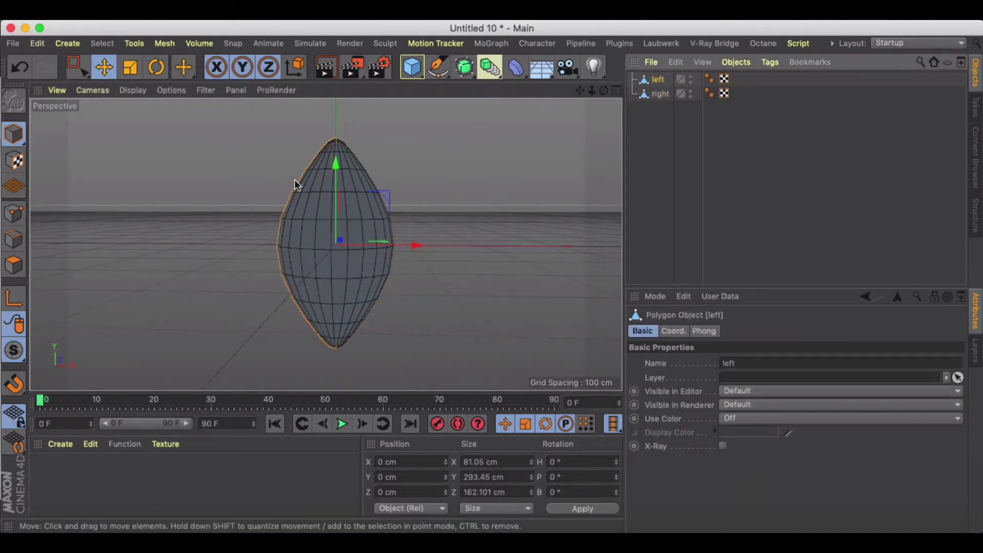
pyautogui.rightClick(299, 196)
pyautogui.moveTo(362, 349)
pyautogui.click(14, 265)
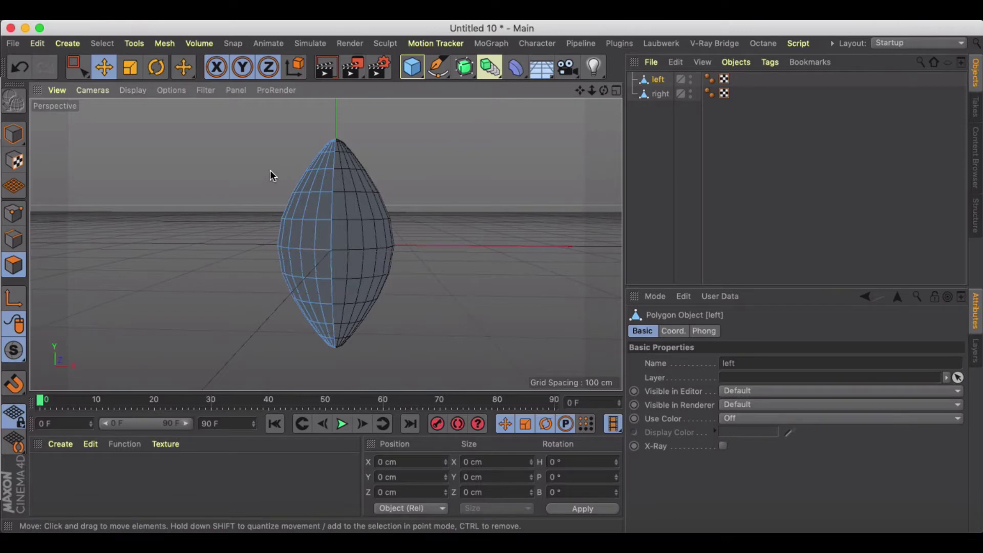
pyautogui.press('super+z')
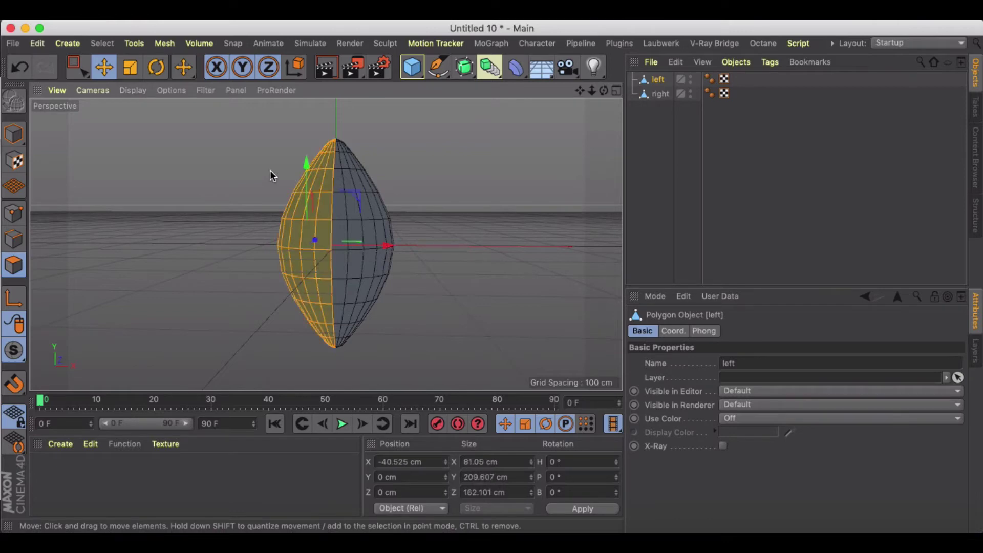
# Extrude the left half's polygons with a 5 cm offset
pyautogui.rightClick(302, 213)
pyautogui.rightClick(327, 180)
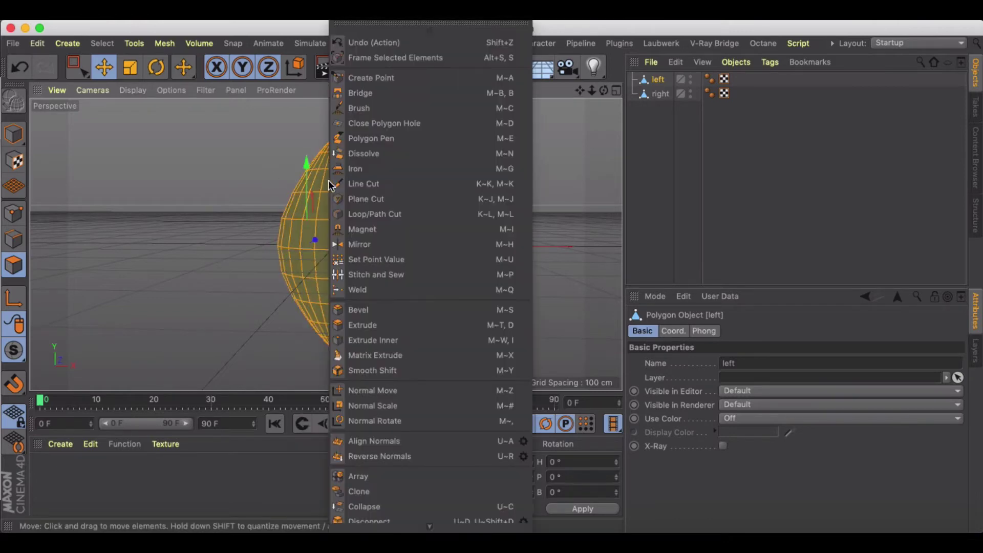
pyautogui.click(364, 316)
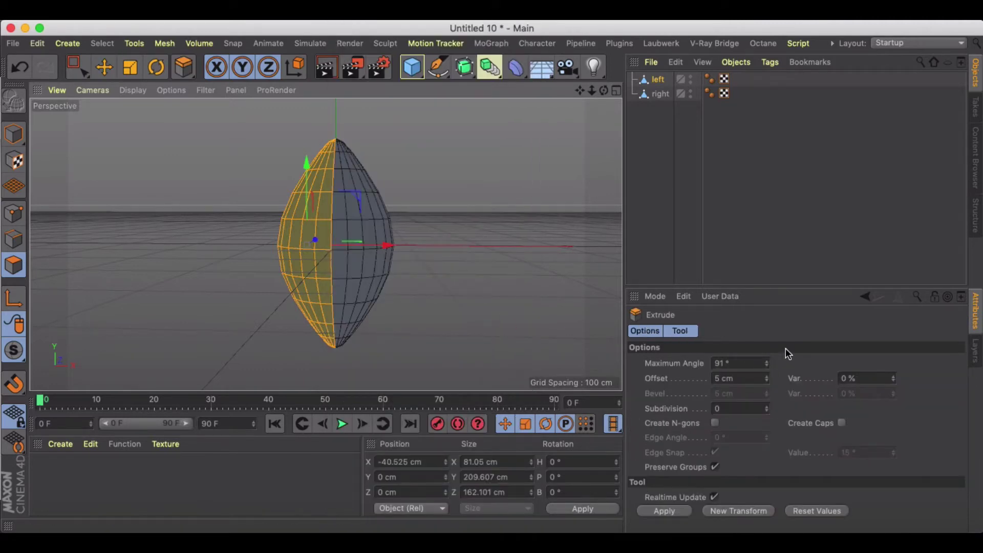
pyautogui.click(664, 510)
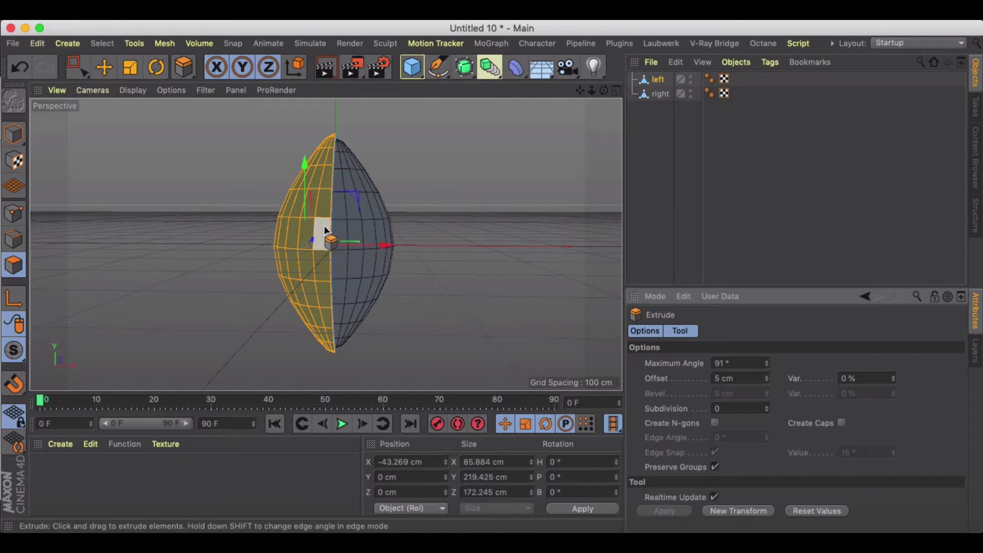
# Apply the same 5 cm extrusion to all polygons of the right half
pyautogui.click(651, 94)
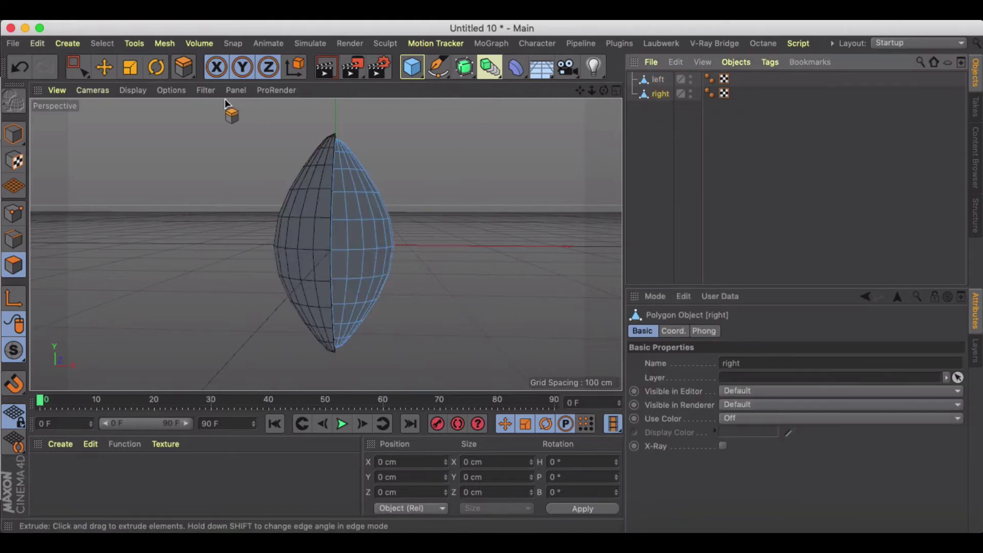
pyautogui.click(183, 67)
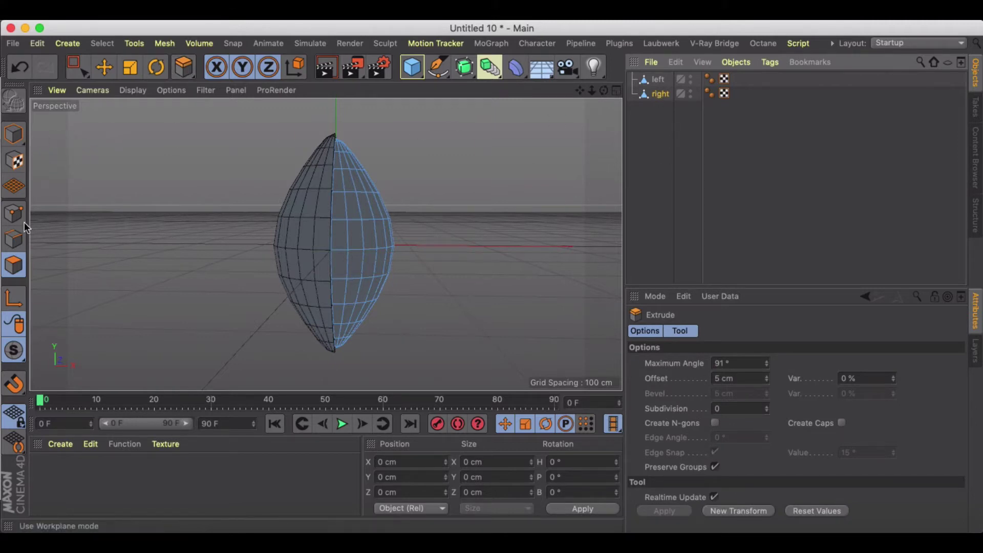
pyautogui.click(14, 264)
pyautogui.hotkey('ctrl', 'a')
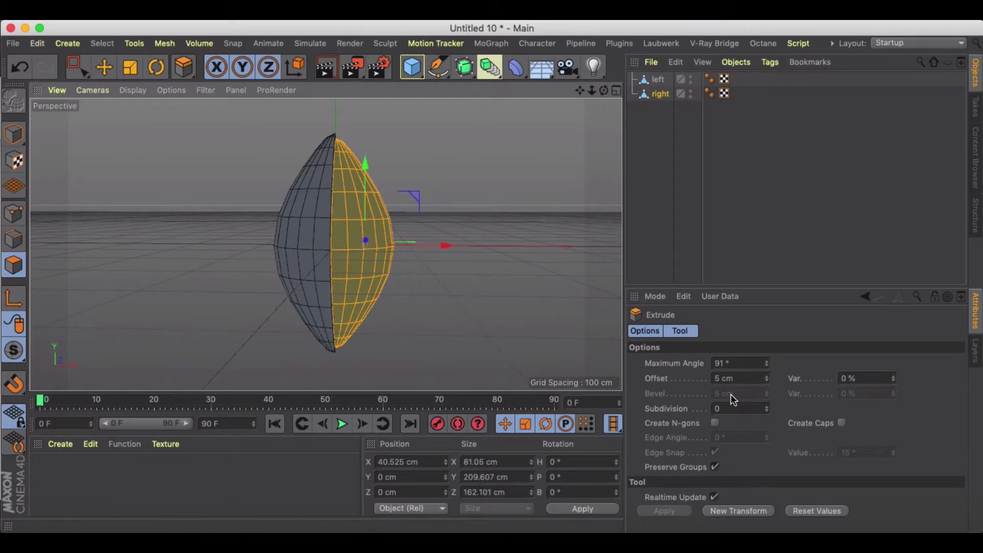
pyautogui.click(719, 511)
pyautogui.click(652, 171)
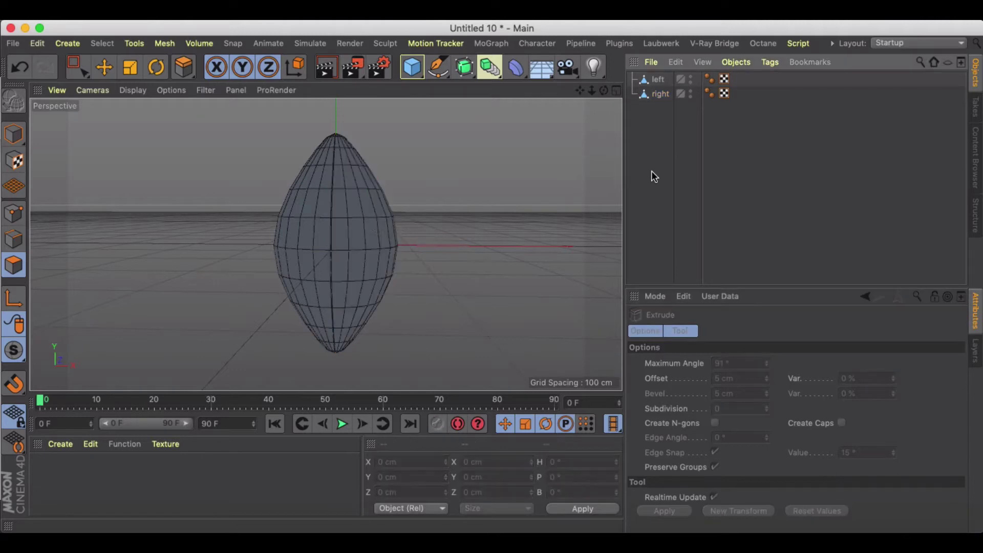
# Render a preview of the extruded halves in Model mode
pyautogui.click(105, 67)
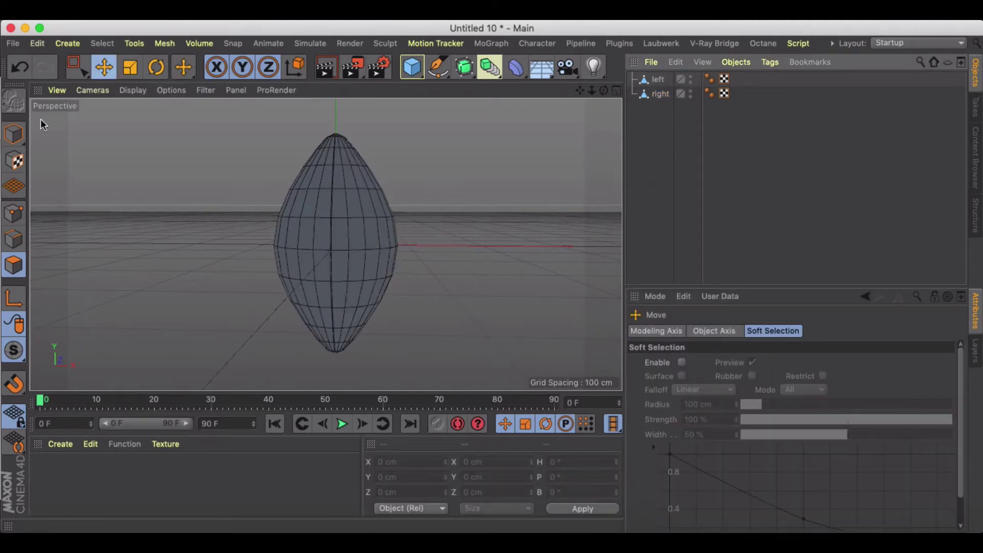
pyautogui.click(13, 134)
pyautogui.click(331, 70)
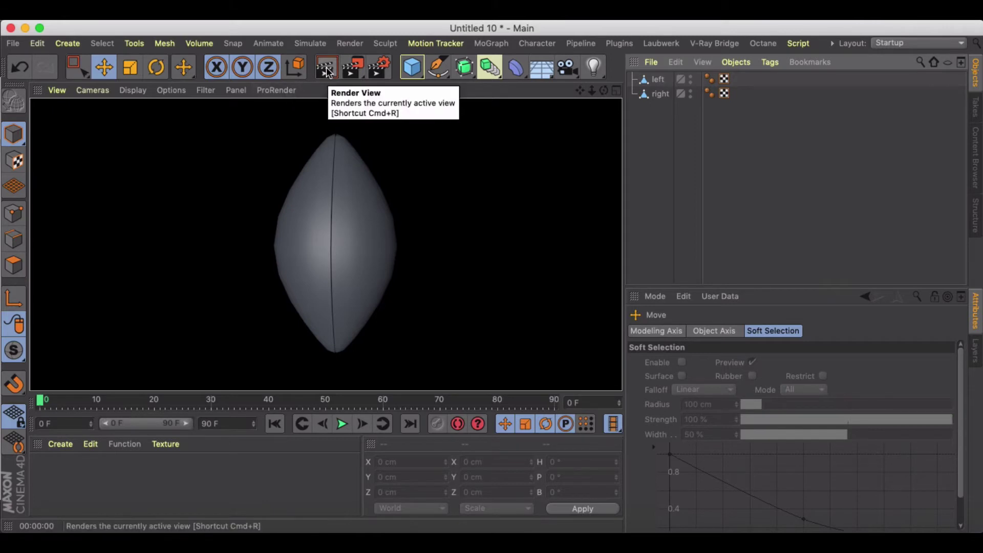
pyautogui.click(13, 134)
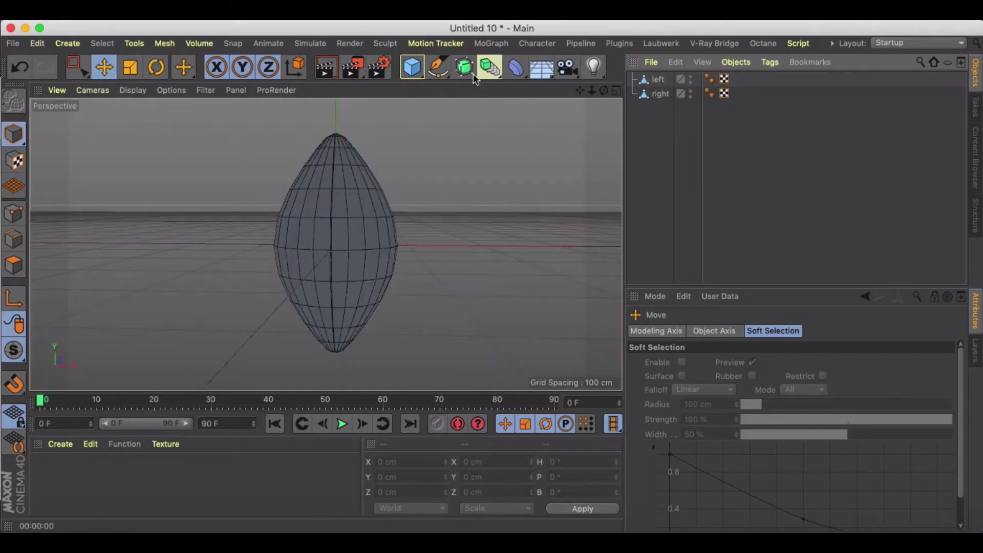
# Add a Subdivision Surface, nest left and right under it, and group them into a Null
pyautogui.moveTo(464, 67); pyautogui.dragTo(518, 85)
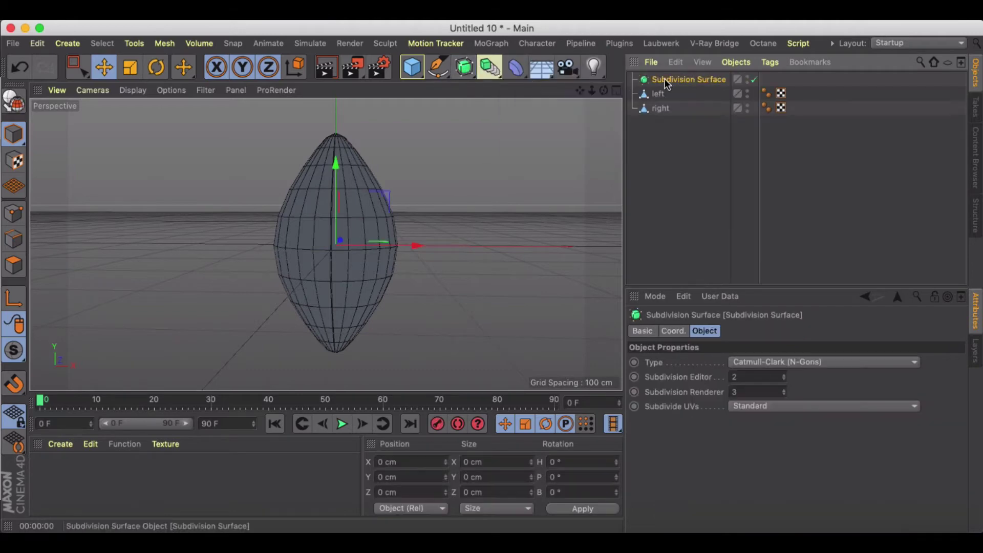
pyautogui.click(658, 94)
pyautogui.keyDown('shift'); pyautogui.click(661, 102); pyautogui.keyUp('shift')
pyautogui.moveTo(671, 81); pyautogui.dragTo(671, 78)
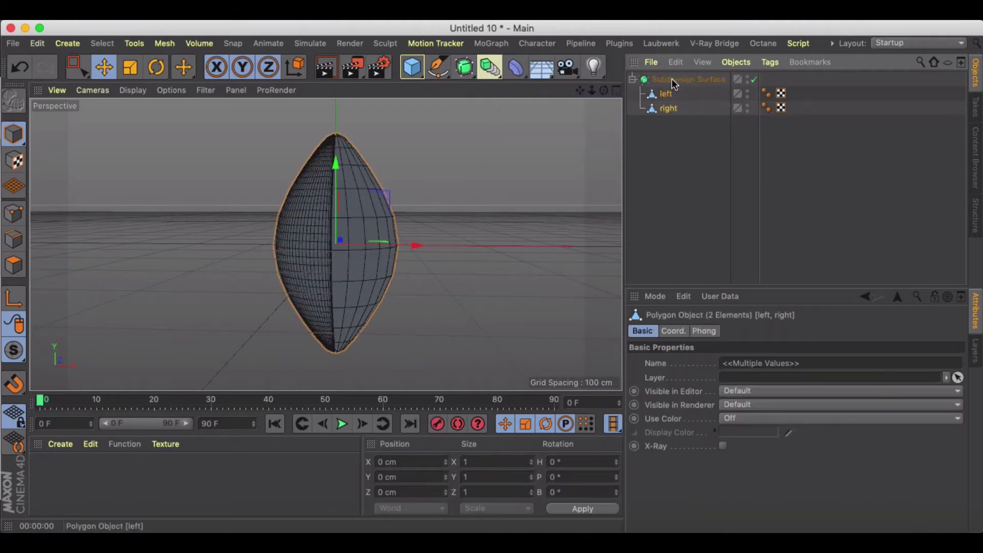
pyautogui.click(666, 95)
pyautogui.keyDown('shift'); pyautogui.click(668, 109); pyautogui.keyUp('shift')
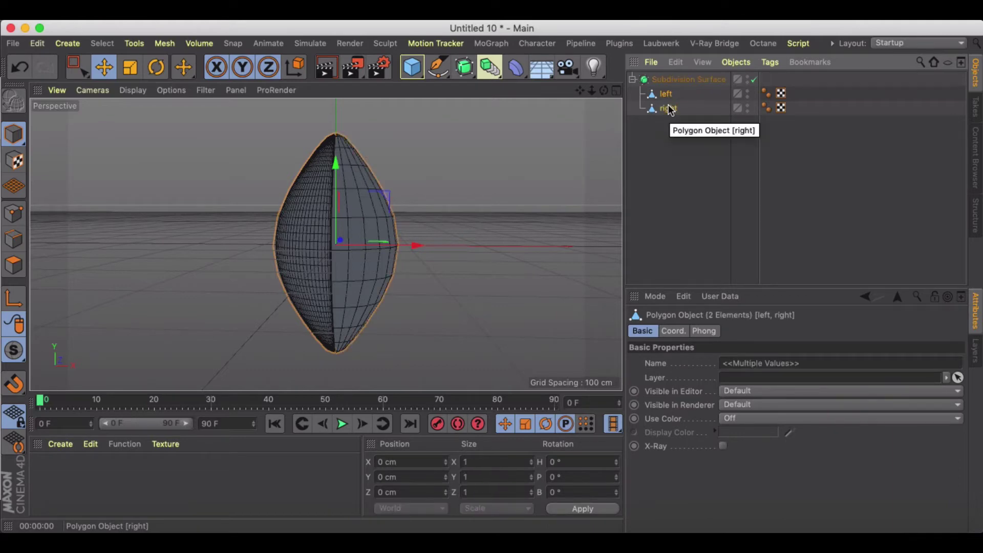
pyautogui.hotkey('alt', 'g')
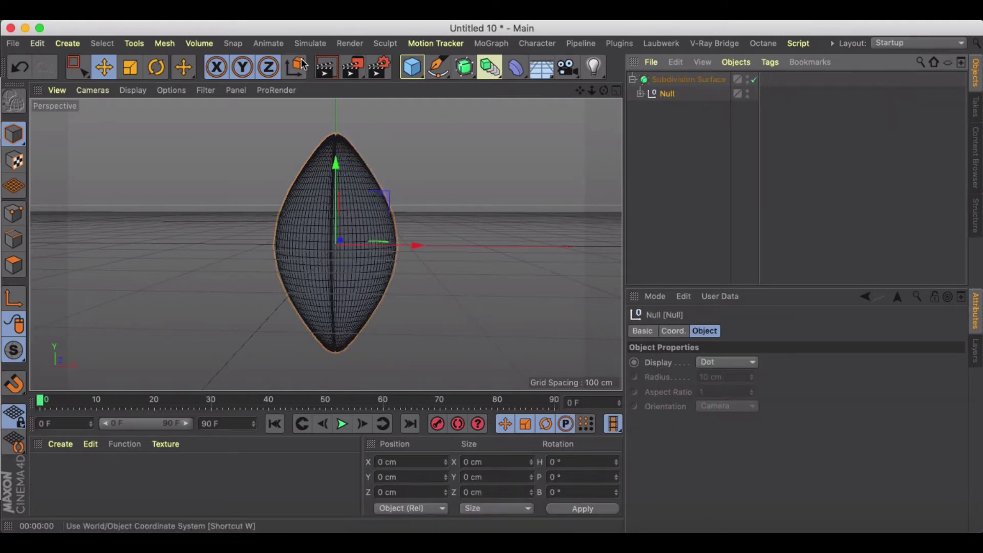
# Render previews of the smoothed ball from an orbited angle
pyautogui.click(326, 68)
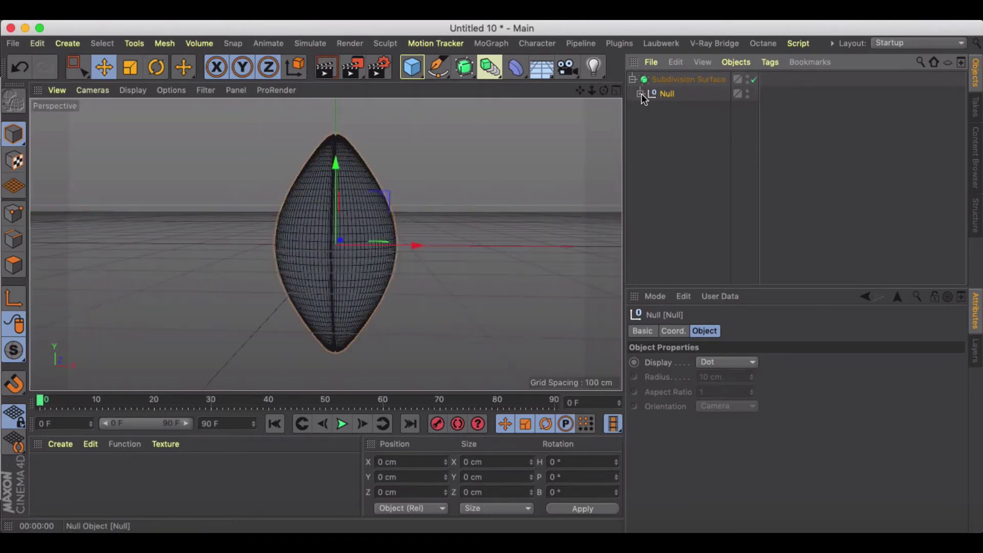
pyautogui.click(640, 93)
pyautogui.click(640, 94)
pyautogui.scroll(3, 329, 247)
pyautogui.keyDown('alt'); pyautogui.moveTo(330, 243); pyautogui.dragTo(362, 231); pyautogui.keyUp('alt')
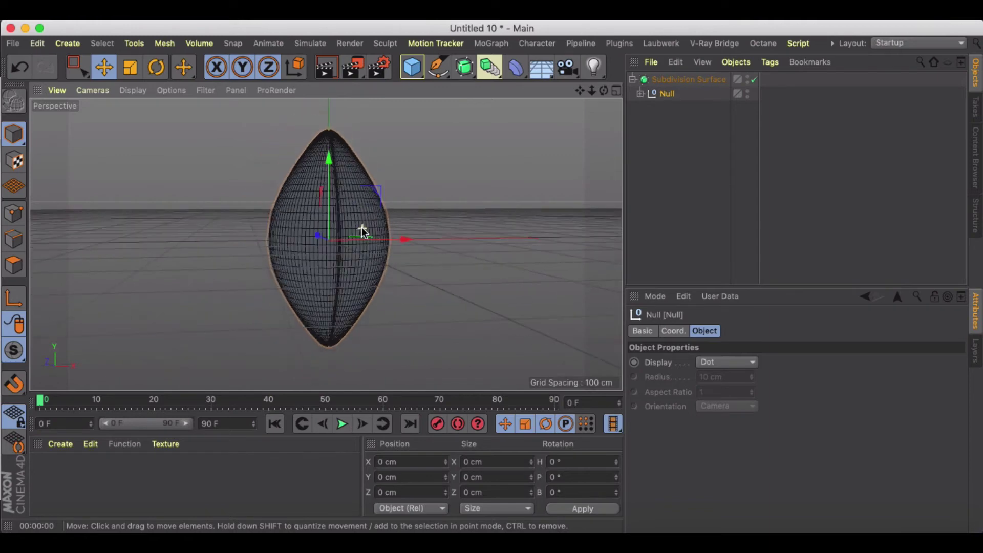
pyautogui.click(327, 70)
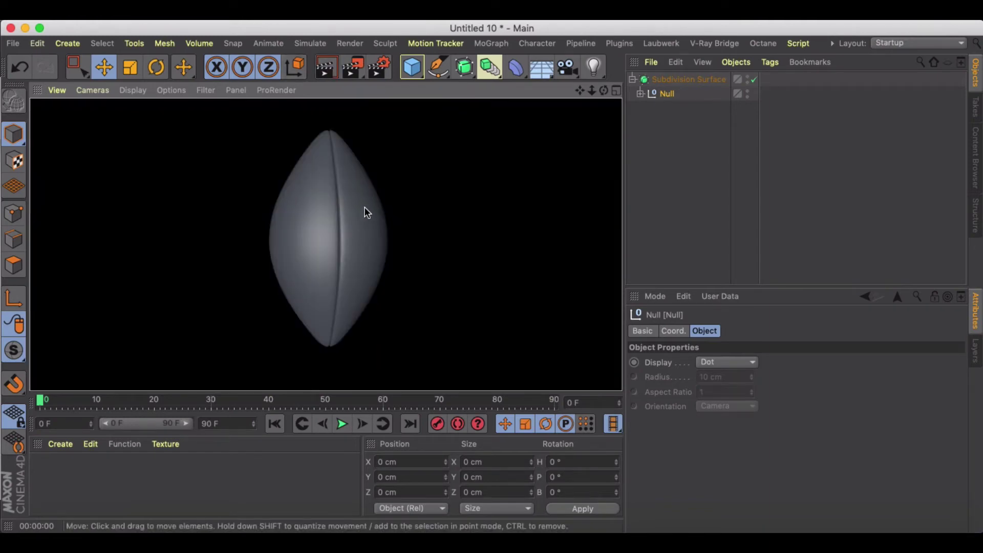
pyautogui.click(417, 205)
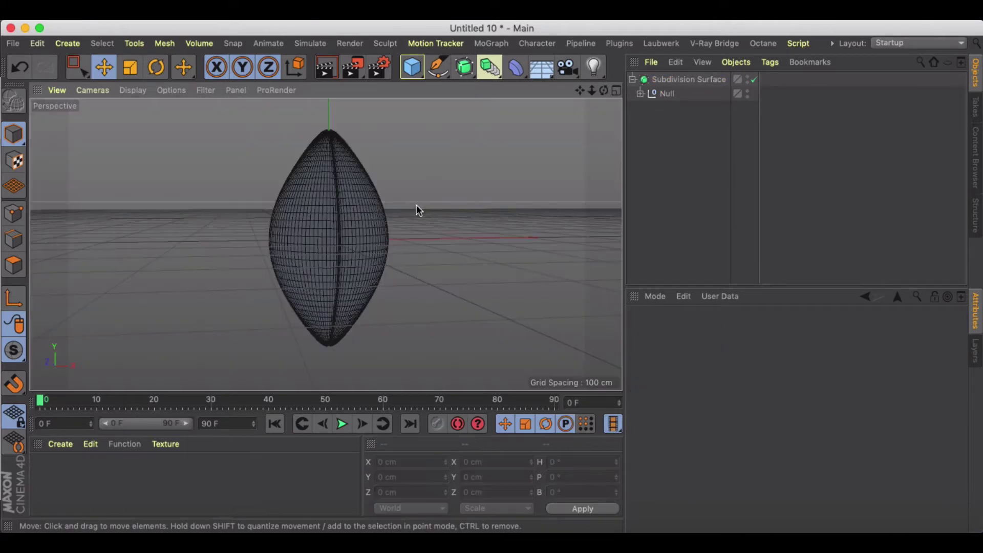
pyautogui.click(640, 93)
# Turn off the Subdivision Surface and hide the right half to isolate the left half
pyautogui.click(754, 79)
pyautogui.click(670, 108)
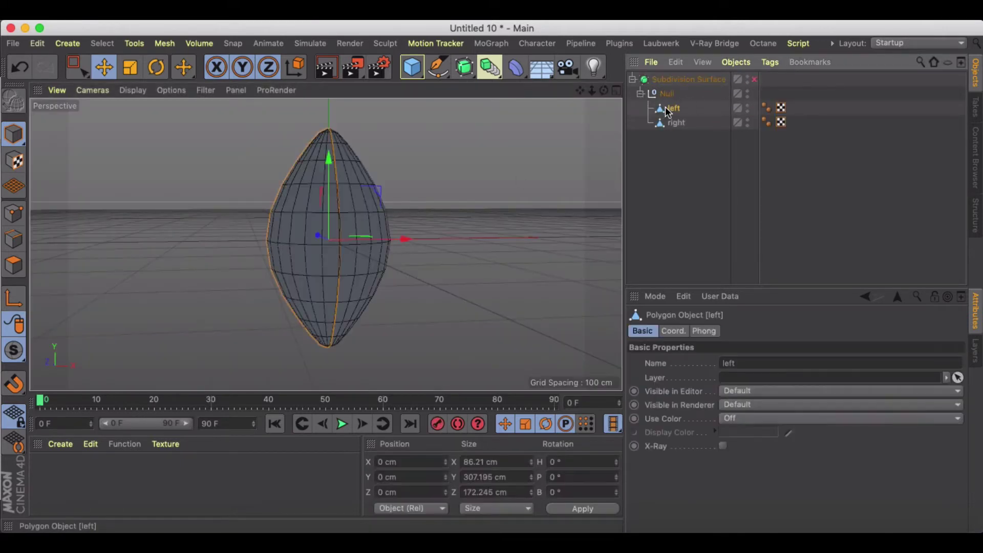
pyautogui.click(748, 122)
pyautogui.scroll(3, 324, 193)
pyautogui.keyDown('alt'); pyautogui.moveTo(325, 193); pyautogui.dragTo(356, 146); pyautogui.keyUp('alt')
# In Edge mode, select the left half's seam edges tip to tip and open the mesh context menu
pyautogui.click(13, 239)
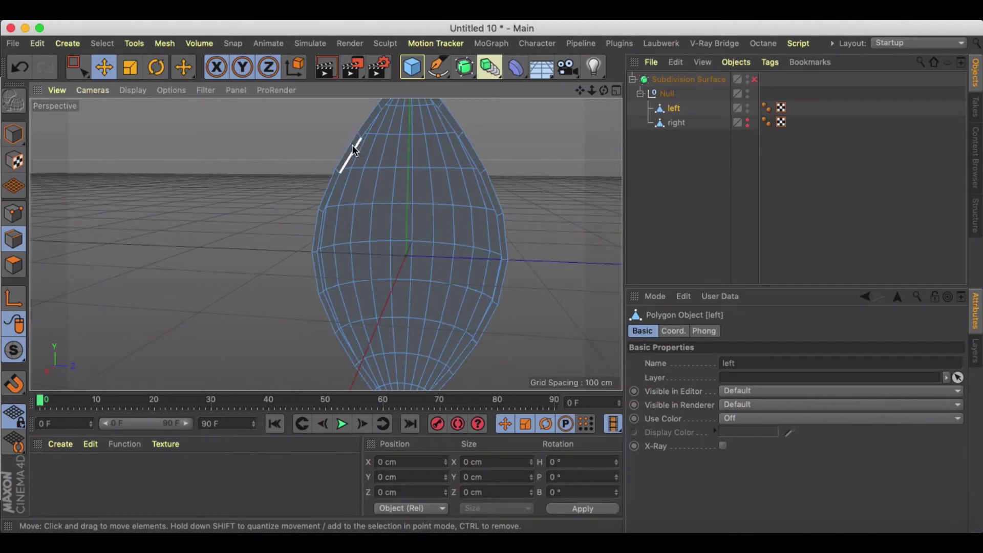
pyautogui.click(355, 143)
pyautogui.scroll(4, 325, 195)
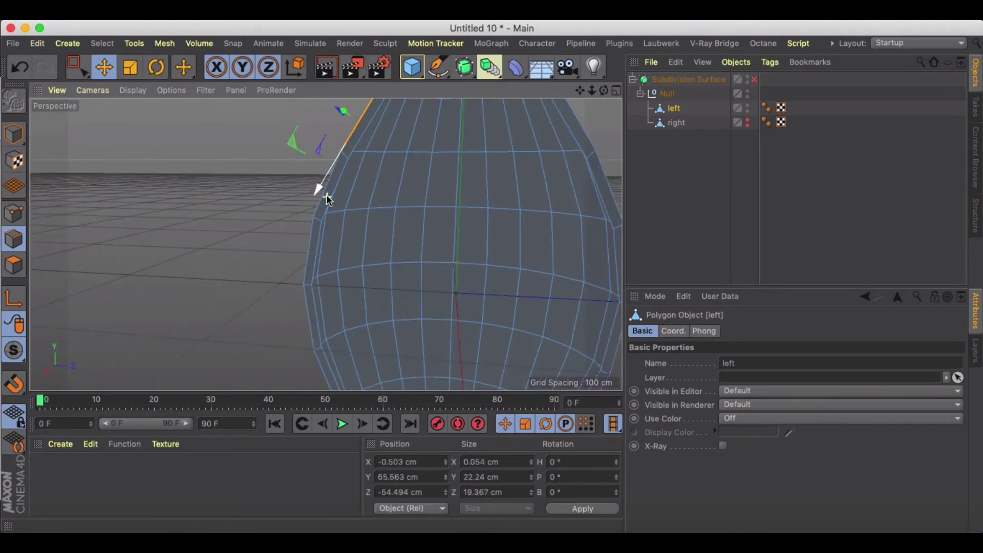
pyautogui.keyDown('shift'); pyautogui.click(318, 204); pyautogui.keyUp('shift')
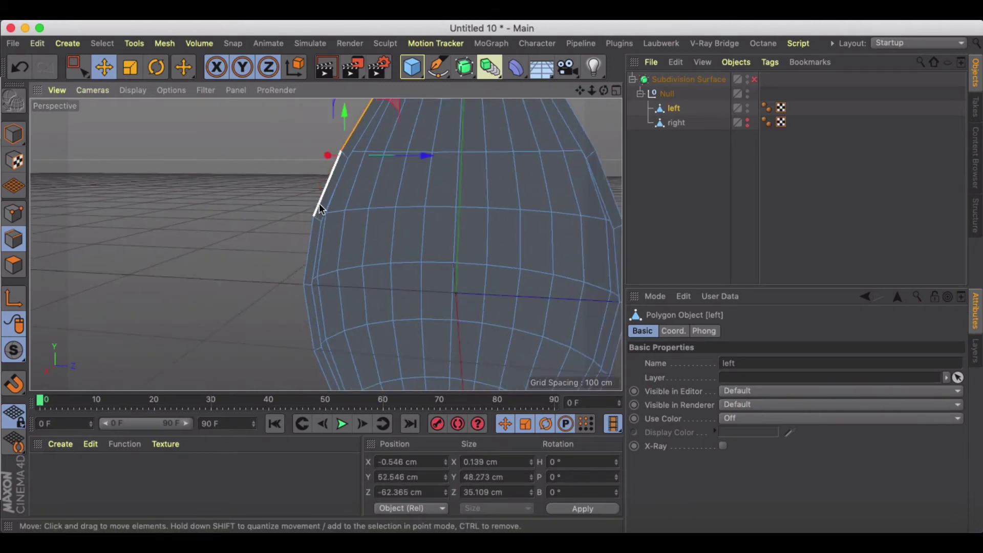
pyautogui.keyDown('shift'); pyautogui.click(308, 249); pyautogui.keyUp('shift')
pyautogui.keyDown('shift'); pyautogui.click(311, 343); pyautogui.keyUp('shift')
pyautogui.scroll(-4, 341, 296)
pyautogui.keyDown('alt'); pyautogui.moveTo(344, 297); pyautogui.dragTo(423, 260); pyautogui.keyUp('alt')
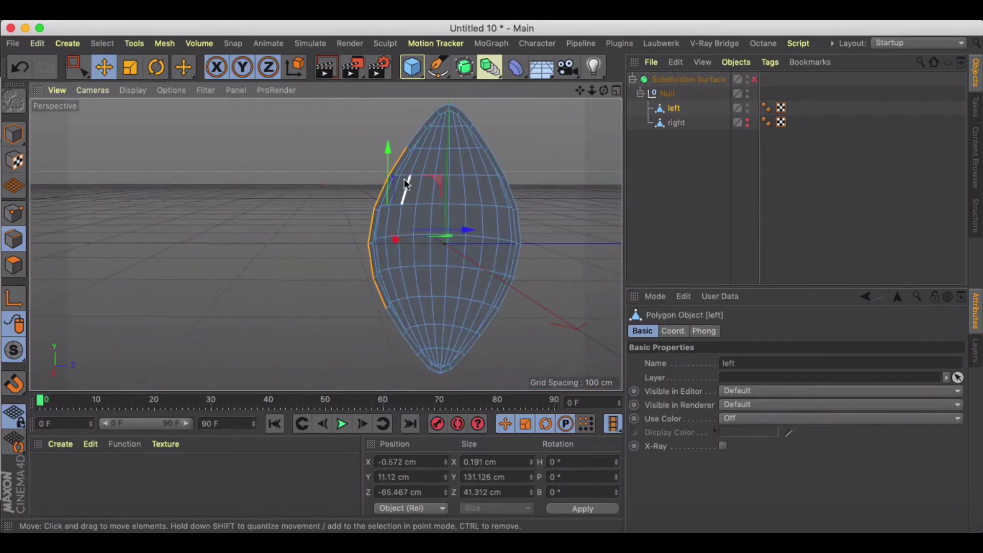
pyautogui.keyDown('shift'); pyautogui.click(390, 315); pyautogui.keyUp('shift')
pyautogui.keyDown('alt'); pyautogui.moveTo(376, 247); pyautogui.dragTo(517, 225); pyautogui.keyUp('alt')
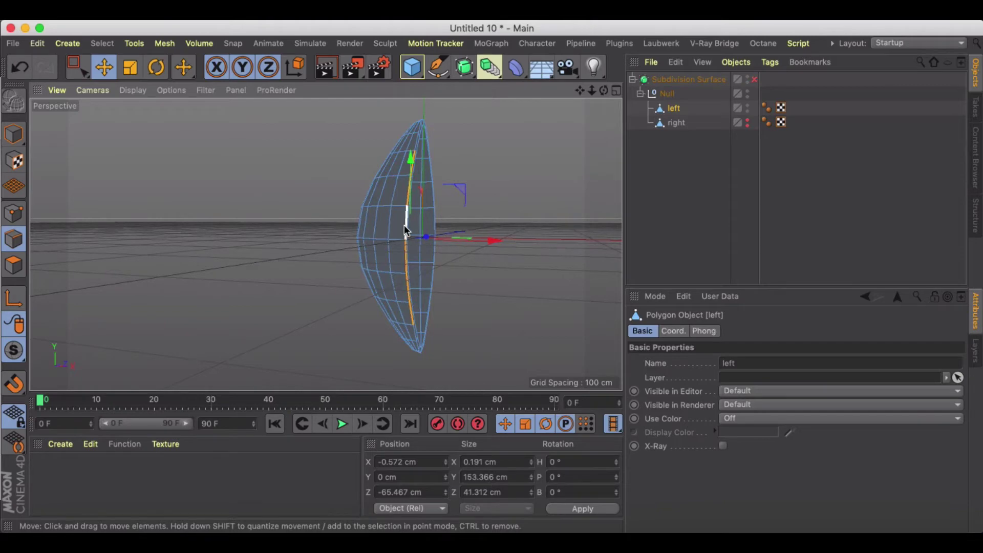
pyautogui.rightClick(404, 225)
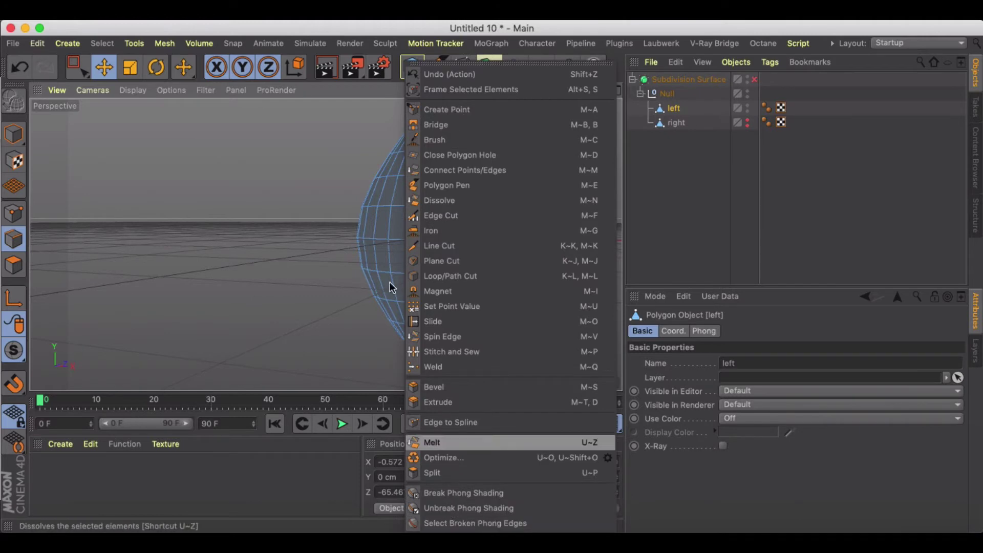
# Convert the selected seam edges into a spline with Edge to Spline
pyautogui.click(165, 43)
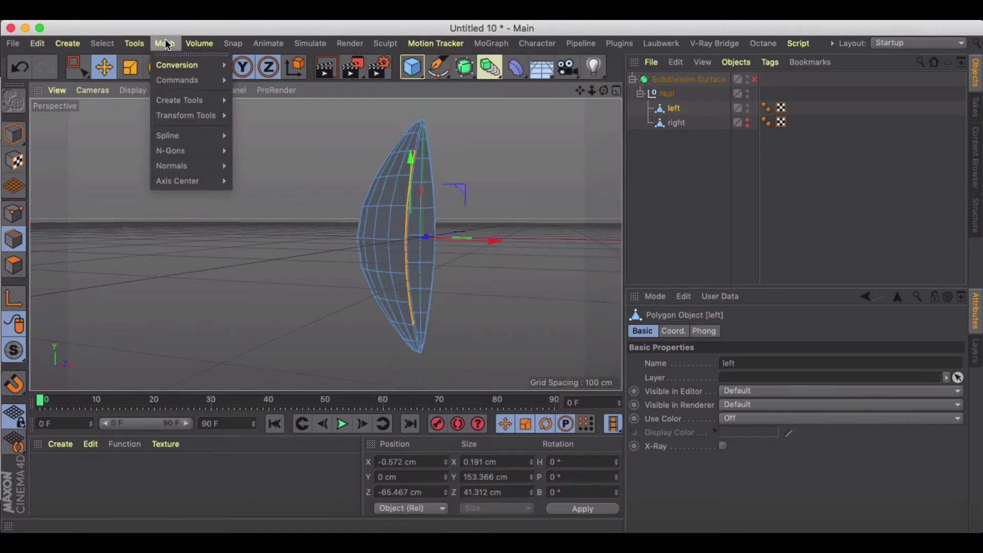
pyautogui.moveTo(176, 81)
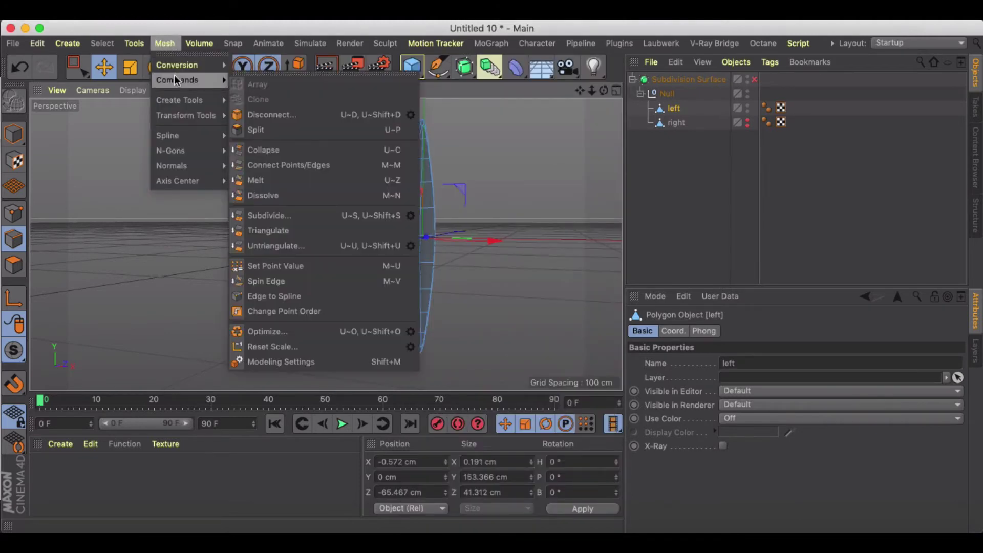
pyautogui.click(273, 294)
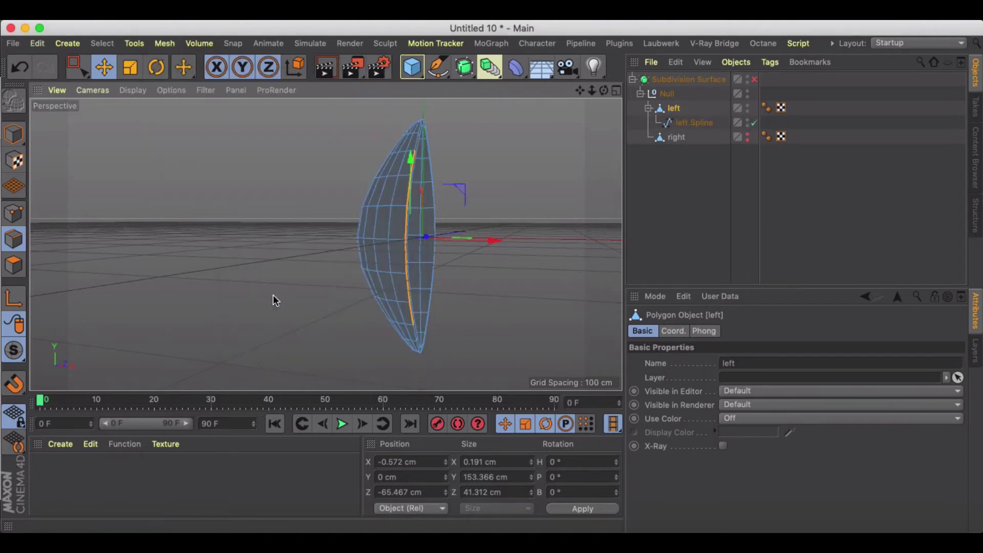
# Move left.Spline to the top level of the hierarchy and shift it outward along Z
pyautogui.click(683, 124)
pyautogui.moveTo(684, 123); pyautogui.dragTo(670, 74)
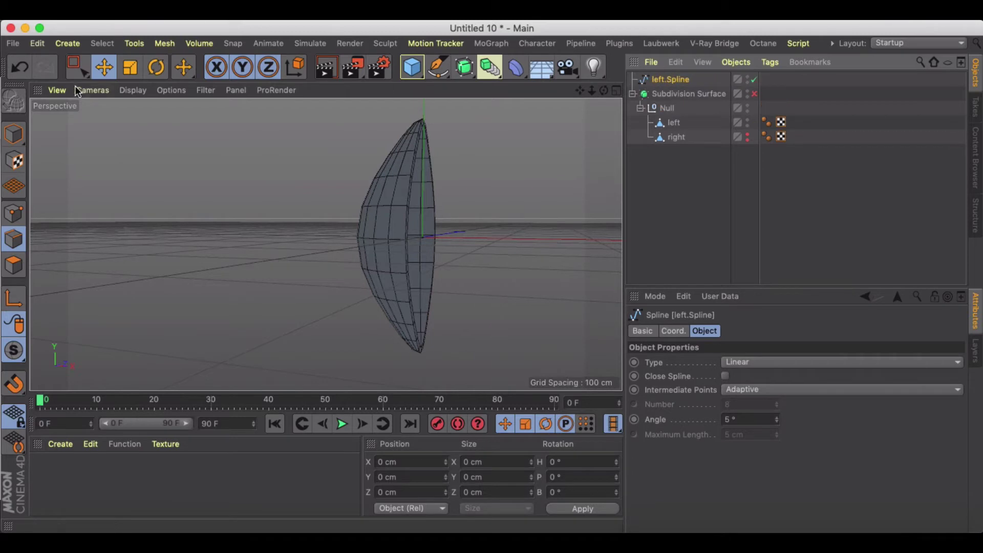
pyautogui.click(15, 134)
pyautogui.keyDown('alt'); pyautogui.moveTo(401, 216); pyautogui.dragTo(467, 236); pyautogui.keyUp('alt')
pyautogui.moveTo(275, 236); pyautogui.dragTo(211, 228)
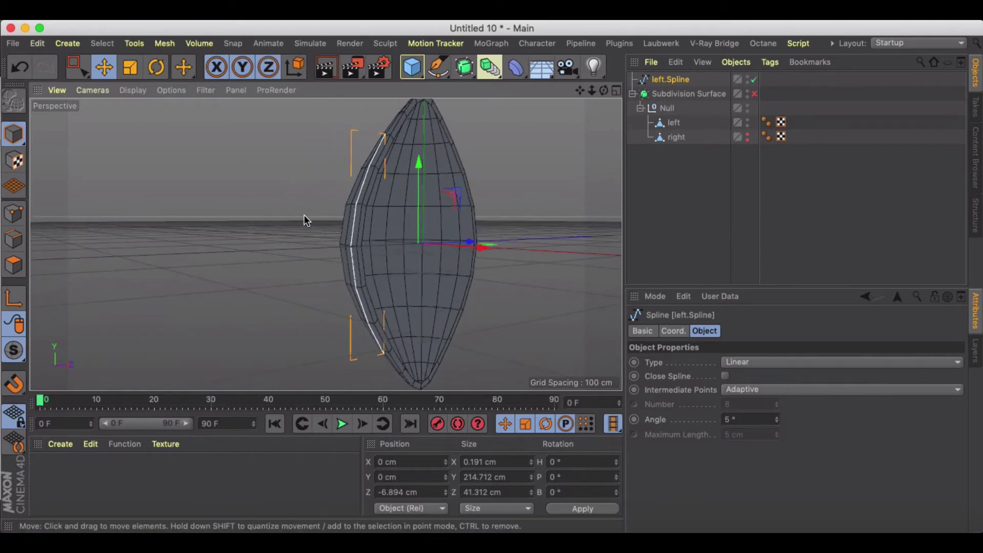
# Hide the ball mesh and add new points near the spline's upper and lower ends
pyautogui.click(746, 106)
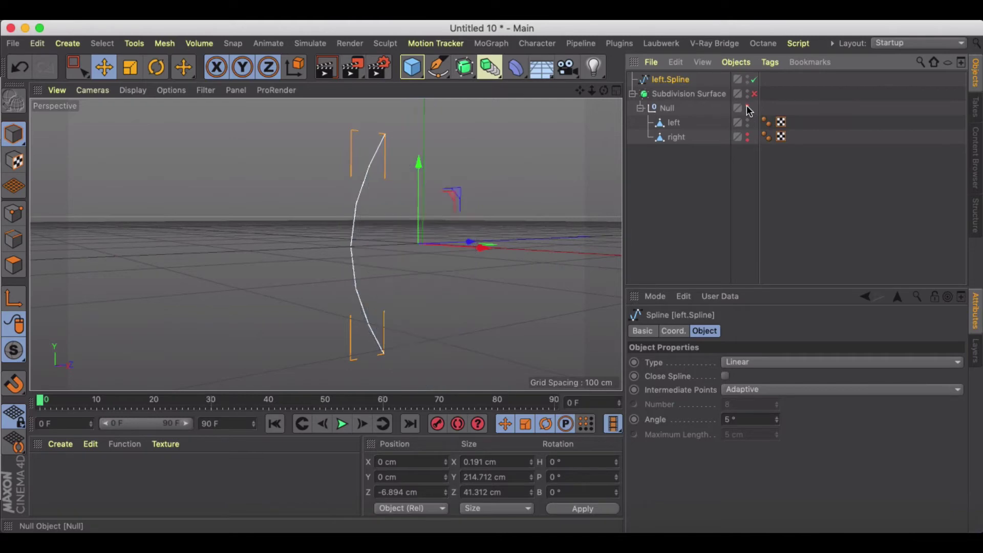
pyautogui.click(14, 213)
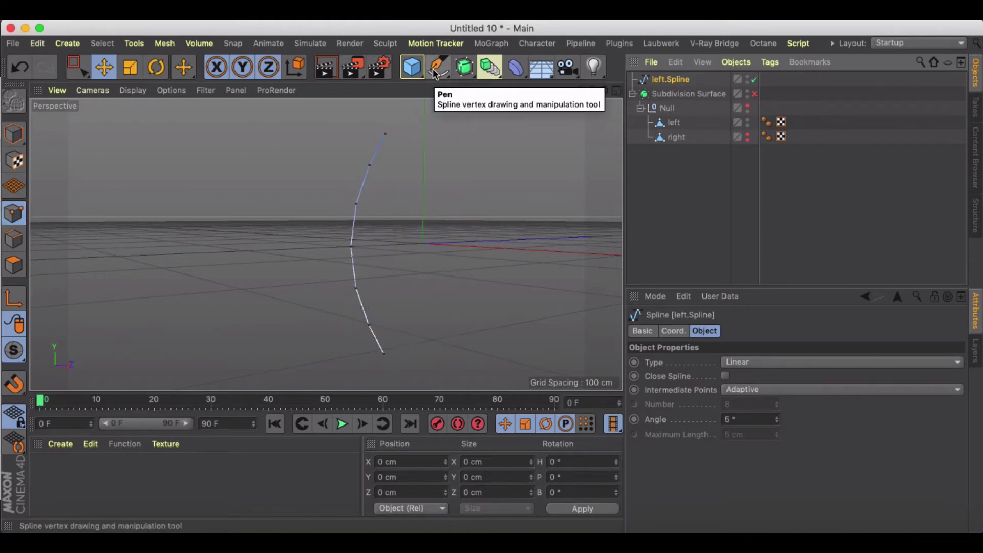
pyautogui.rightClick(377, 154)
pyautogui.click(441, 306)
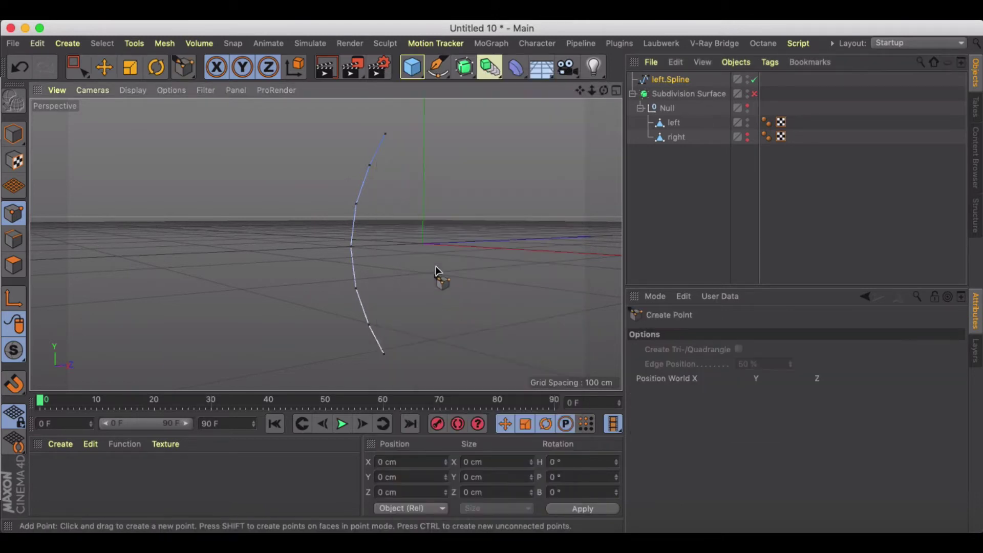
pyautogui.click(375, 155)
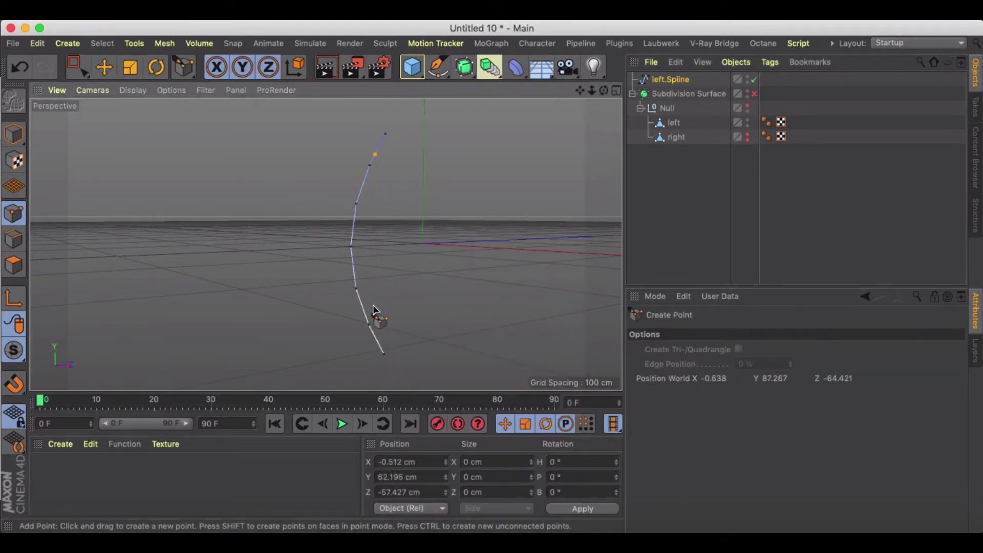
pyautogui.click(372, 334)
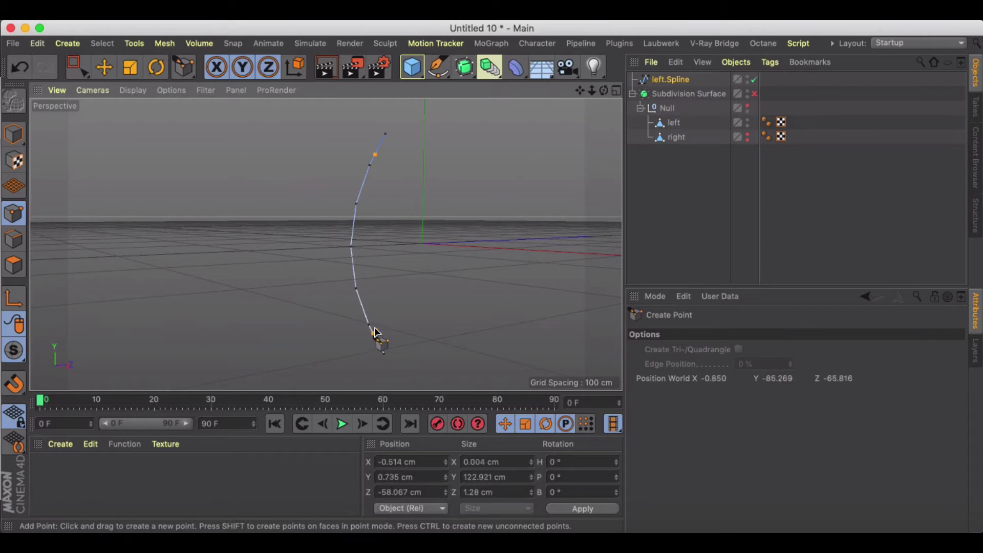
# Show the ball again, then move the top and bottom end points along Z and scale them inward
pyautogui.click(104, 67)
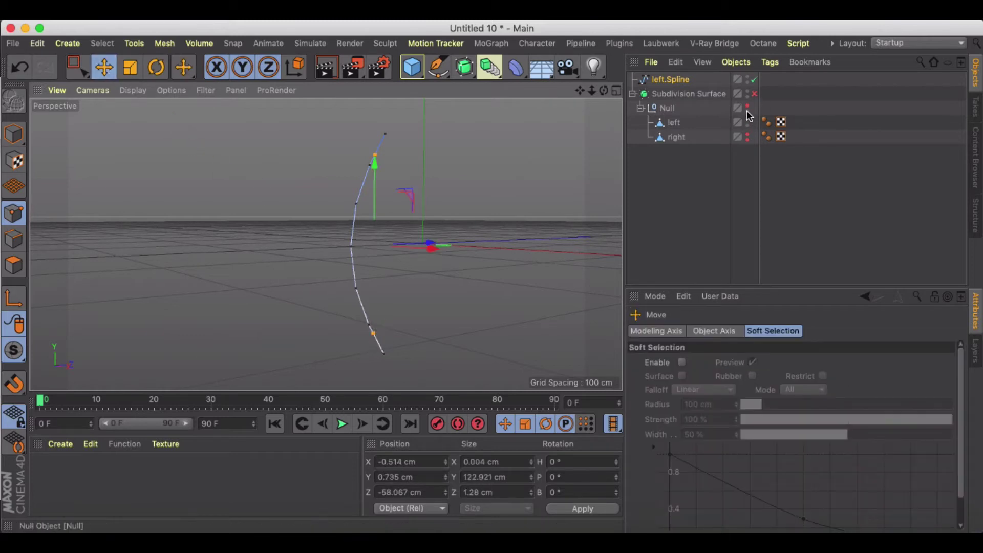
pyautogui.click(747, 106)
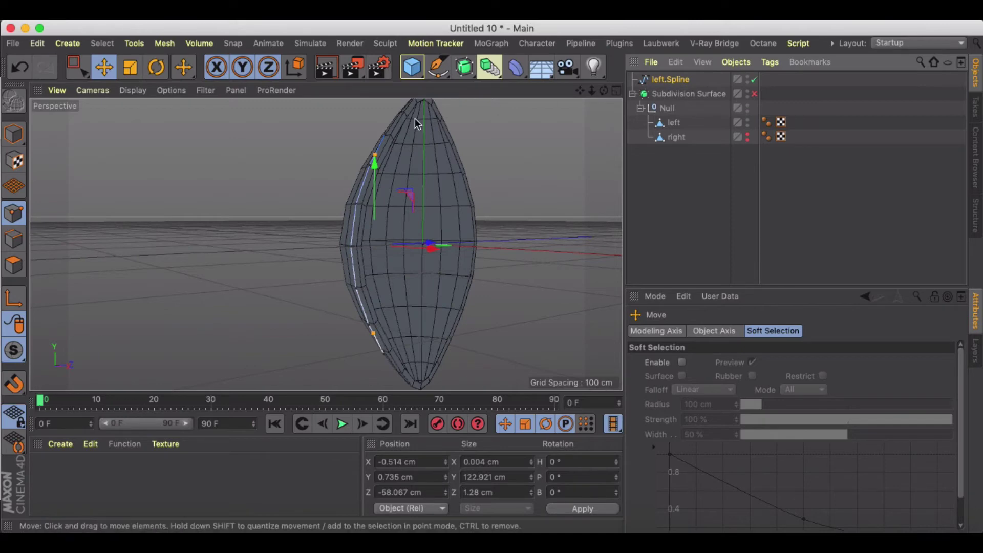
pyautogui.click(309, 165)
pyautogui.keyDown('alt'); pyautogui.moveTo(309, 180); pyautogui.dragTo(371, 142); pyautogui.keyUp('alt')
pyautogui.click(352, 134)
pyautogui.keyDown('shift'); pyautogui.click(352, 362); pyautogui.keyUp('shift')
pyautogui.moveTo(429, 251); pyautogui.dragTo(441, 249)
pyautogui.press('t')
pyautogui.moveTo(361, 167); pyautogui.dragTo(534, 202)
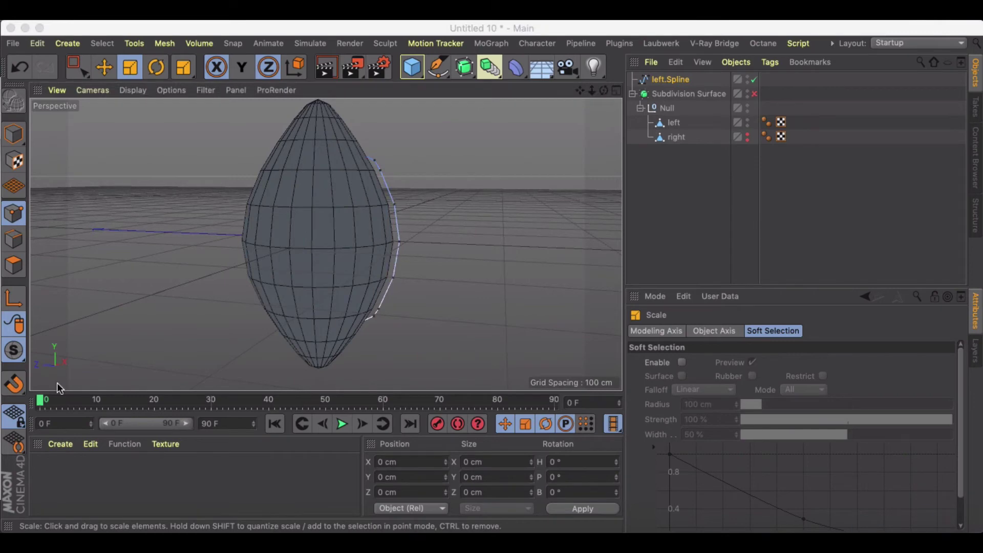
# Set left.Spline's Type to Bezier and Intermediate Points to Natural, then inspect the curve
pyautogui.click(664, 79)
pyautogui.keyDown('alt'); pyautogui.moveTo(452, 169); pyautogui.dragTo(380, 193); pyautogui.keyUp('alt')
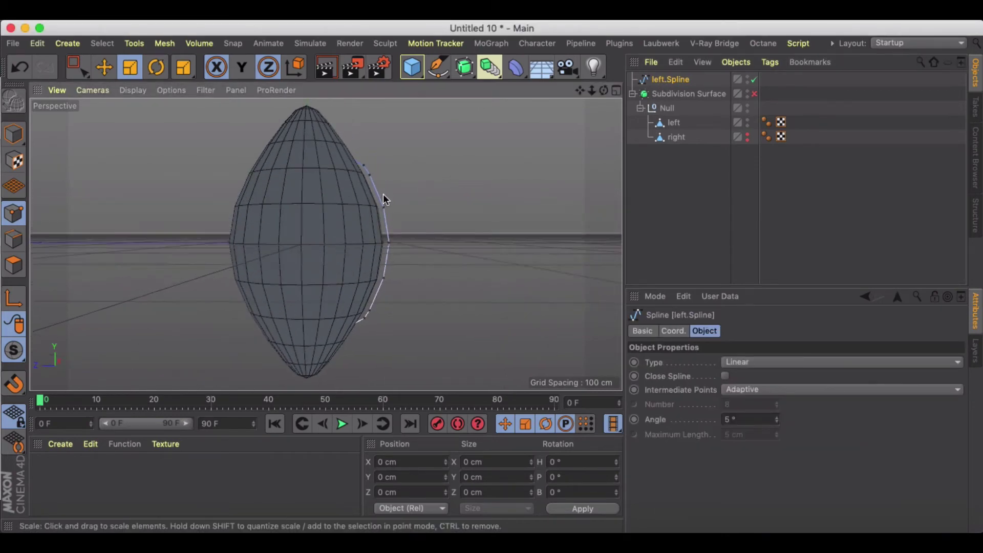
pyautogui.click(742, 362)
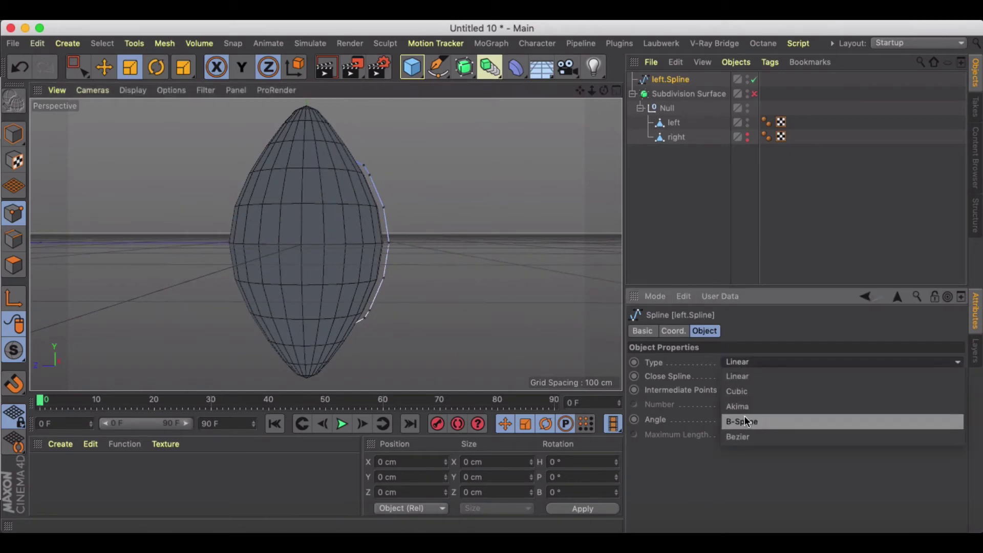
pyautogui.click(742, 436)
pyautogui.scroll(5, 381, 241)
pyautogui.scroll(-3, 379, 237)
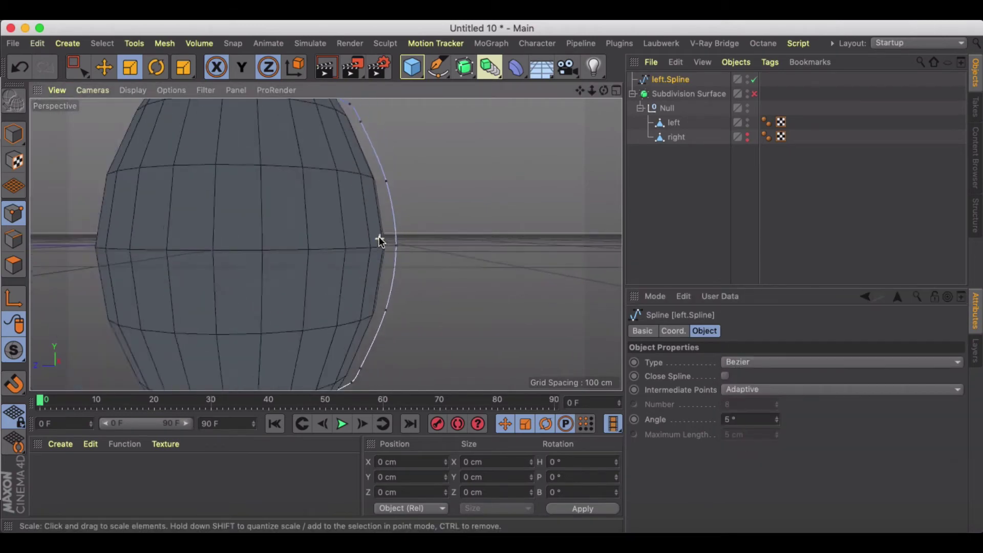
pyautogui.click(767, 388)
pyautogui.click(758, 413)
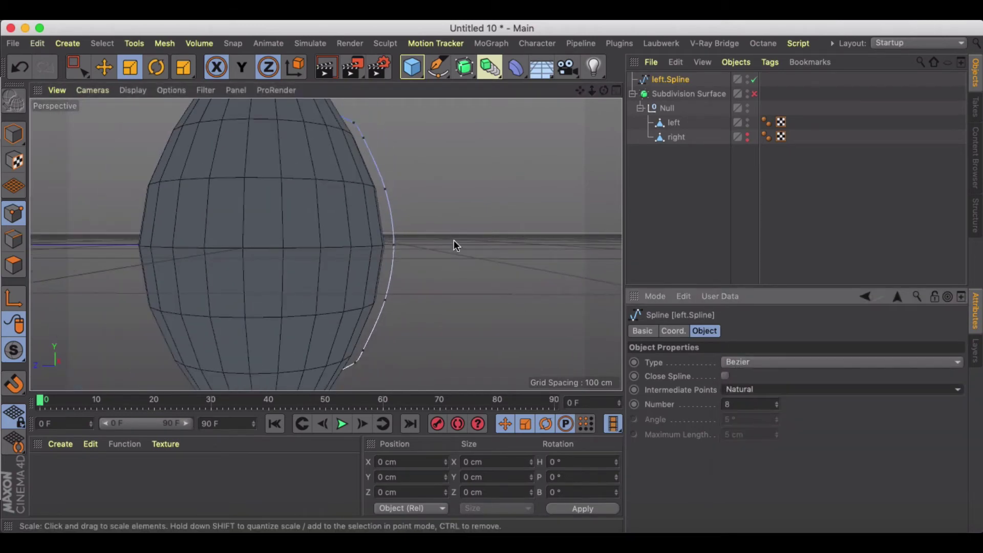
pyautogui.keyDown('alt'); pyautogui.moveTo(443, 250); pyautogui.dragTo(296, 256); pyautogui.keyUp('alt')
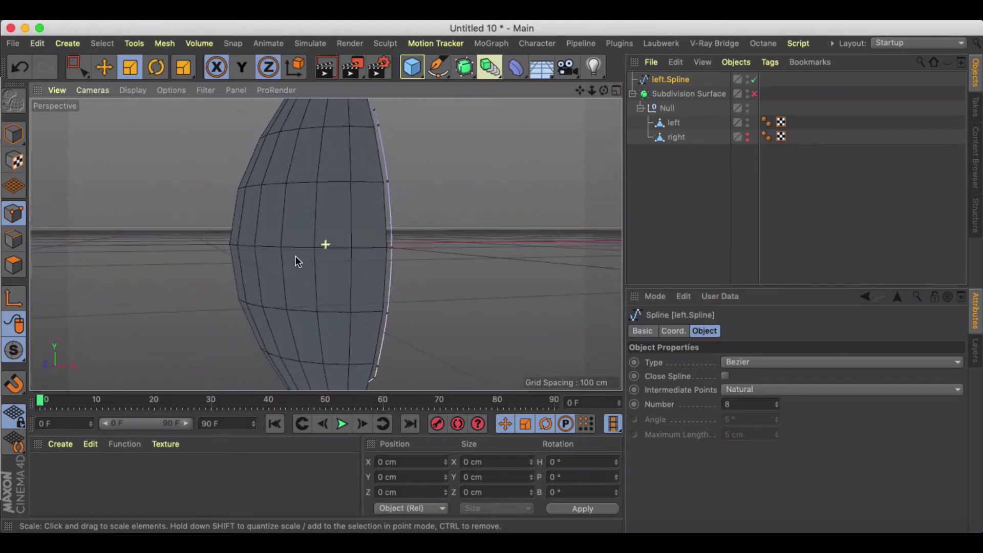
pyautogui.moveTo(413, 229)
pyautogui.keyDown('alt'); pyautogui.mouseDown()
pyautogui.moveTo(180, 234)
pyautogui.moveTo(245, 219)
pyautogui.moveTo(428, 233)
pyautogui.mouseUp(); pyautogui.keyUp('alt')
# Maximize the Front view in the viewport
pyautogui.click(617, 91)
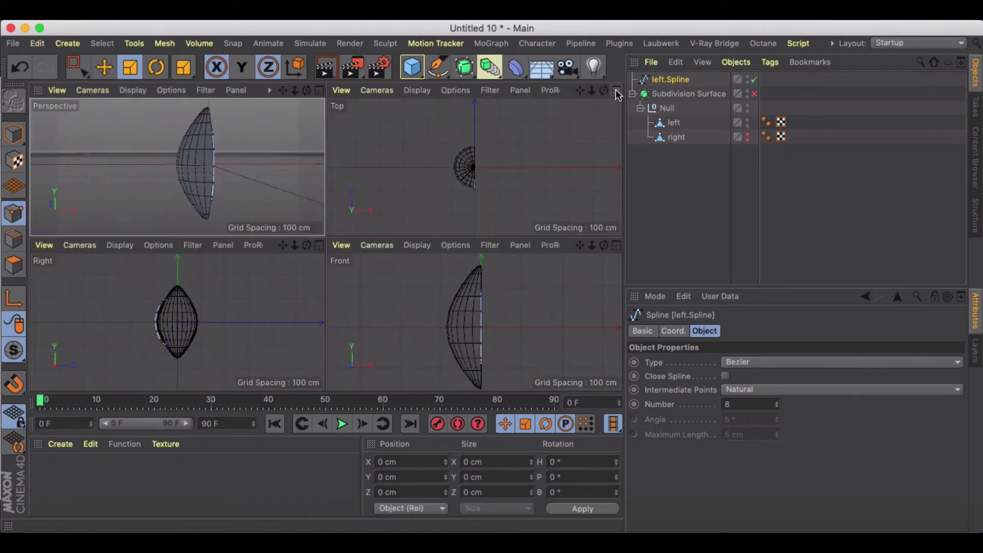
pyautogui.click(616, 246)
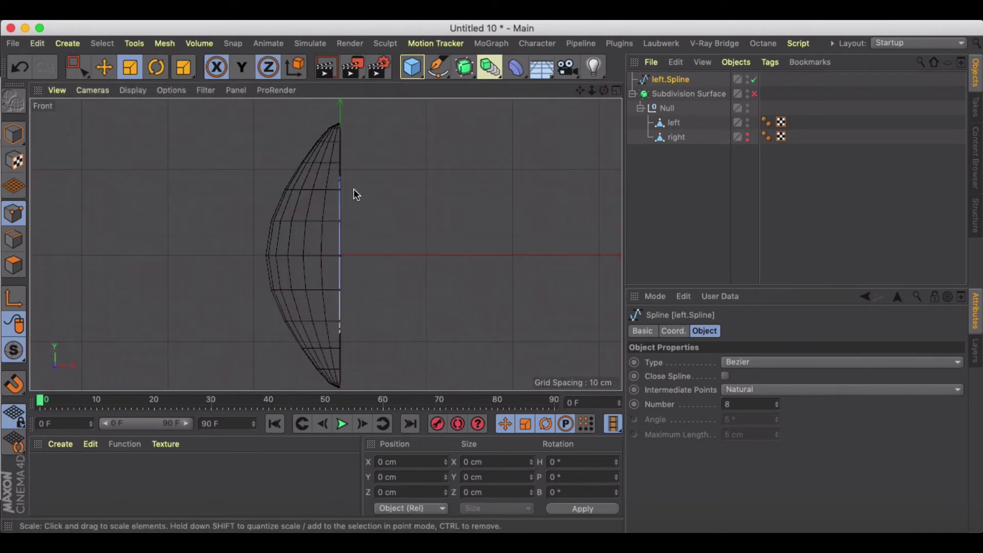
pyautogui.scroll(2, 355, 192)
# Add a Rectangle spline 35.2 × 8.2 cm with rounded corners and make it editable
pyautogui.click(438, 66)
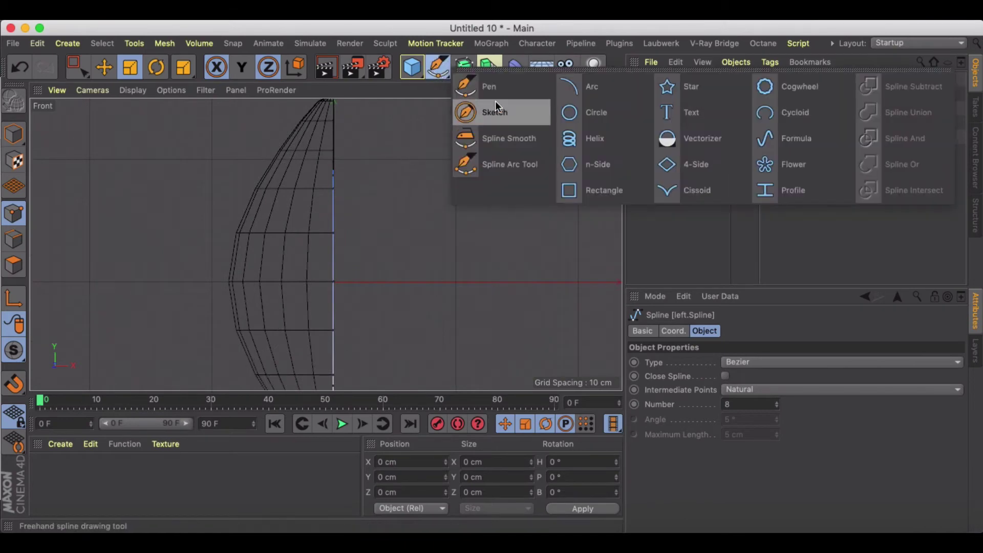
pyautogui.click(594, 190)
pyautogui.moveTo(504, 176); pyautogui.dragTo(133, 248)
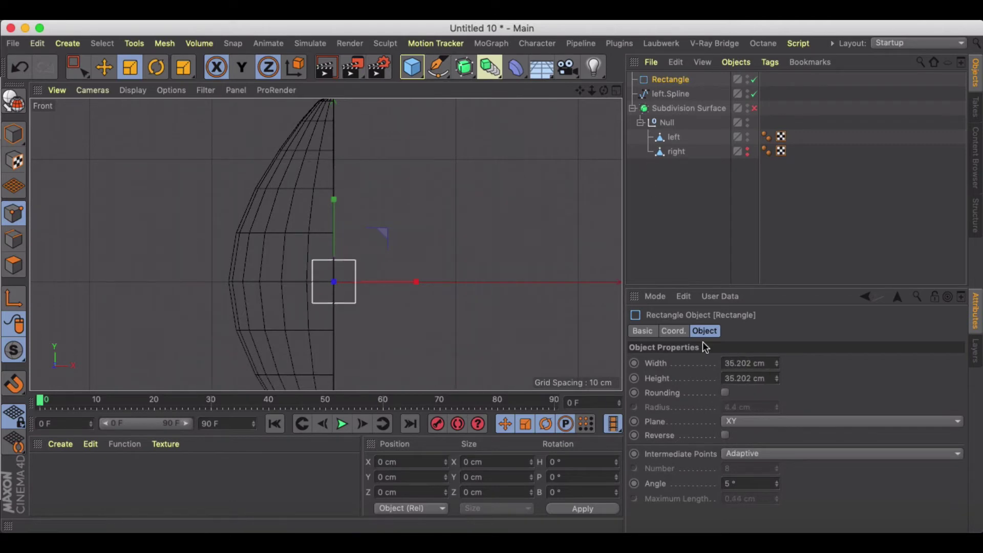
pyautogui.moveTo(776, 383); pyautogui.dragTo(776, 376)
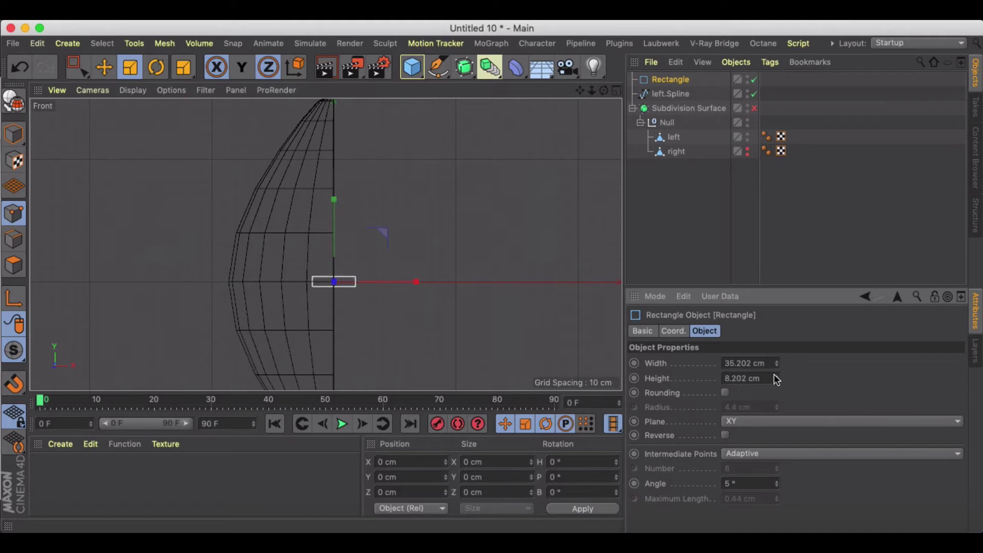
pyautogui.click(727, 392)
pyautogui.scroll(3, 332, 284)
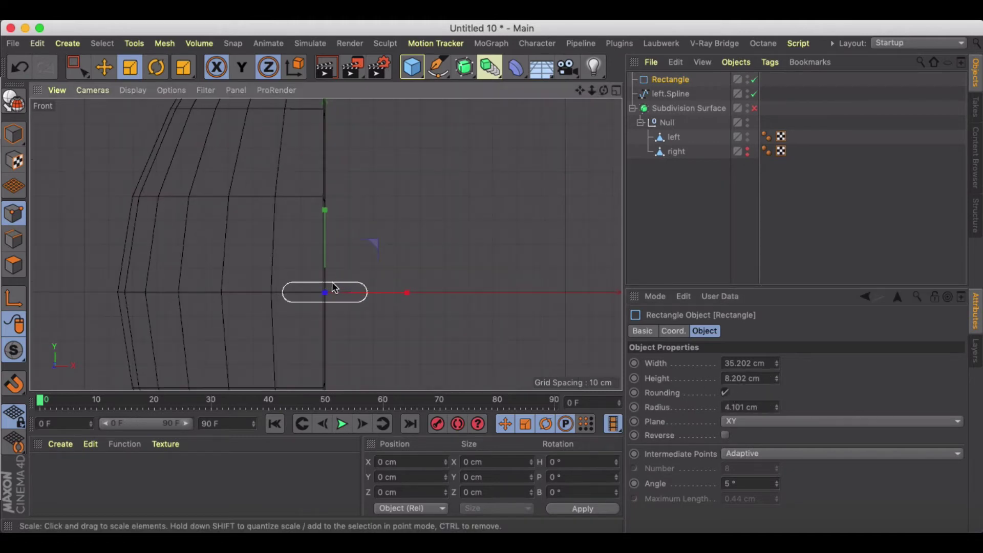
pyautogui.click(13, 101)
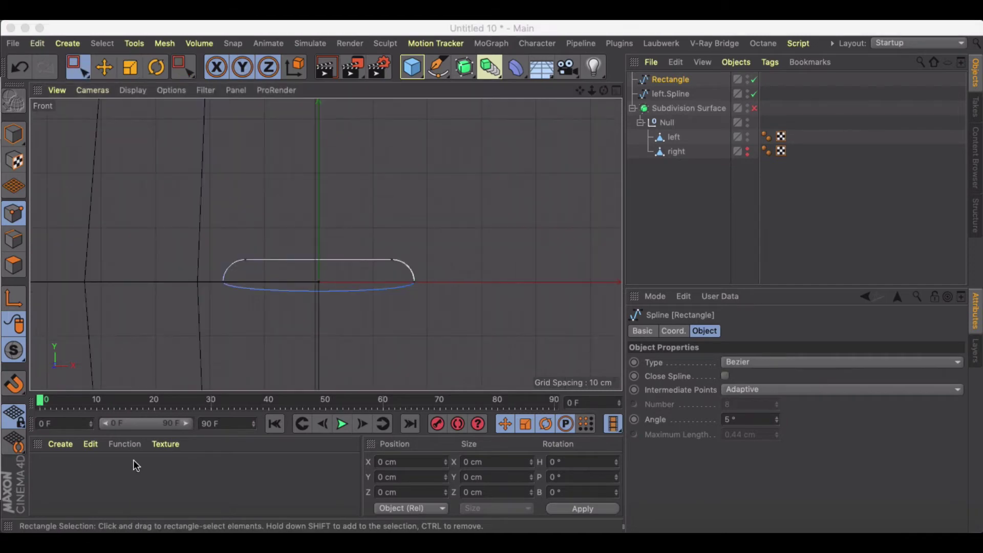
# Disconnect the rectangle's bottom points from the rest of the spline
pyautogui.click(458, 315)
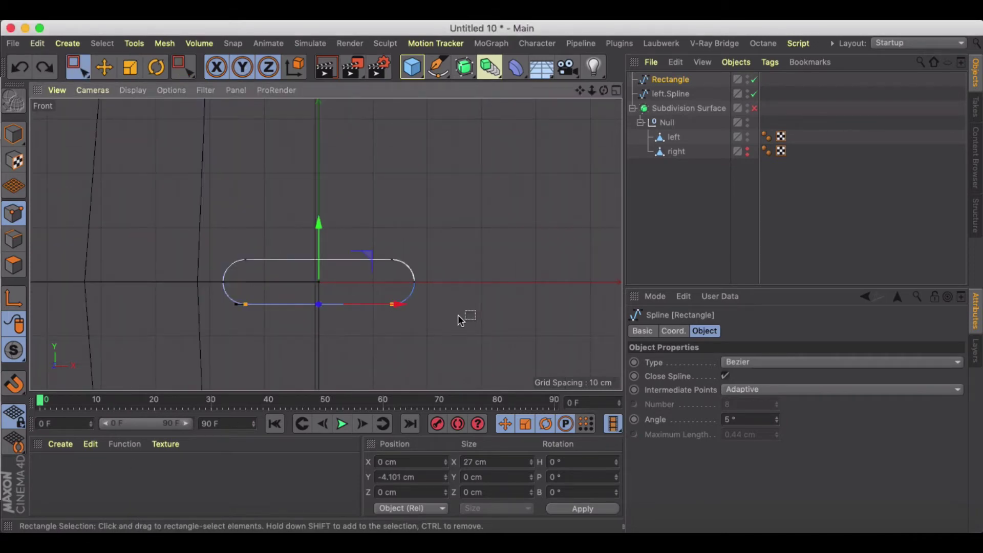
pyautogui.rightClick(390, 303)
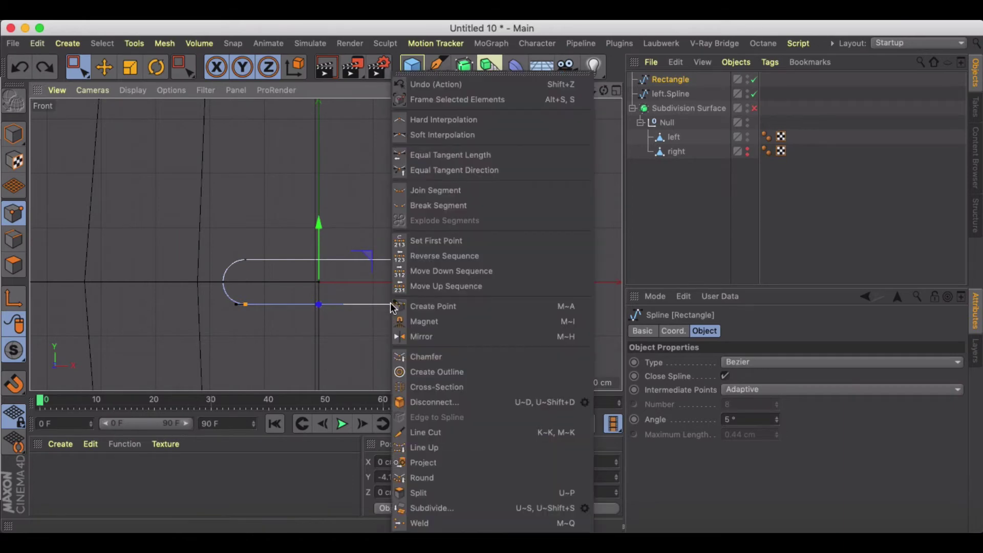
pyautogui.click(422, 402)
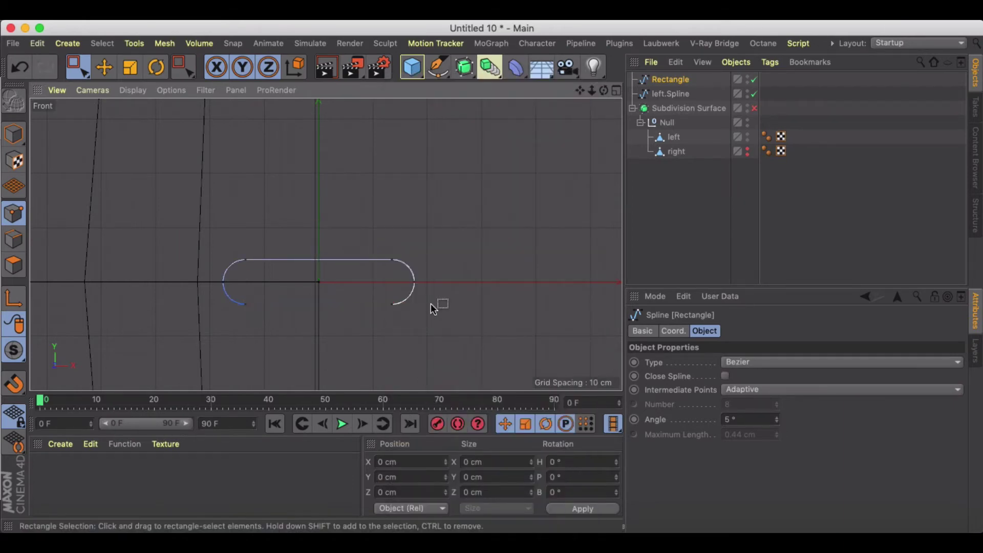
pyautogui.moveTo(212, 298); pyautogui.dragTo(418, 312)
pyautogui.rightClick(392, 305)
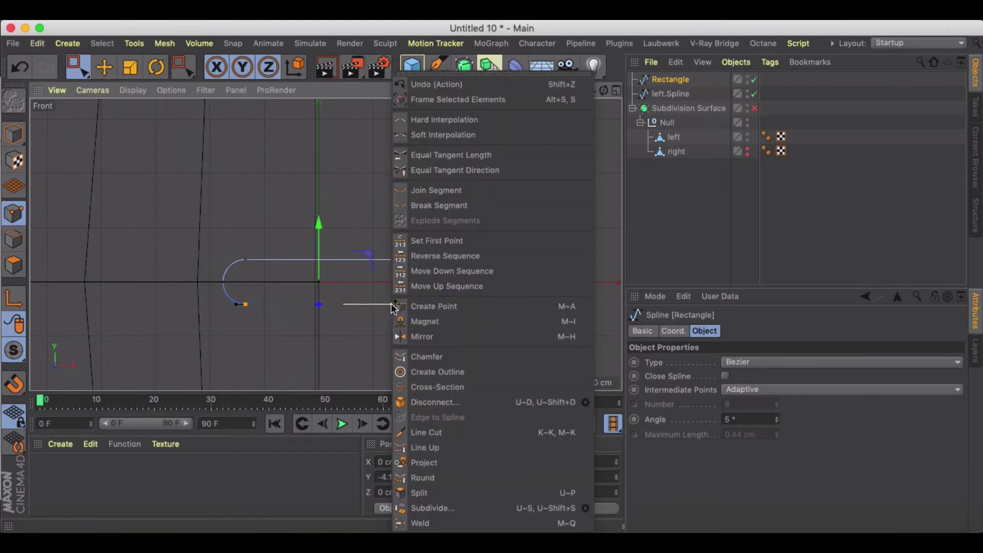
pyautogui.click(422, 402)
pyautogui.click(413, 330)
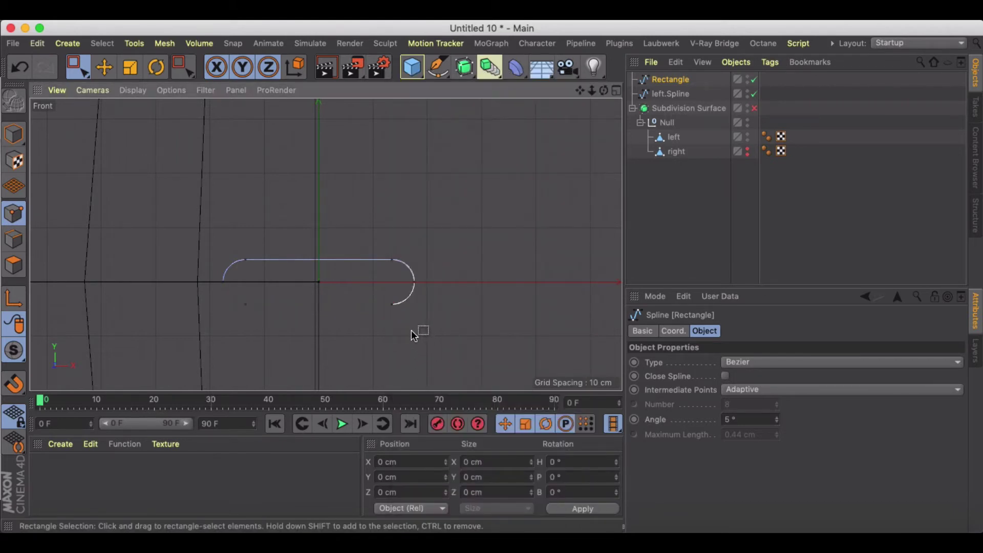
# Delete the stray leftover bottom points, leaving the top edge with rounded ends
pyautogui.click(104, 67)
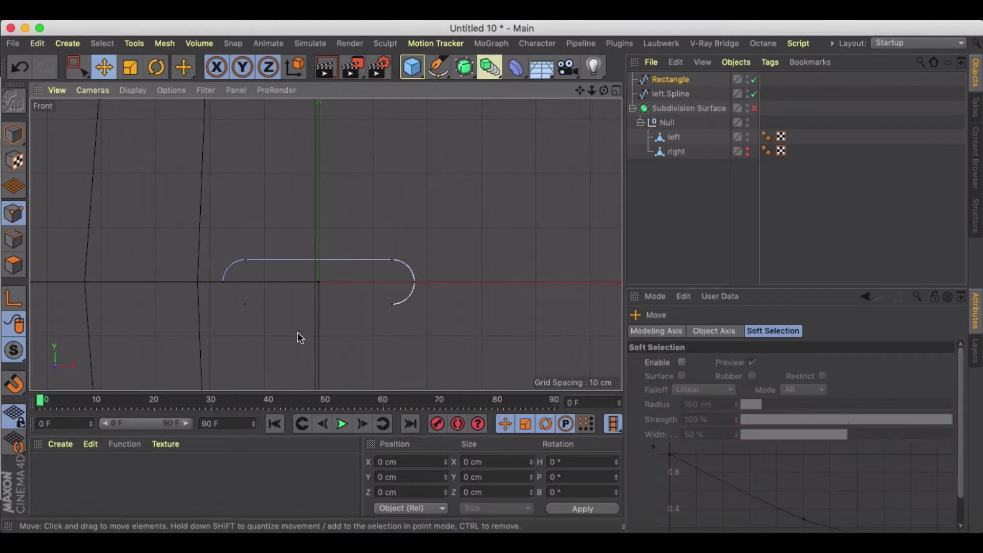
pyautogui.click(245, 304)
pyautogui.press('Delete')
pyautogui.click(390, 304)
pyautogui.press('Delete')
# Inspect the Rectangle and left.Spline, then maximize the Perspective view from the four-view layout
pyautogui.click(666, 80)
pyautogui.scroll(-4, 330, 197)
pyautogui.scroll(-2, 331, 195)
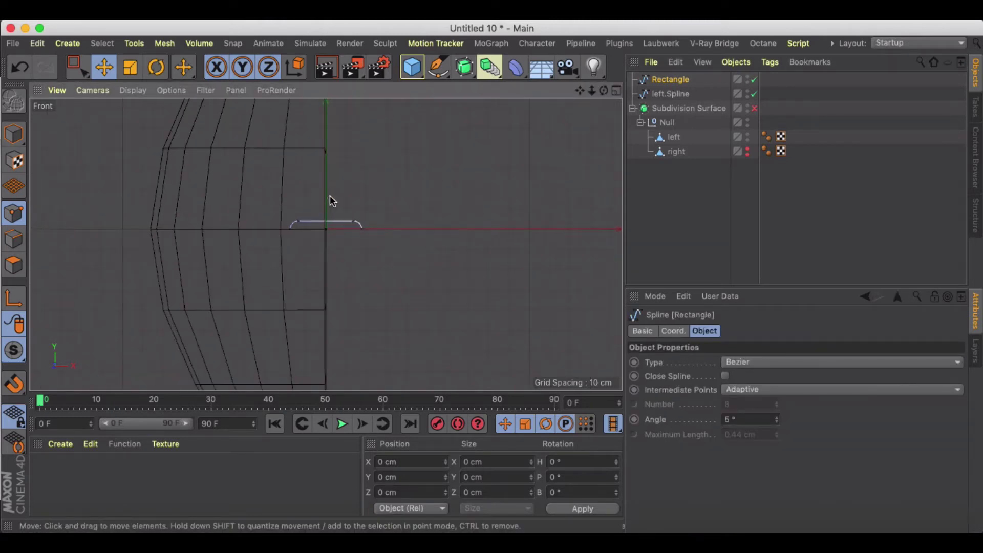
pyautogui.click(661, 93)
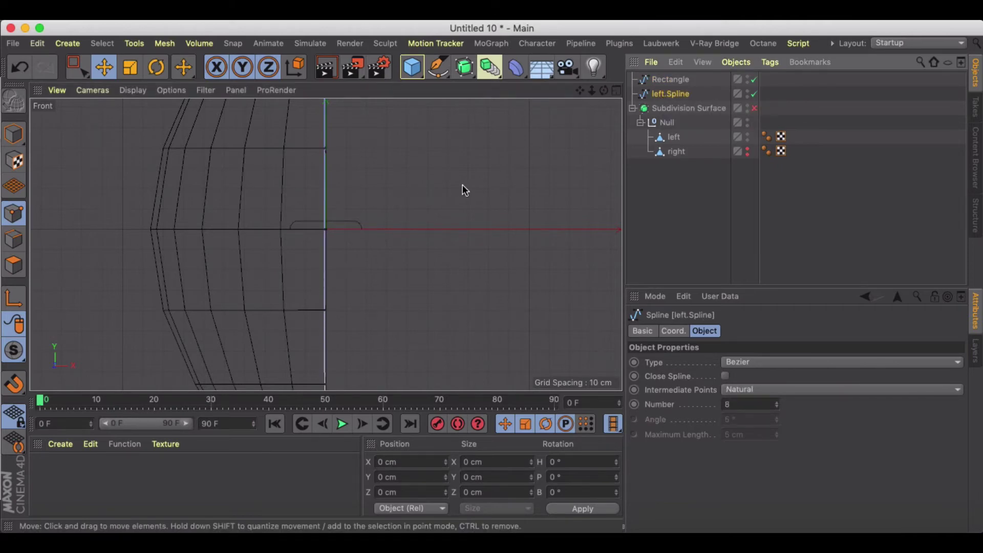
pyautogui.scroll(-3, 462, 185)
pyautogui.moveTo(463, 191)
pyautogui.keyDown('alt'); pyautogui.mouseDown()
pyautogui.moveTo(487, 193)
pyautogui.moveTo(469, 192)
pyautogui.mouseUp(); pyautogui.keyUp('alt')
pyautogui.click(671, 79)
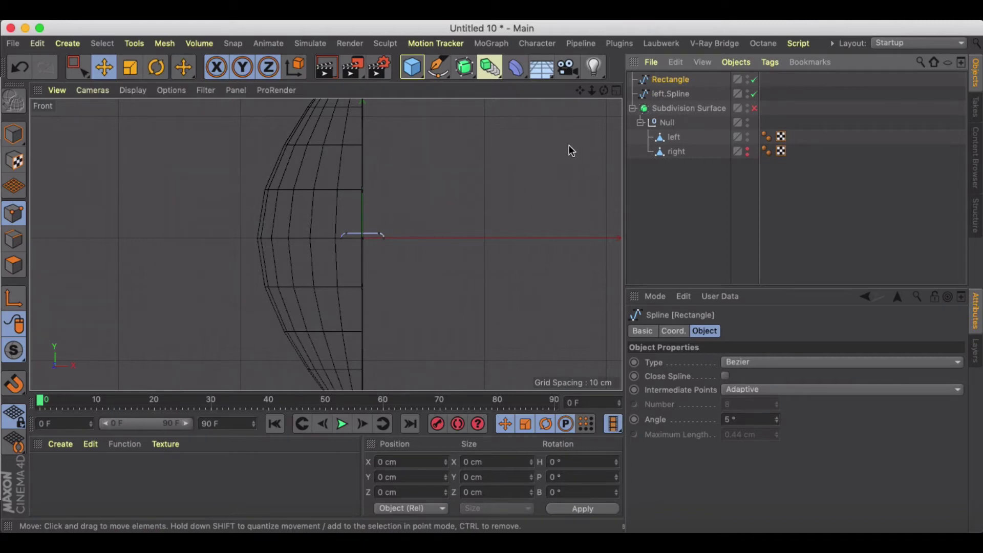
pyautogui.click(616, 90)
pyautogui.click(321, 91)
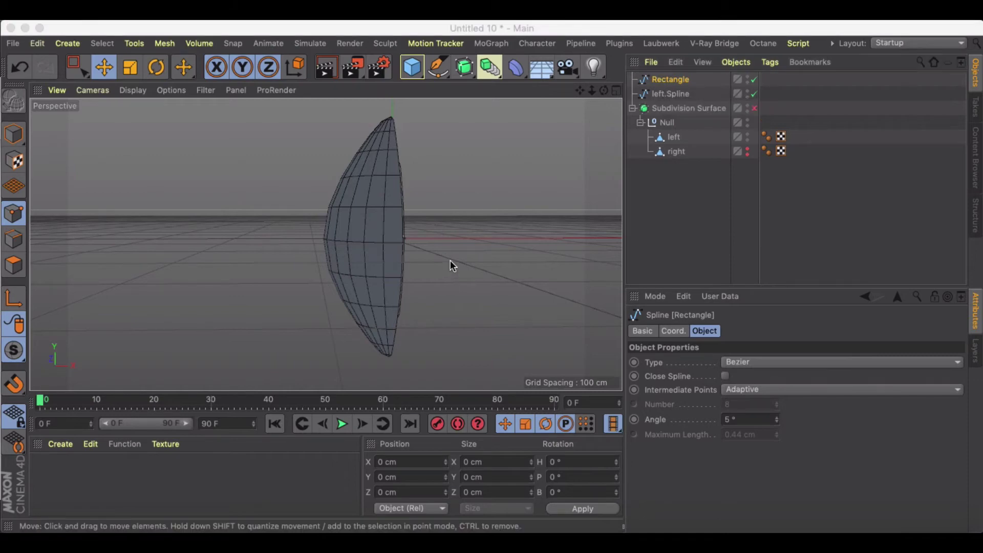
# Add a MoGraph Cloner, nest the Rectangle spline inside it, and select the Cloner
pyautogui.click(458, 239)
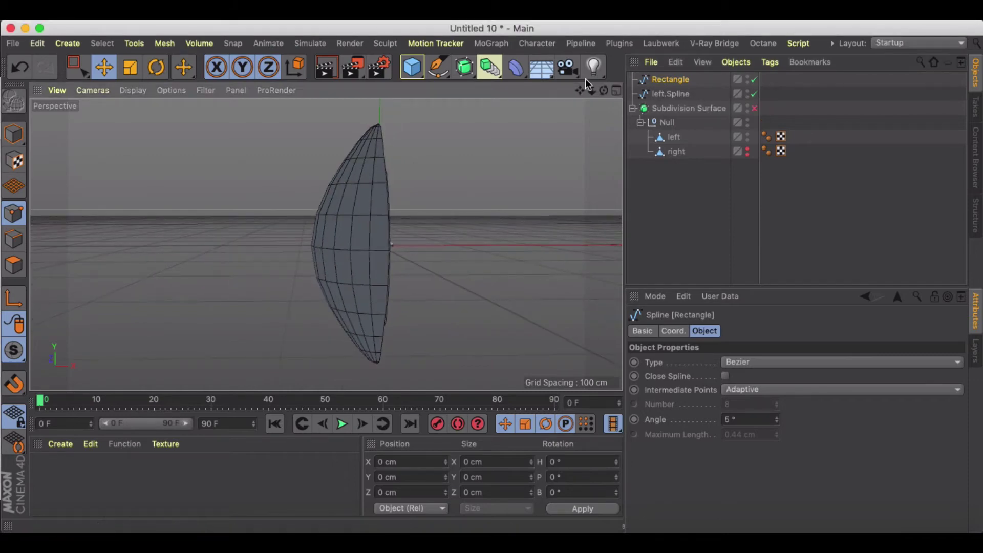
pyautogui.click(490, 43)
pyautogui.click(501, 206)
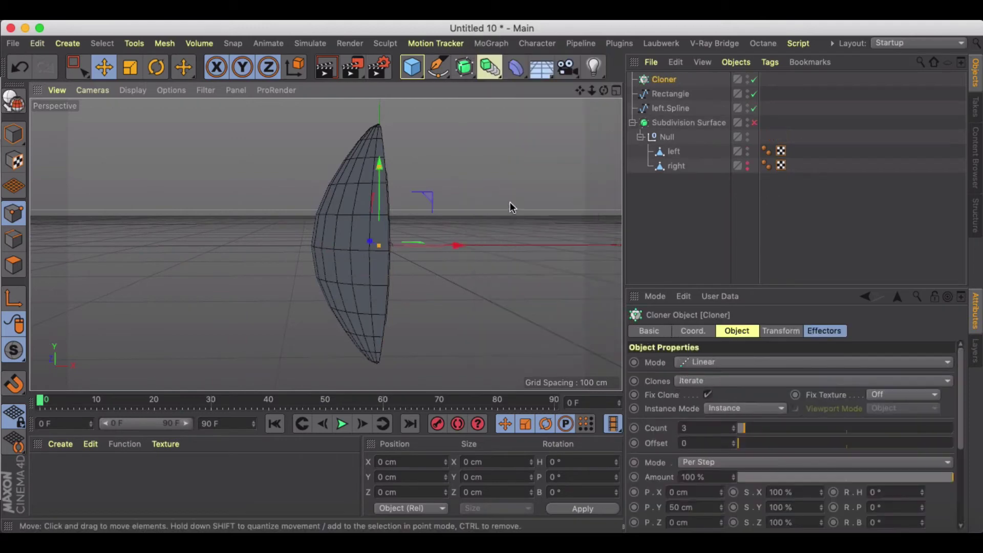
pyautogui.click(667, 94)
pyautogui.moveTo(666, 94); pyautogui.dragTo(664, 80)
pyautogui.keyDown('alt'); pyautogui.moveTo(466, 187); pyautogui.dragTo(337, 211); pyautogui.keyUp('alt')
pyautogui.click(668, 79)
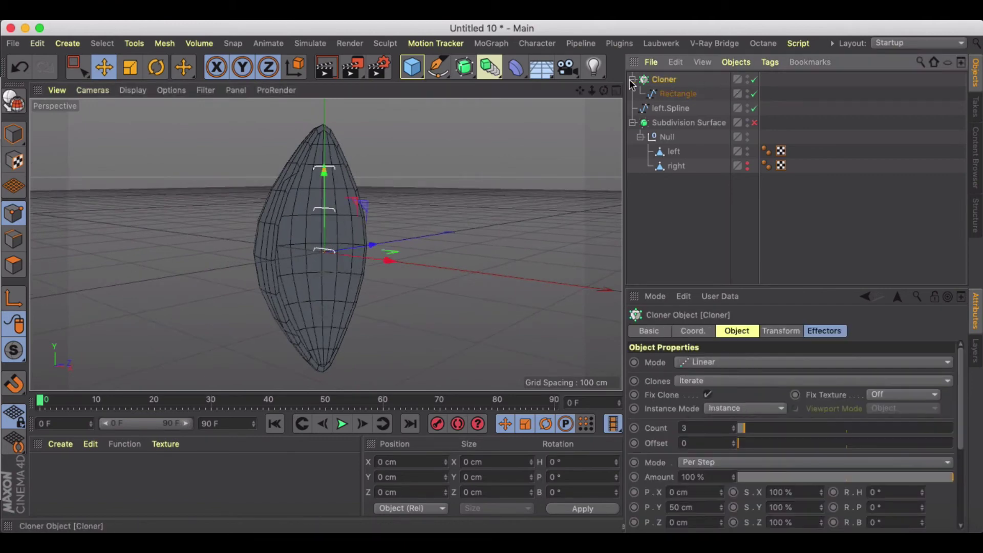
pyautogui.click(490, 43)
# Add a MoGraph Spline effector to the scene
pyautogui.moveTo(618, 66)
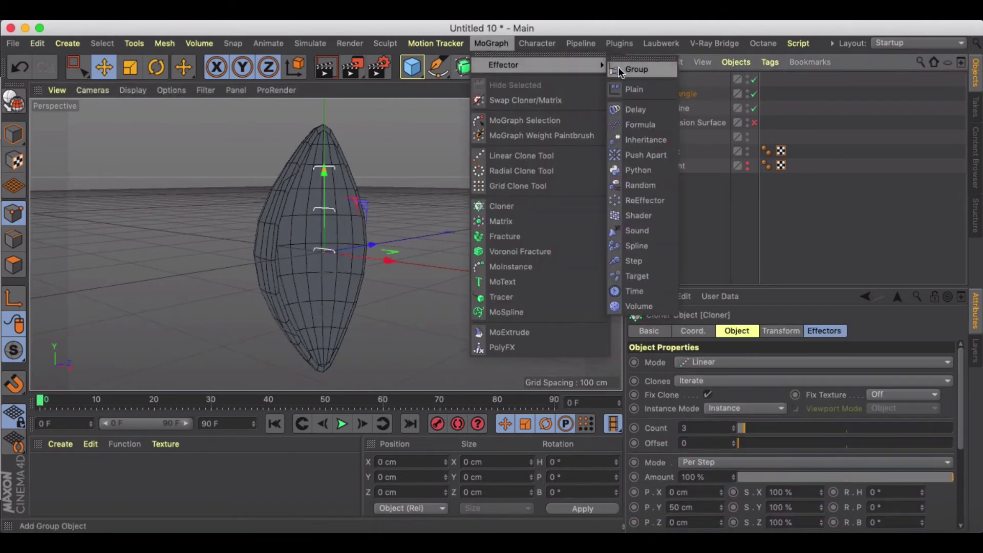
pyautogui.click(638, 244)
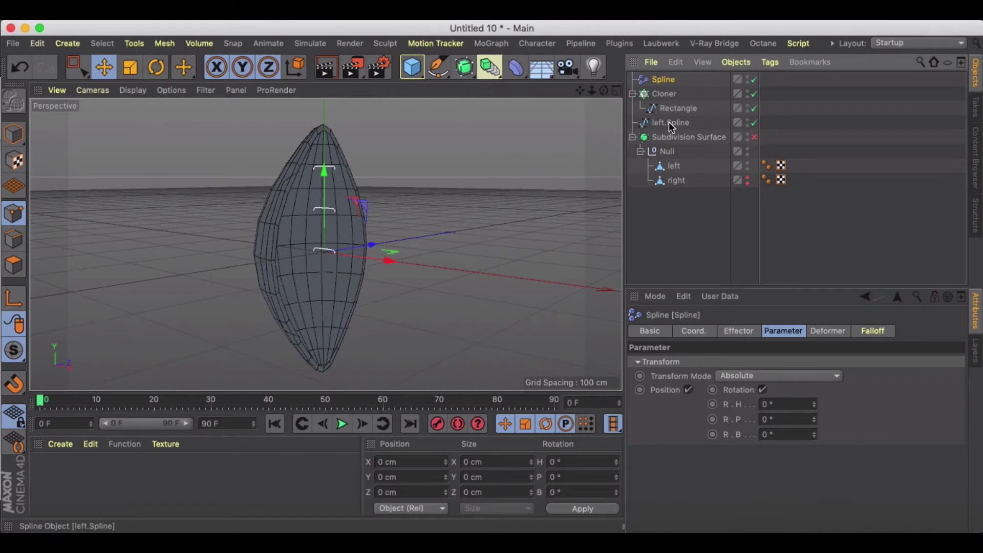
pyautogui.click(747, 332)
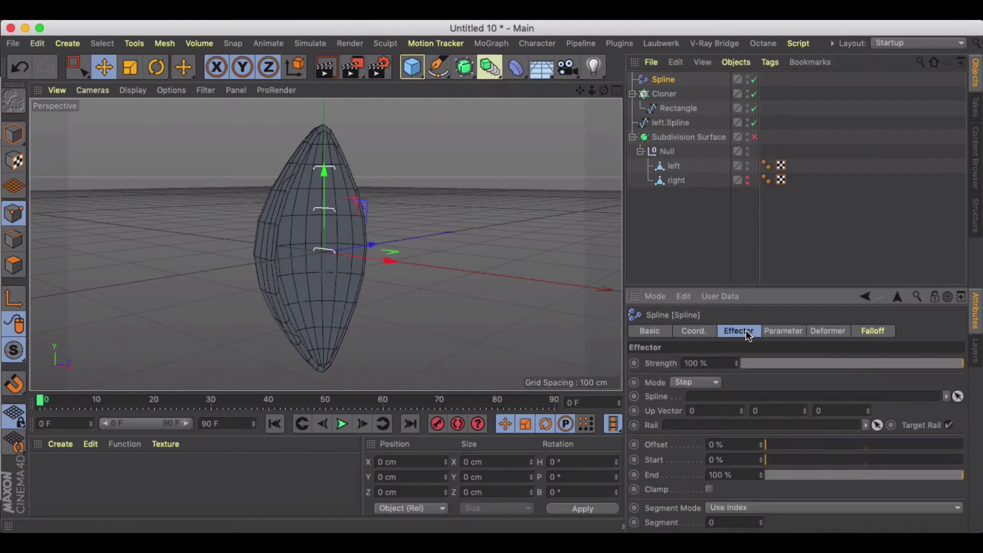
# Rename left.Spline to GripSpine
pyautogui.click(664, 123)
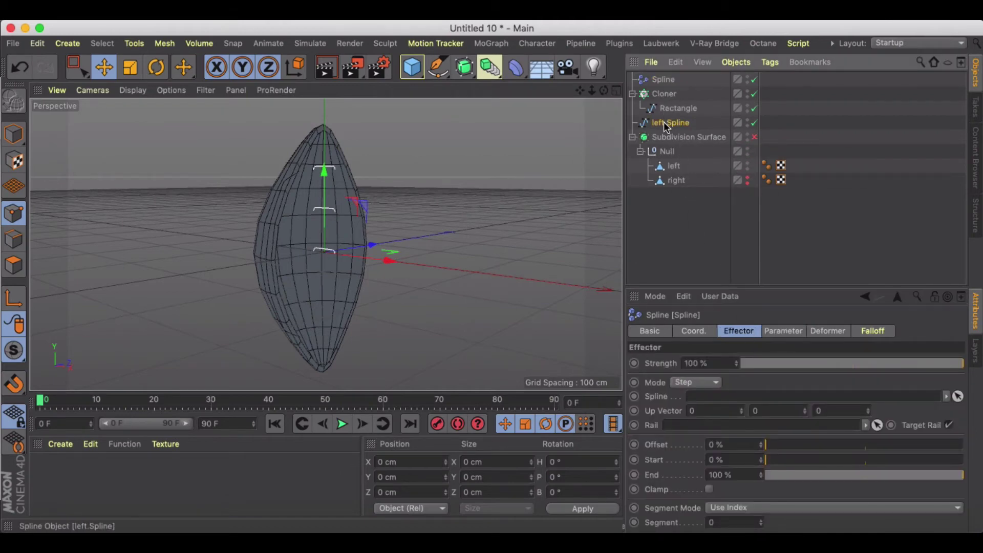
pyautogui.click(643, 331)
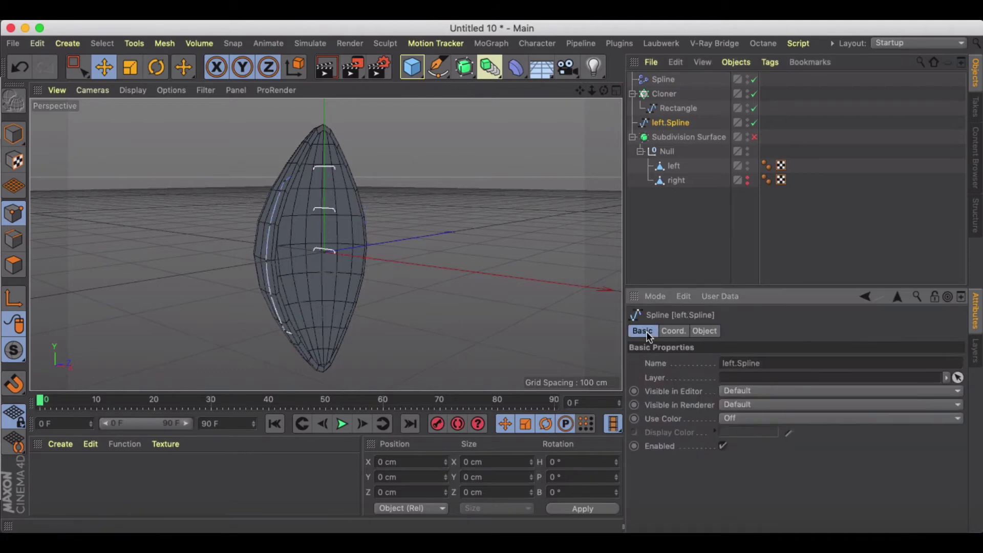
pyautogui.doubleClick(755, 365)
pyautogui.write('GripSpine')
pyautogui.press('Return')
# Link GripSpine into the Spline effector's Spline field
pyautogui.click(661, 80)
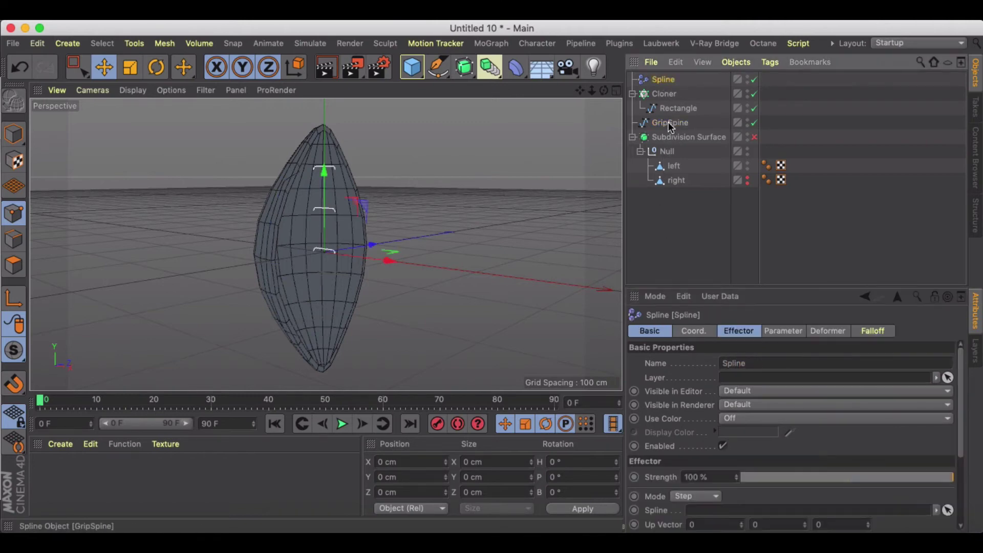
pyautogui.click(738, 330)
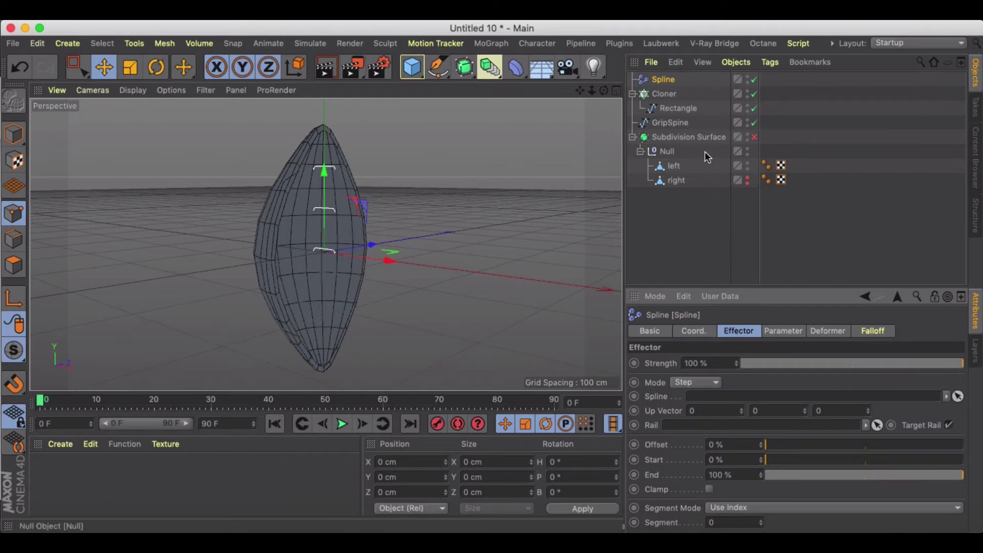
pyautogui.moveTo(670, 123); pyautogui.dragTo(729, 398)
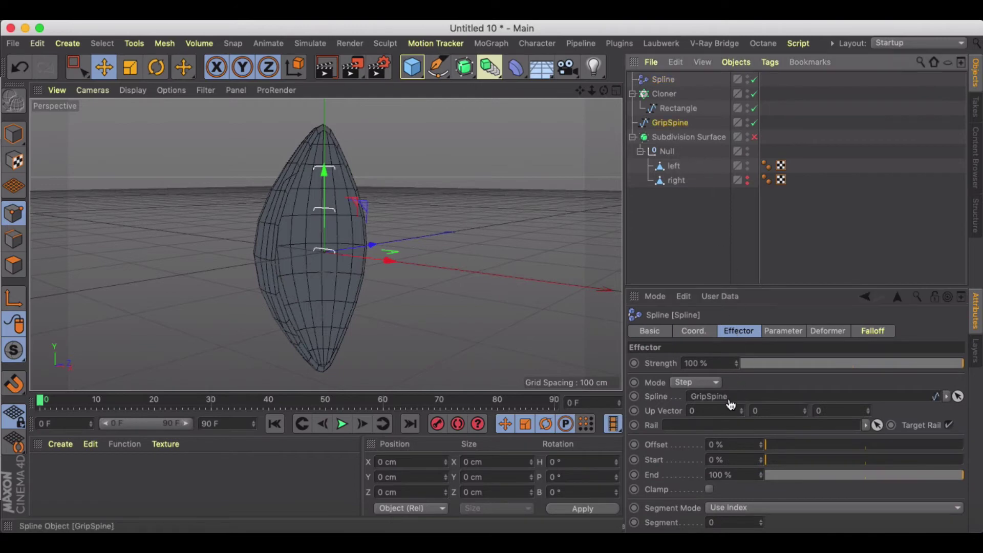
pyautogui.keyDown('alt'); pyautogui.moveTo(389, 214); pyautogui.dragTo(566, 214); pyautogui.keyUp('alt')
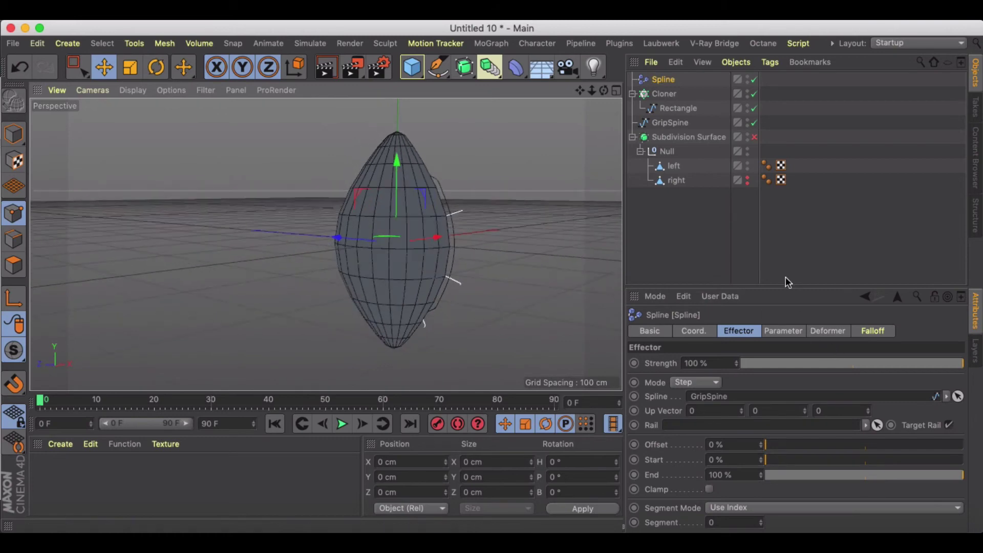
# Set the Spline effector's R.B rotation to -90° so the brackets flip the right way
pyautogui.click(783, 330)
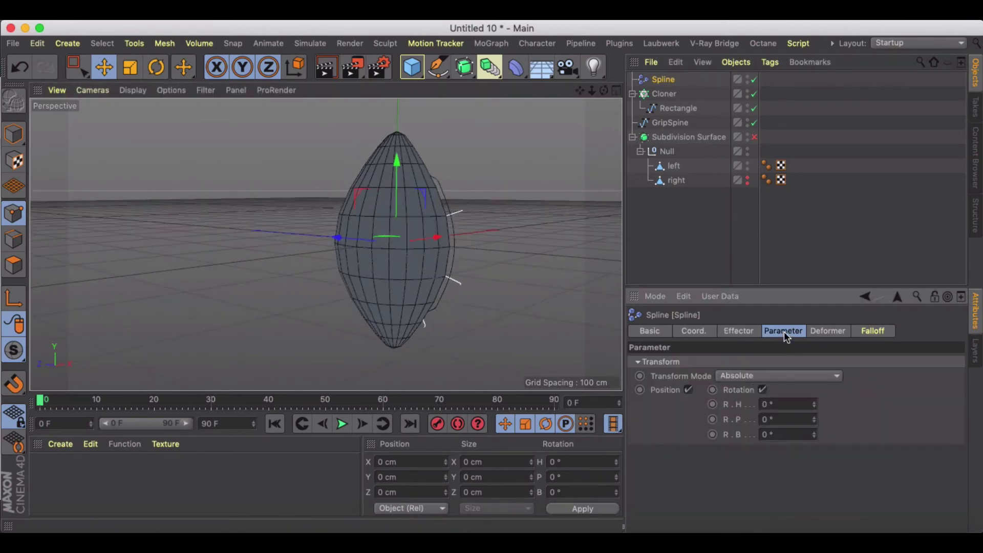
pyautogui.click(783, 434)
pyautogui.write('90')
pyautogui.press('Return')
pyautogui.keyDown('alt'); pyautogui.moveTo(485, 310); pyautogui.dragTo(479, 248); pyautogui.keyUp('alt')
pyautogui.scroll(3, 479, 248)
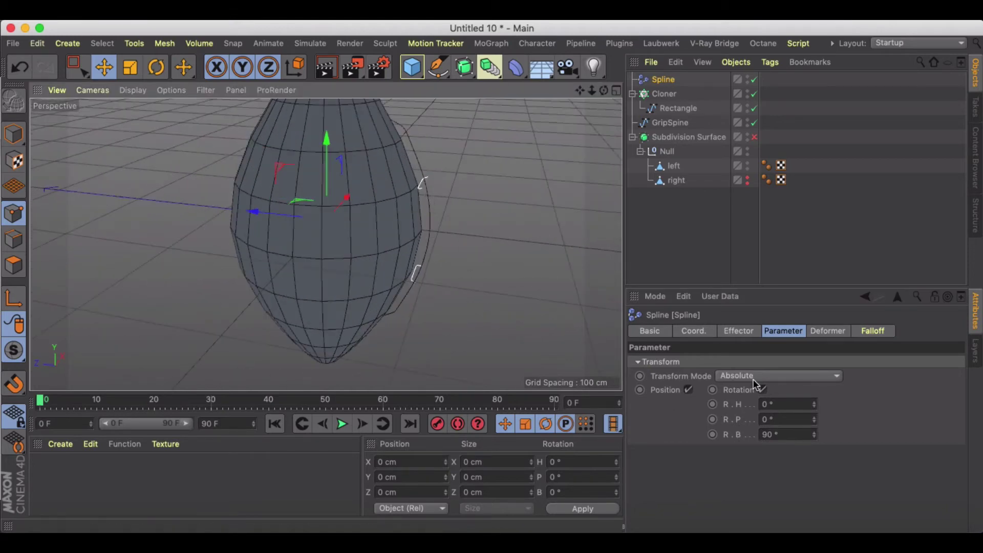
pyautogui.doubleClick(791, 434)
pyautogui.write('-90')
pyautogui.press('Return')
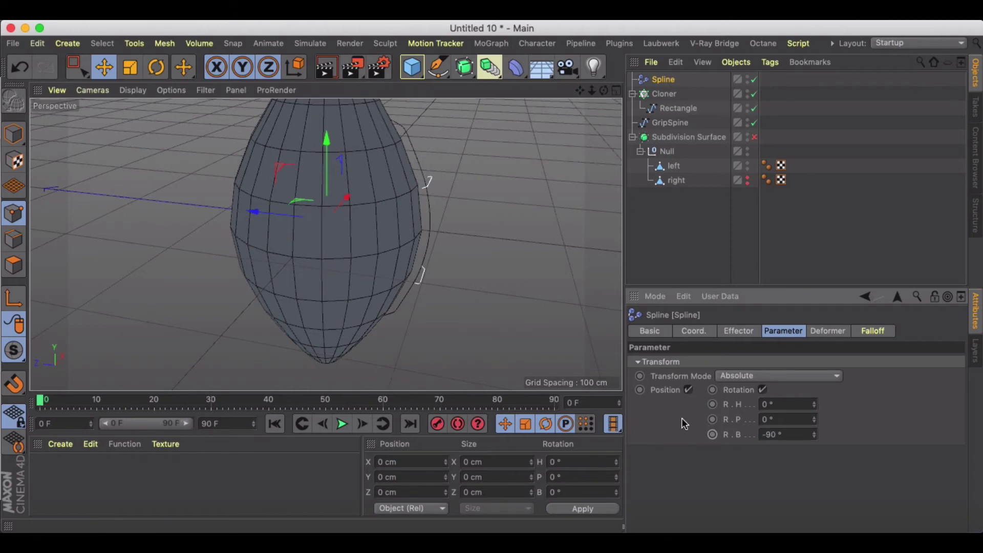
# Raise the Cloner count to 9 and increase the clone offset along the seam
pyautogui.click(664, 94)
pyautogui.click(736, 331)
pyautogui.moveTo(736, 428); pyautogui.dragTo(736, 429)
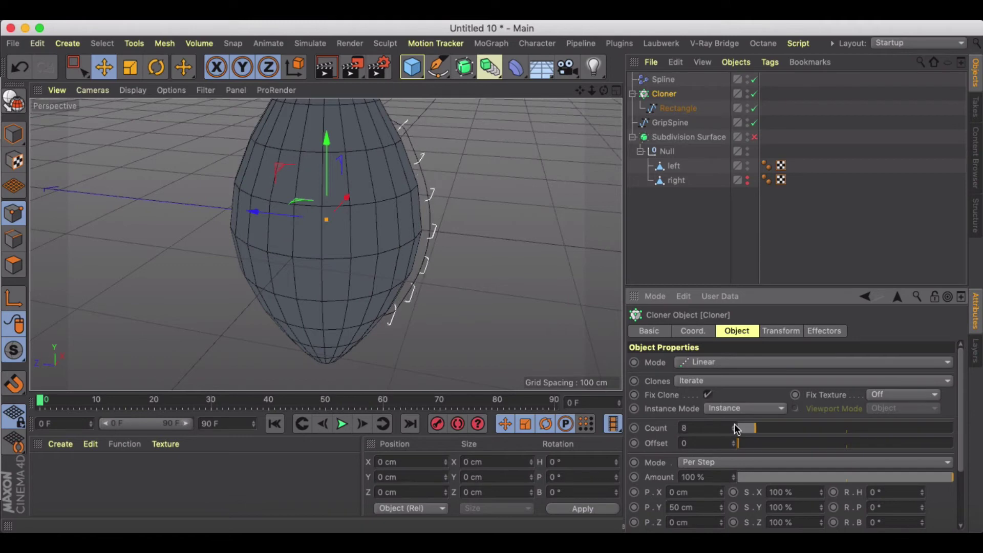
pyautogui.keyDown('alt'); pyautogui.moveTo(483, 233); pyautogui.dragTo(208, 250); pyautogui.keyUp('alt')
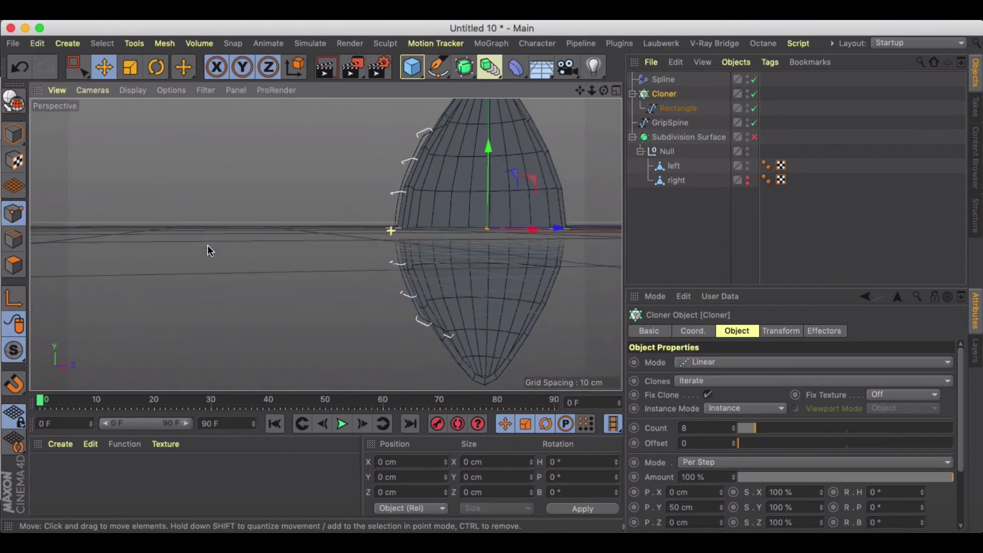
pyautogui.keyDown('alt'); pyautogui.moveTo(285, 208); pyautogui.dragTo(335, 213); pyautogui.keyUp('alt')
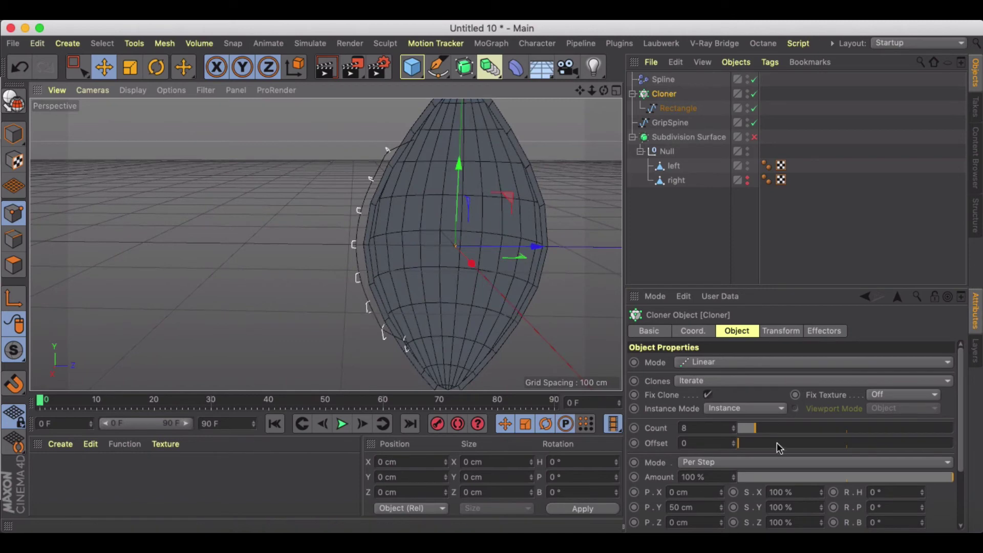
pyautogui.click(736, 444)
pyautogui.moveTo(736, 444); pyautogui.dragTo(738, 450)
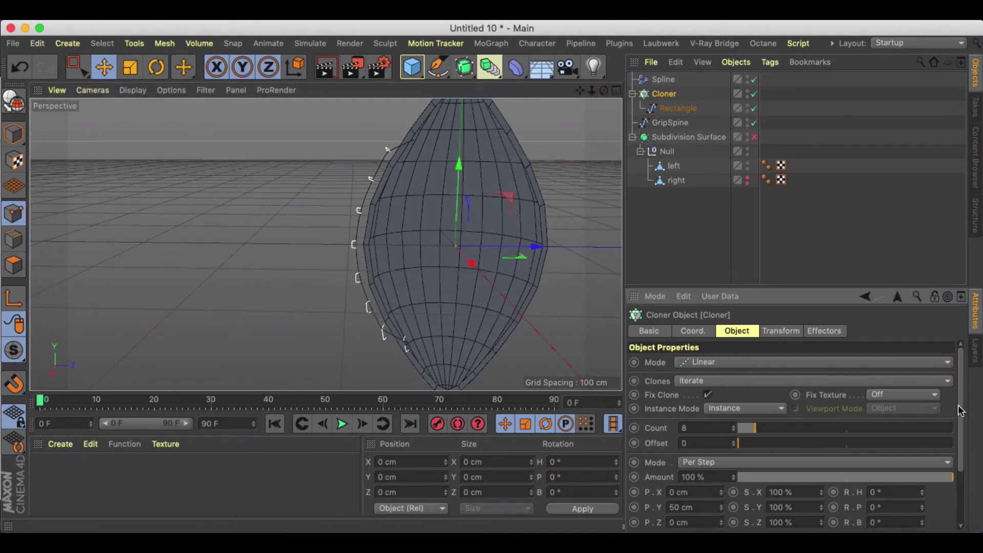
pyautogui.moveTo(963, 411); pyautogui.dragTo(952, 437)
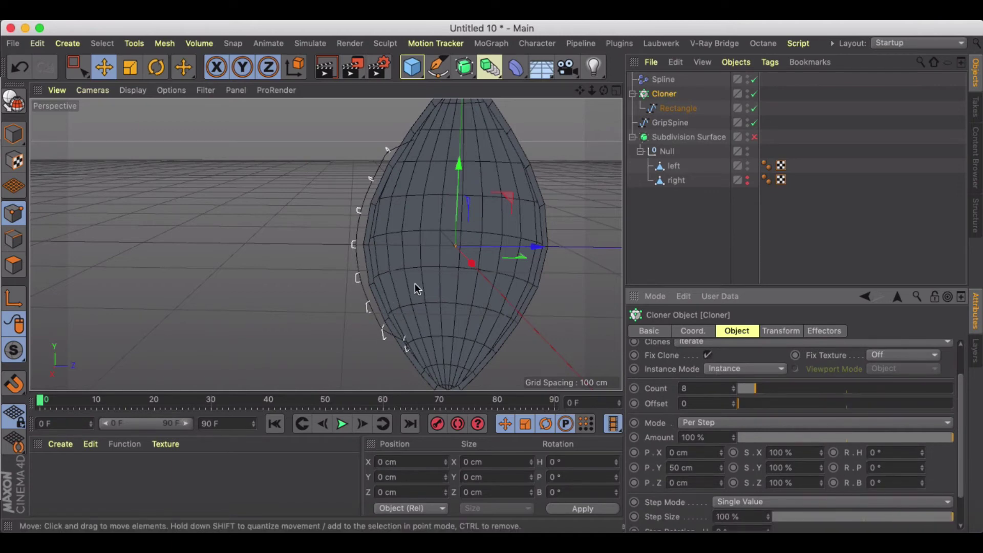
pyautogui.click(733, 386)
pyautogui.moveTo(548, 310)
pyautogui.keyDown('alt'); pyautogui.mouseDown()
pyautogui.moveTo(508, 302)
pyautogui.moveTo(582, 303)
pyautogui.moveTo(538, 267)
pyautogui.moveTo(315, 259)
pyautogui.moveTo(317, 268)
pyautogui.moveTo(321, 260)
pyautogui.mouseUp(); pyautogui.keyUp('alt')
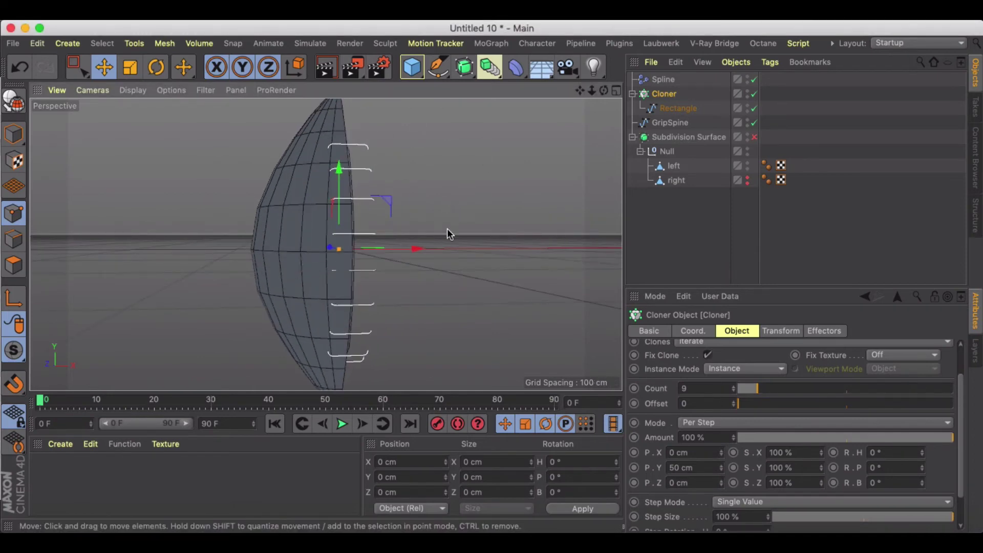
pyautogui.keyDown('alt'); pyautogui.moveTo(420, 232); pyautogui.dragTo(520, 247); pyautogui.keyUp('alt')
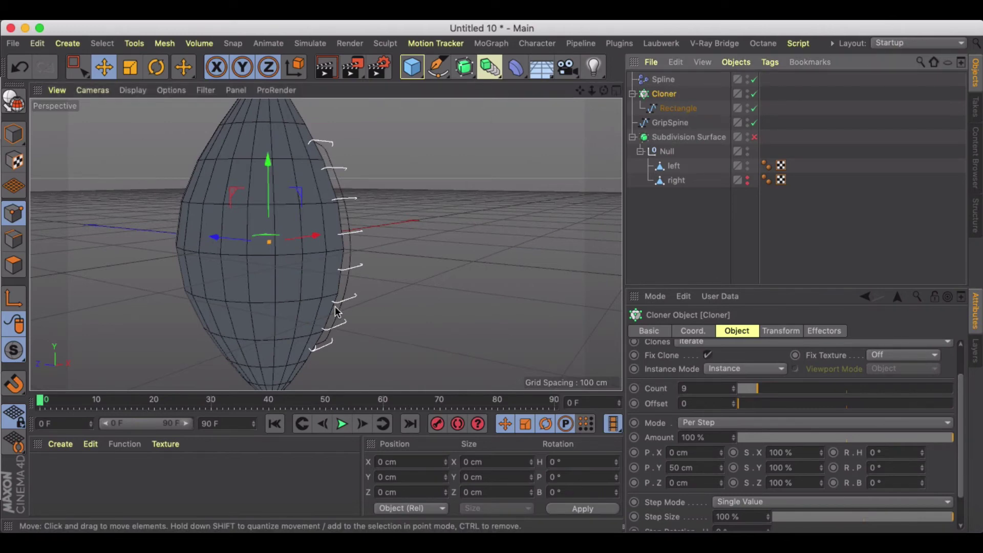
# Make the Cloner editable and connect all its rectangles into a single spline
pyautogui.press('c')
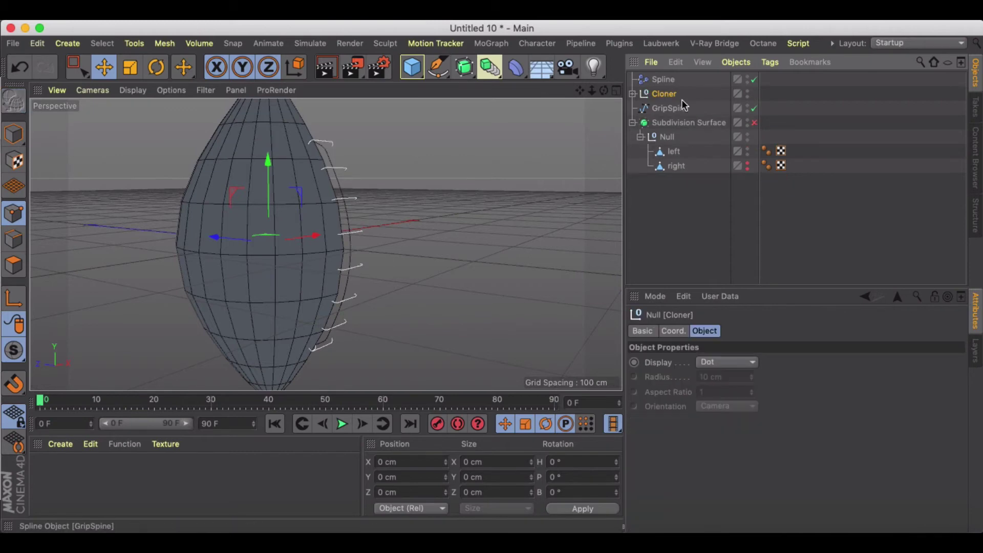
pyautogui.rightClick(671, 97)
pyautogui.click(711, 346)
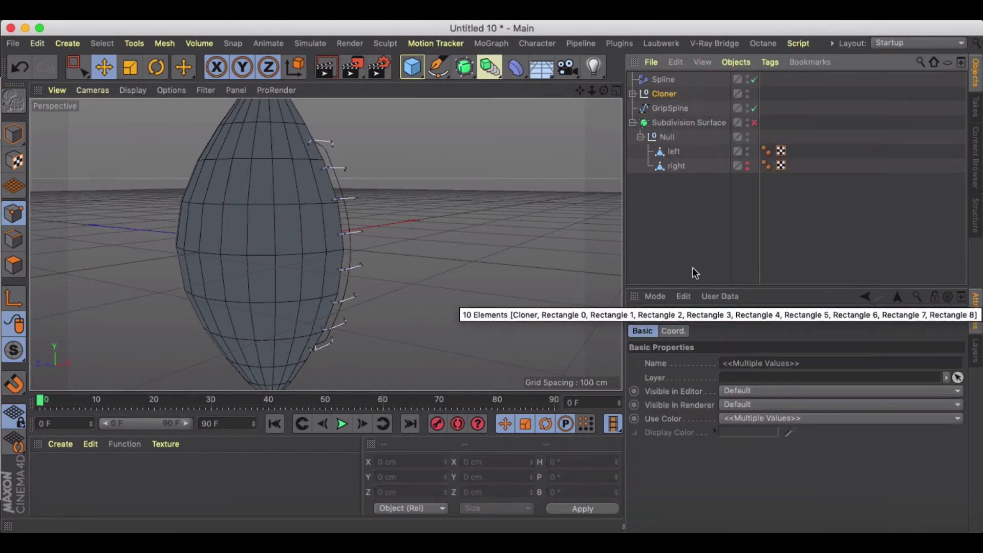
pyautogui.rightClick(666, 94)
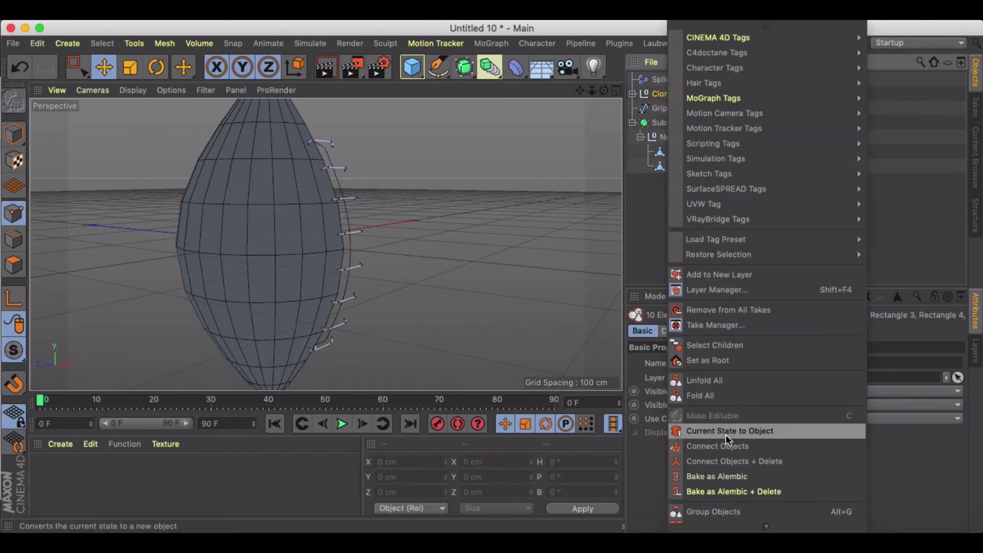
pyautogui.click(726, 461)
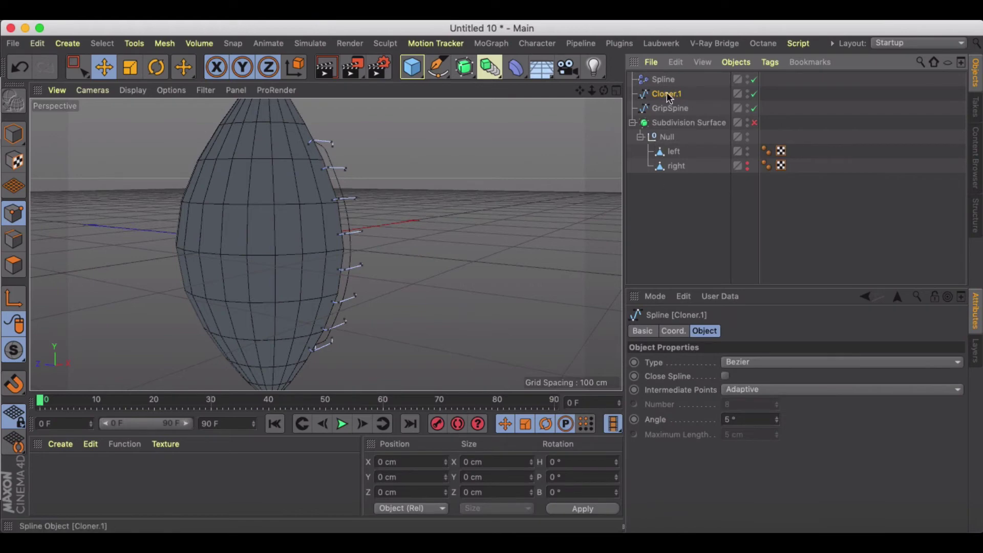
# Rename the merged spline Cloner.1 to 'grips'
pyautogui.click(643, 331)
pyautogui.doubleClick(741, 363)
pyautogui.write('grips')
pyautogui.press('Return')
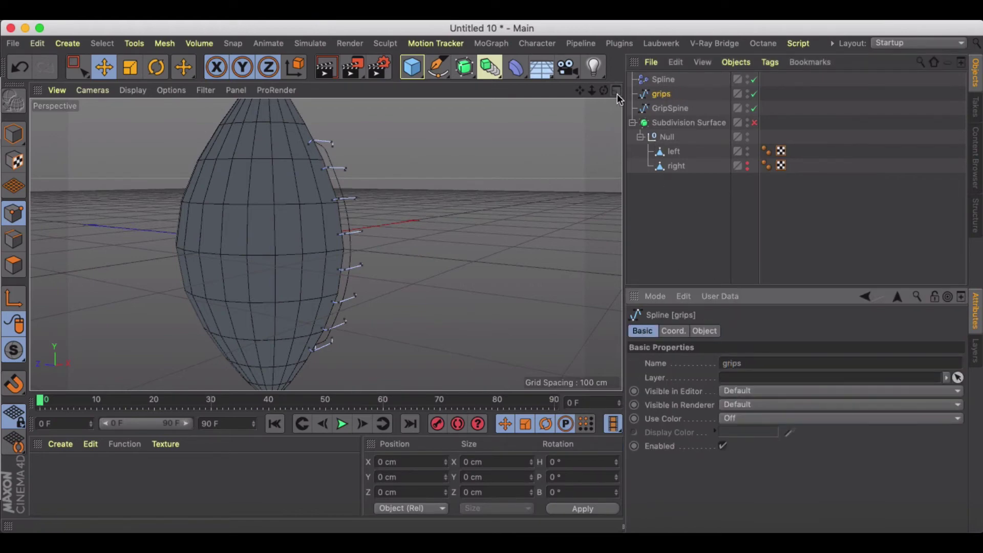
# Add a Rectangle spline, nudge it along Z, and size it 25 cm wide by 12 cm high
pyautogui.moveTo(437, 67); pyautogui.dragTo(591, 188)
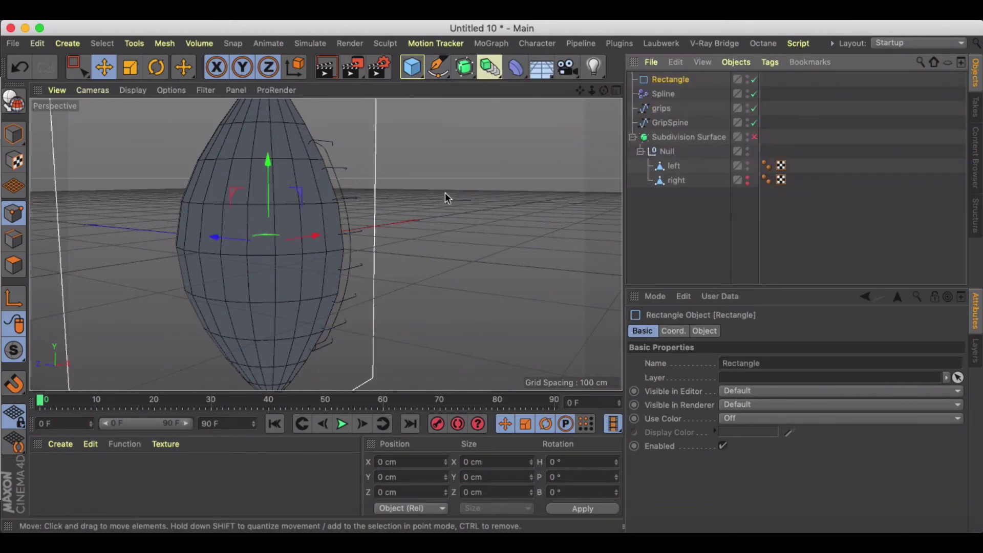
pyautogui.press('e')
pyautogui.moveTo(223, 238); pyautogui.dragTo(606, 281)
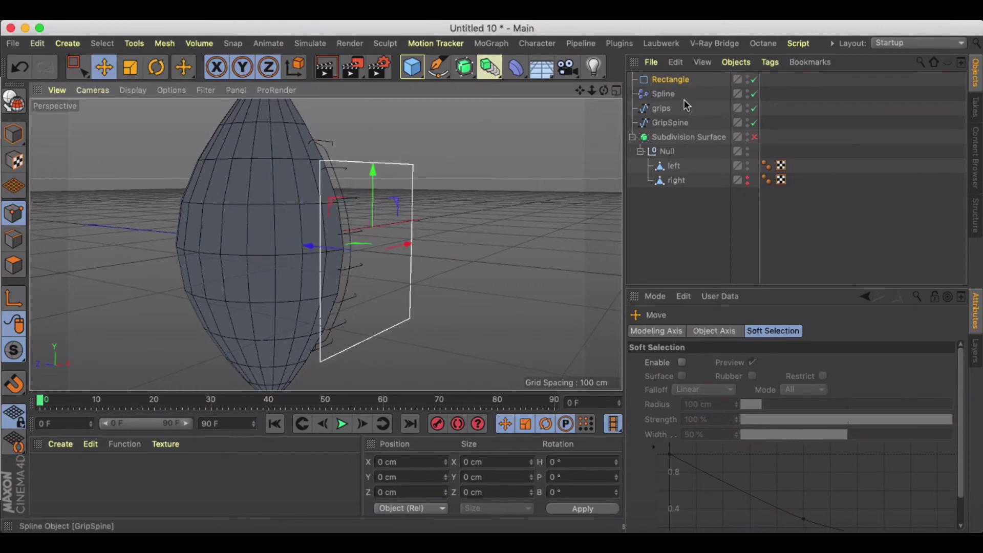
pyautogui.click(668, 79)
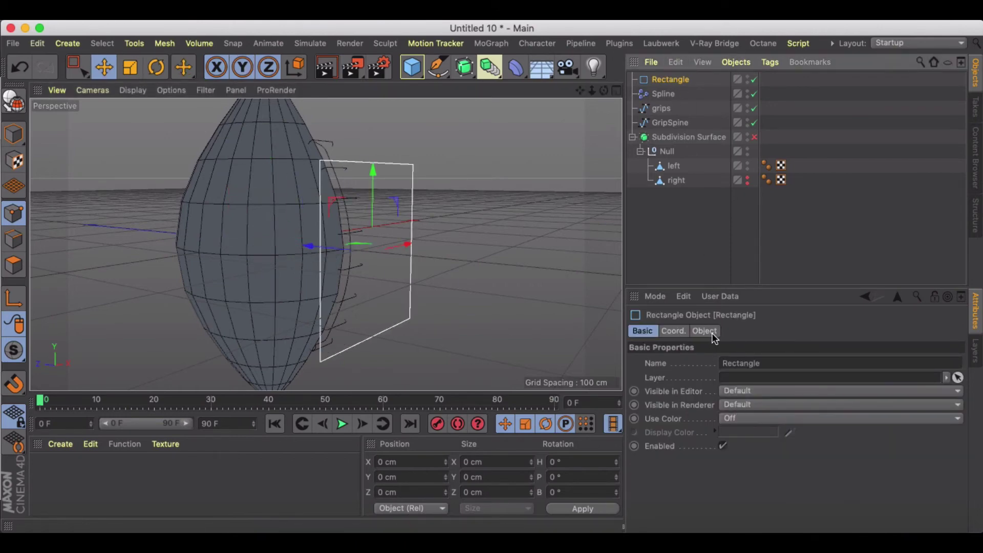
pyautogui.click(705, 331)
pyautogui.click(770, 378)
pyautogui.write('12')
pyautogui.press('Return')
pyautogui.moveTo(751, 363); pyautogui.dragTo(684, 363)
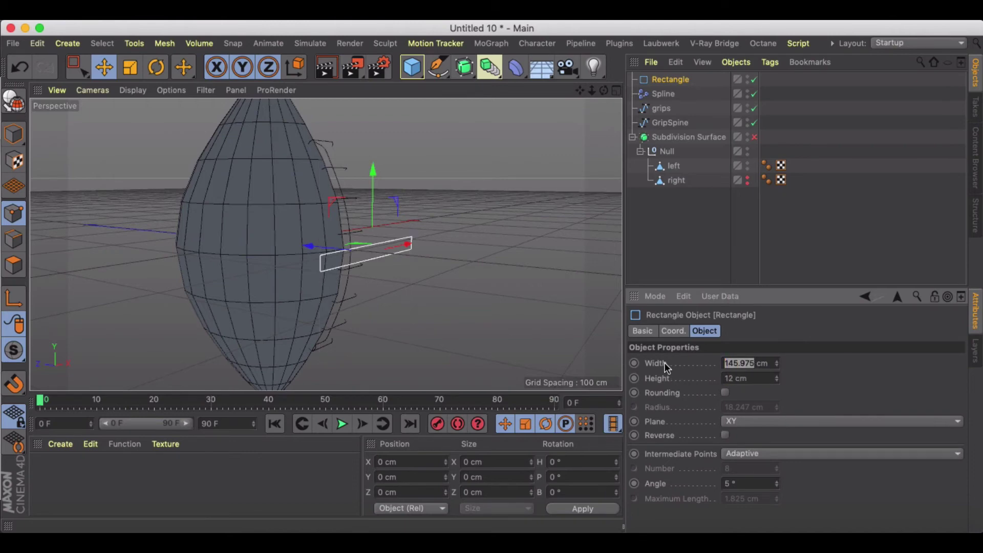
pyautogui.write('25')
pyautogui.press('Return')
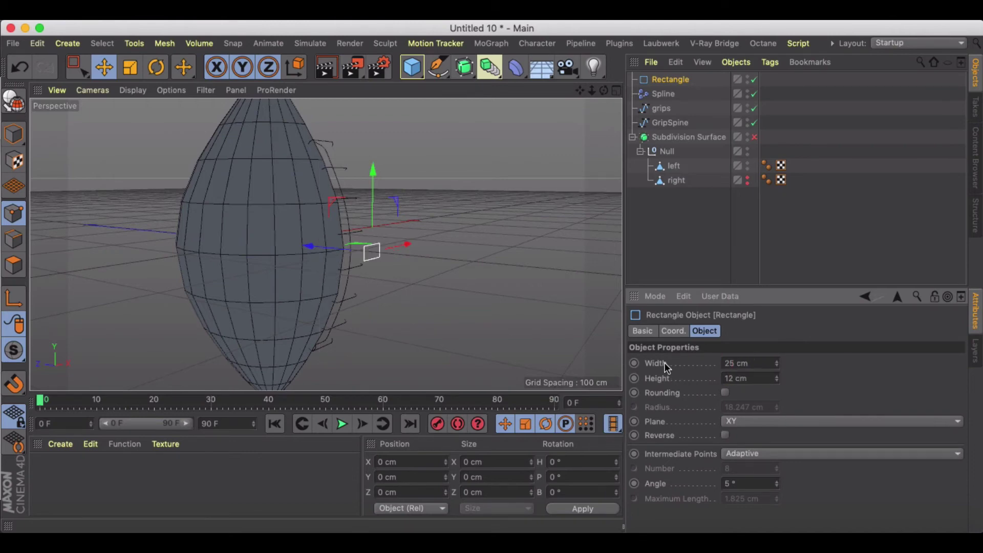
# Move grips above Spline in the Object Manager hierarchy
pyautogui.keyDown('alt'); pyautogui.moveTo(389, 246); pyautogui.dragTo(345, 248); pyautogui.keyUp('alt')
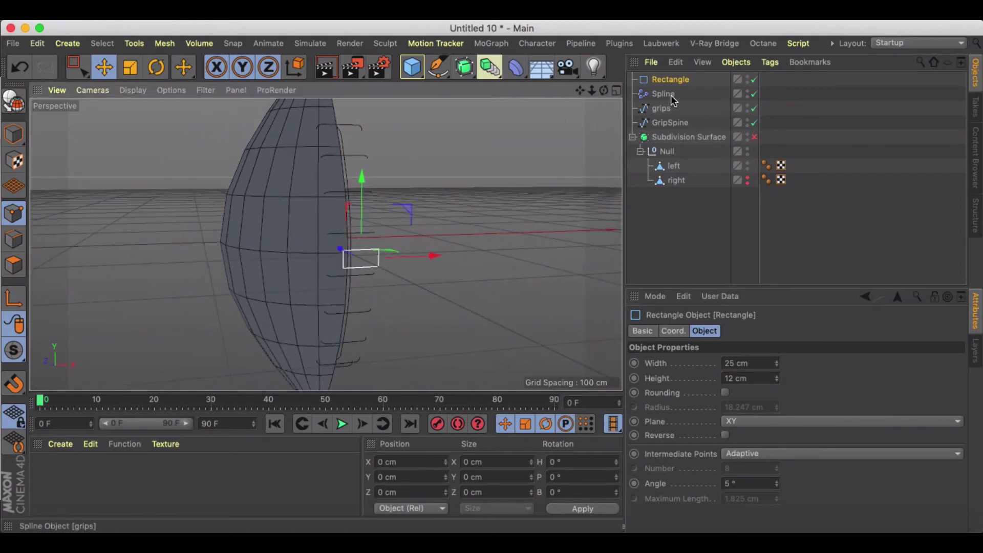
pyautogui.moveTo(661, 108); pyautogui.dragTo(645, 88)
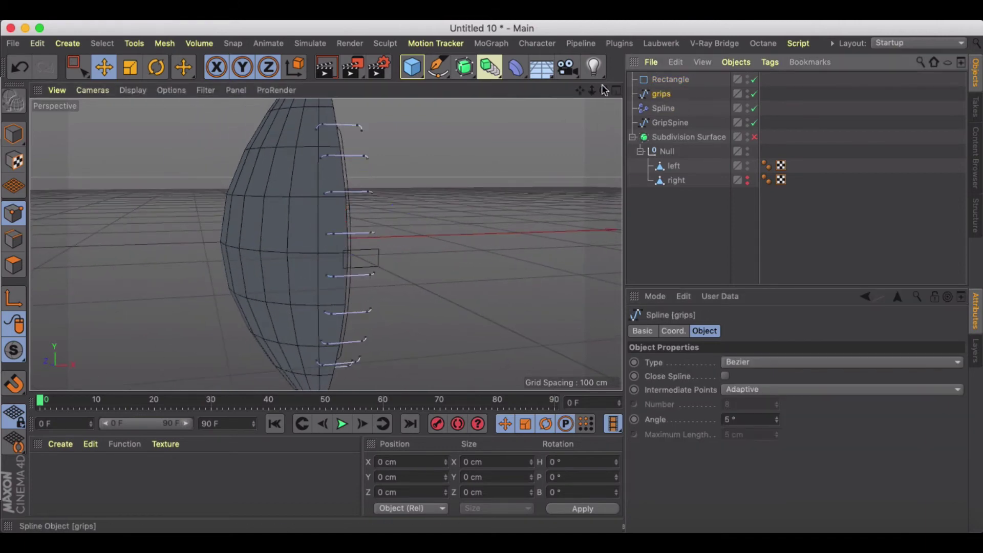
pyautogui.click(462, 69)
# Add a Sweep containing the Rectangle profile and the grips spline
pyautogui.click(528, 131)
pyautogui.click(665, 94)
pyautogui.keyDown('shift'); pyautogui.click(665, 110); pyautogui.keyUp('shift')
pyautogui.moveTo(665, 109); pyautogui.dragTo(665, 80)
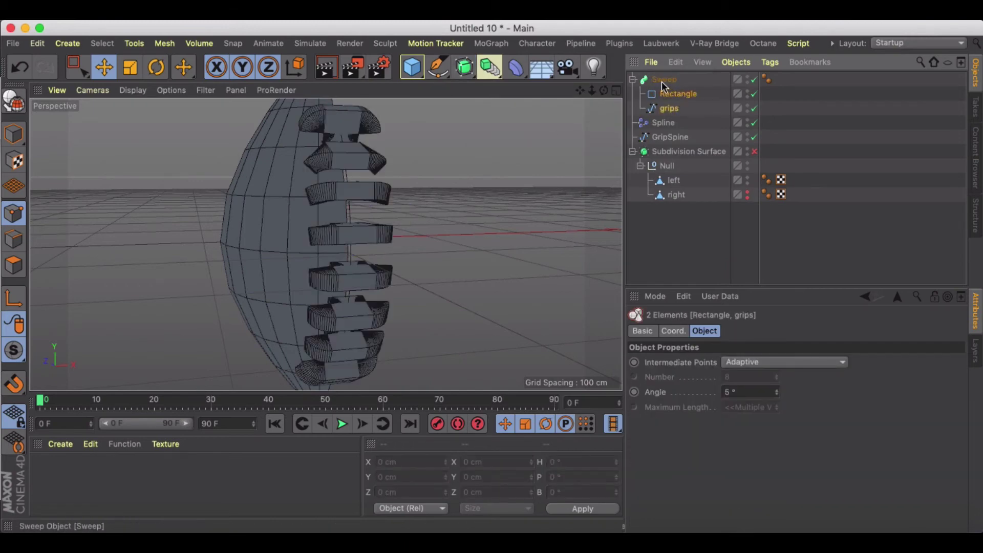
pyautogui.click(665, 79)
pyautogui.keyDown('alt'); pyautogui.moveTo(445, 182); pyautogui.dragTo(514, 211); pyautogui.keyUp('alt')
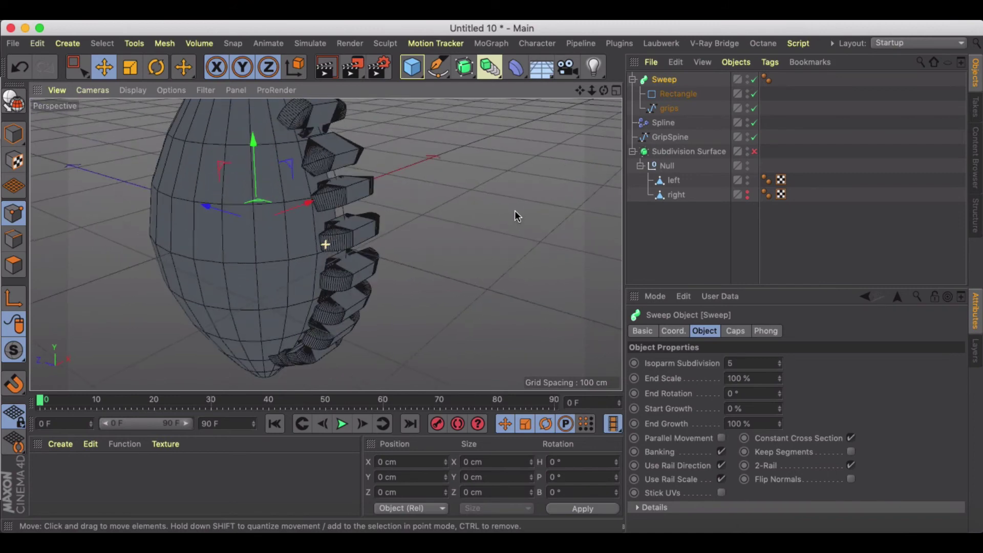
# Try scaling the Rectangle profile down, then undo the scaling
pyautogui.click(671, 94)
pyautogui.press('t')
pyautogui.moveTo(476, 180); pyautogui.dragTo(346, 218)
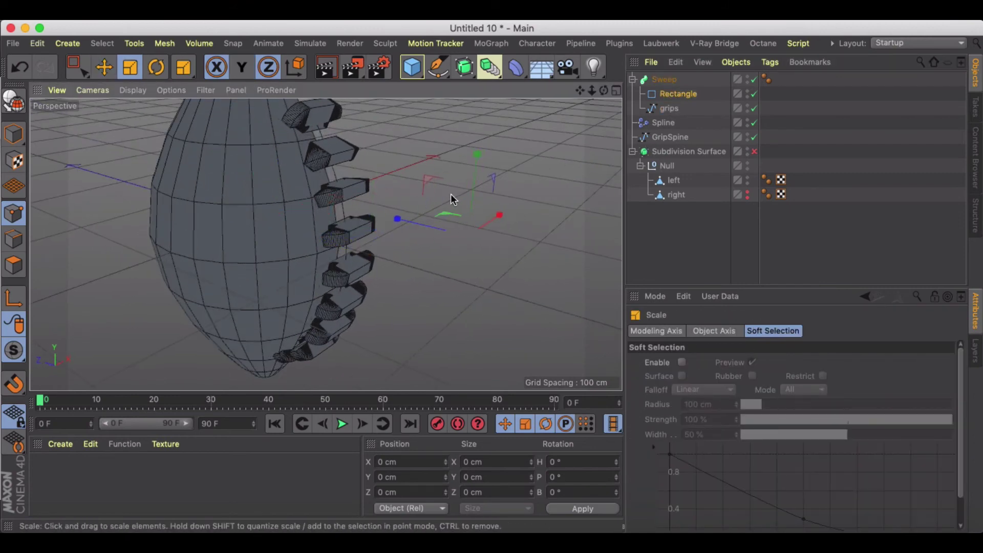
pyautogui.press('super+z')
pyautogui.keyDown('alt'); pyautogui.moveTo(451, 201); pyautogui.dragTo(487, 152); pyautogui.keyUp('alt')
# Inspect the grips from a closer side view and adjust the Spline effector's Start
pyautogui.click(666, 80)
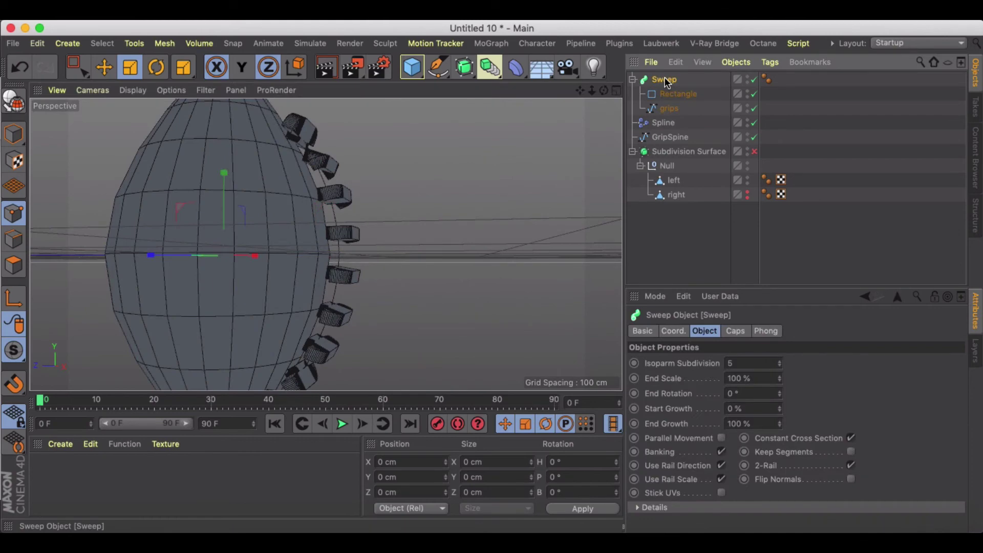
pyautogui.click(677, 93)
pyautogui.scroll(3, 430, 210)
pyautogui.keyDown('alt'); pyautogui.moveTo(367, 217); pyautogui.dragTo(383, 241); pyautogui.keyUp('alt')
pyautogui.scroll(-3, 383, 240)
pyautogui.click(660, 122)
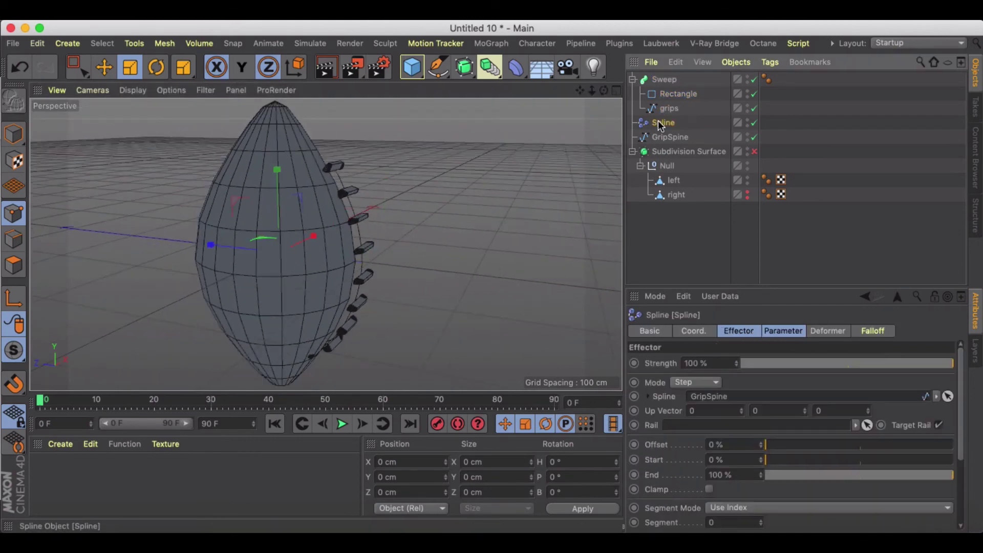
pyautogui.moveTo(766, 459)
pyautogui.mouseDown()
pyautogui.moveTo(791, 460)
pyautogui.moveTo(765, 460)
pyautogui.mouseUp()
# Undo the Start offset, Sweep, Rectangle profile, rename and merge, restoring the live Cloner
pyautogui.press('super+z')
pyautogui.press('super+z')
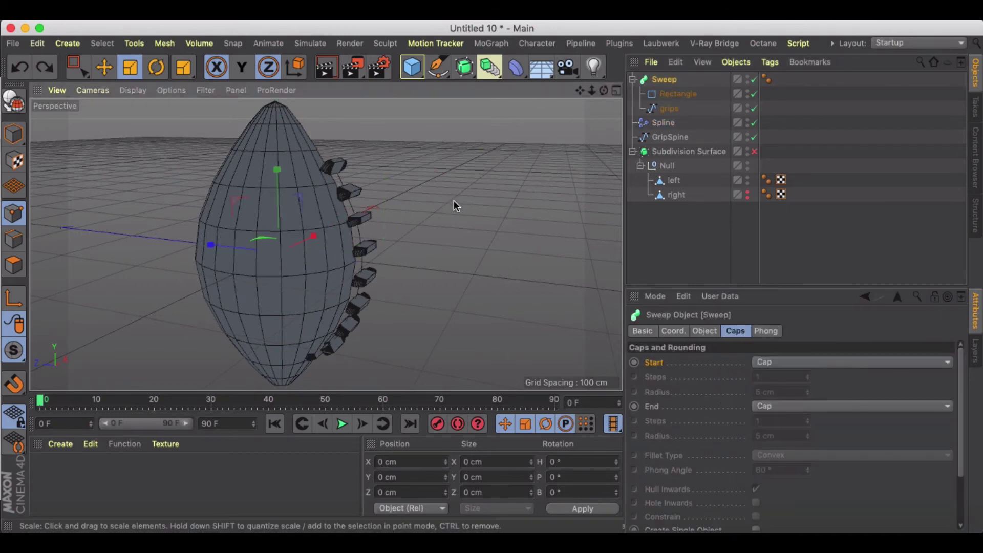
pyautogui.press('super+z')
pyautogui.press('super+z')
pyautogui.press('super+z')
pyautogui.press('super+z')
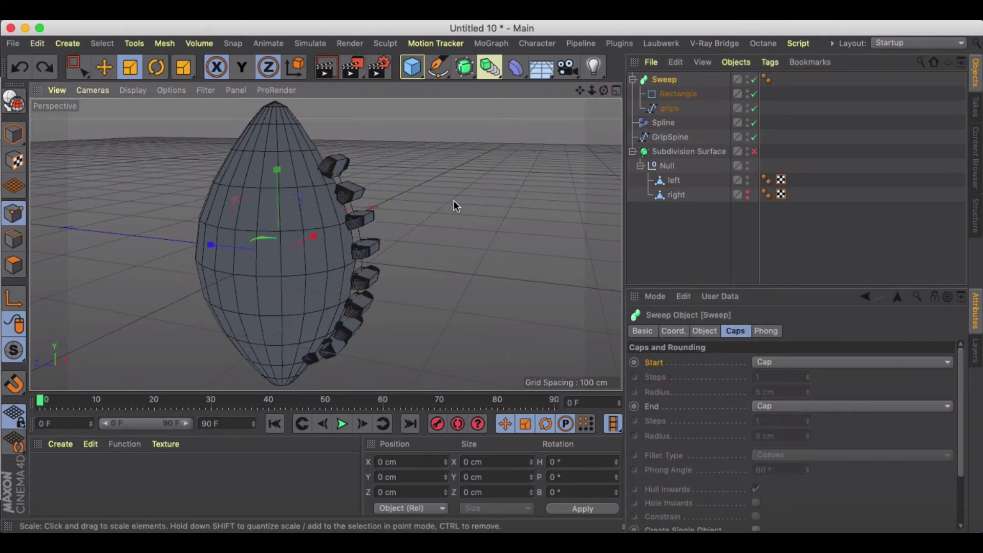
pyautogui.press('super+z')
pyautogui.press('super+z')
pyautogui.press('super+z')
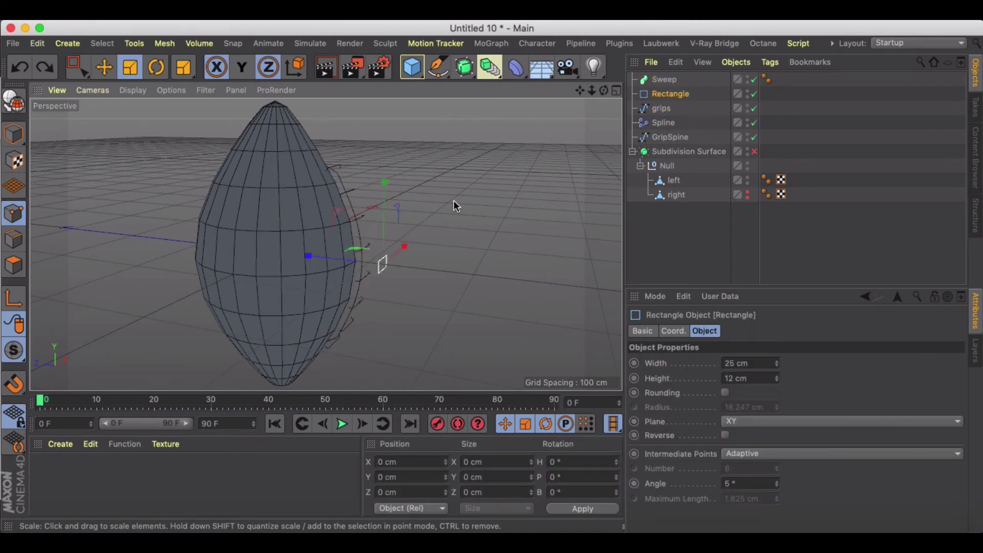
pyautogui.press('super+z')
pyautogui.press('super+z')
pyautogui.press('super+z')
pyautogui.press('super+z')
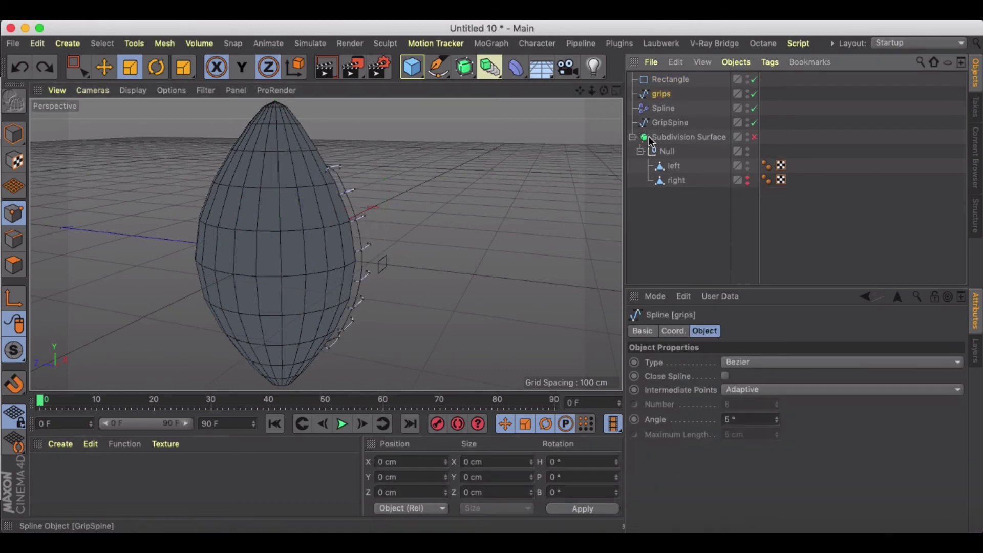
pyautogui.press('super+z')
pyautogui.press('super+z')
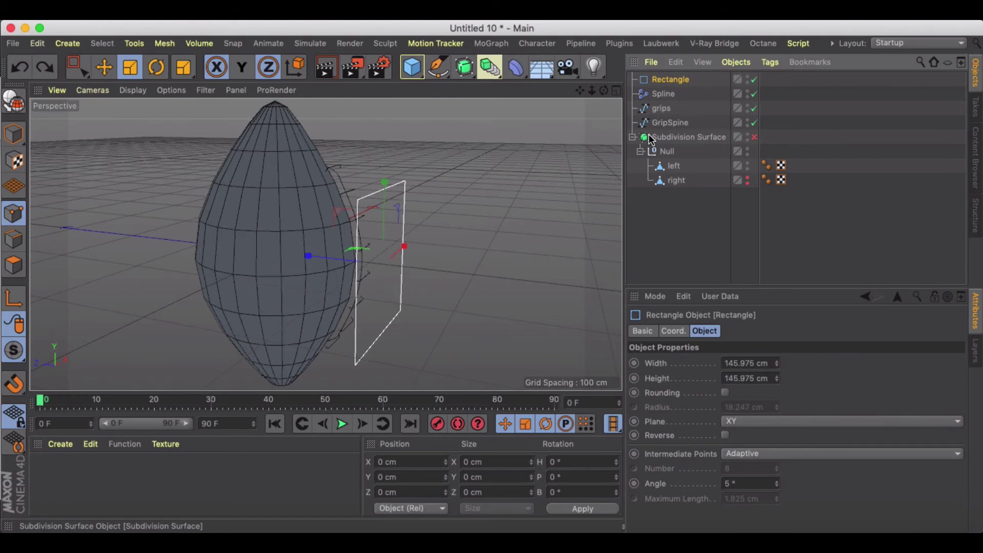
pyautogui.press('super+z')
pyautogui.press('super+z')
pyautogui.press('super+z')
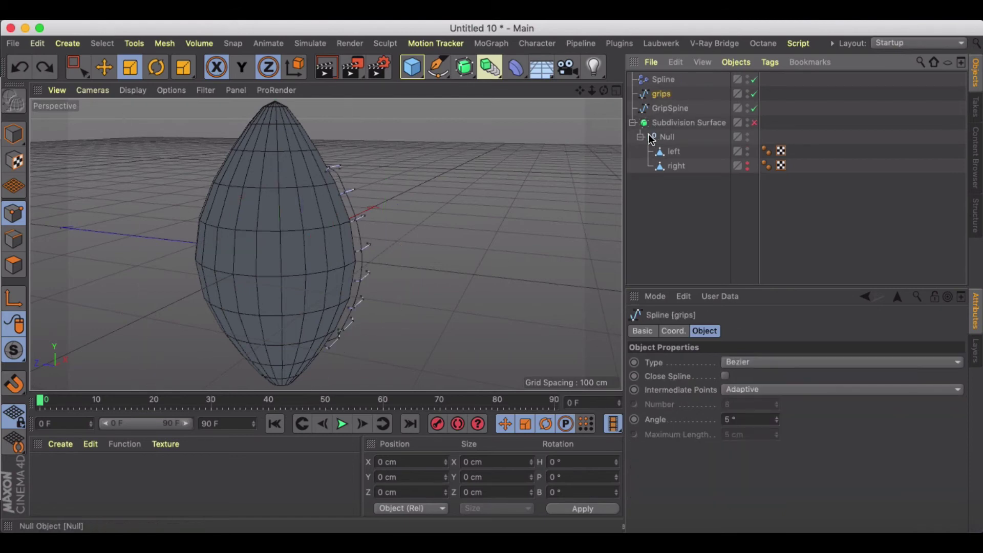
pyautogui.press('super+z')
pyautogui.press('super+z')
pyautogui.press('super+z')
pyautogui.press('super+z')
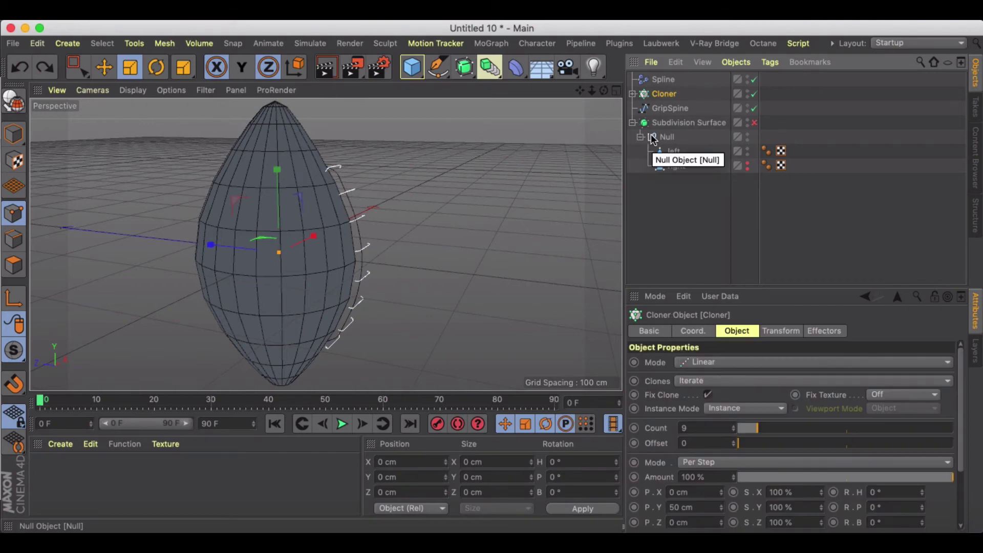
pyautogui.press('super+z')
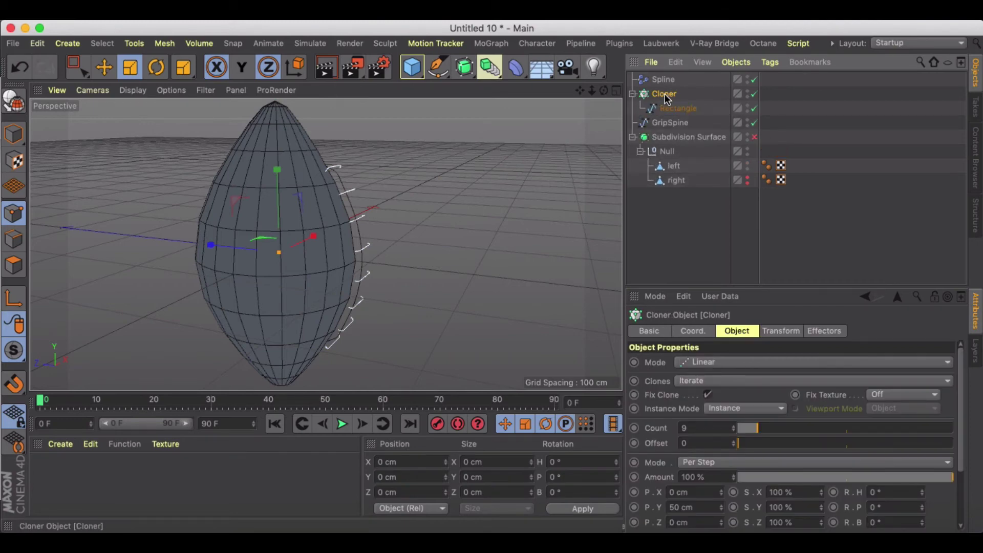
pyautogui.click(662, 79)
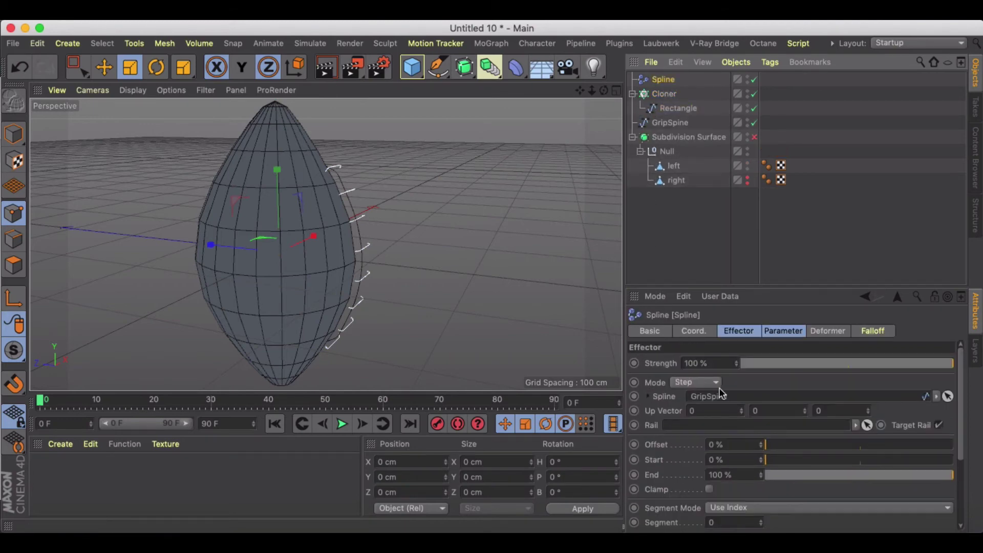
# Set the Spline effector's Start to 17% and End to 92%
pyautogui.moveTo(775, 461); pyautogui.dragTo(795, 464)
pyautogui.scroll(3, 461, 265)
pyautogui.keyDown('alt'); pyautogui.moveTo(438, 286); pyautogui.dragTo(461, 266, button='middle'); pyautogui.keyUp('alt')
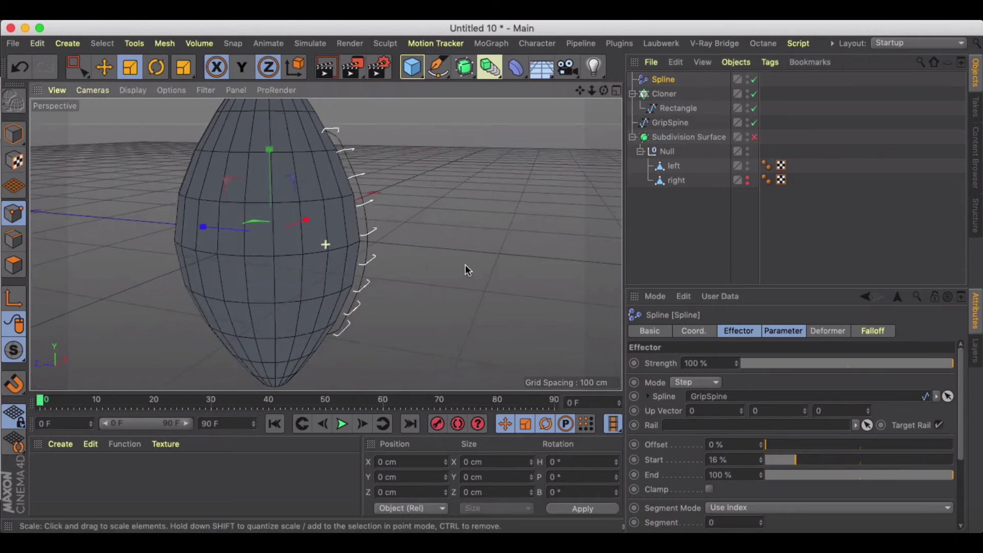
pyautogui.keyDown('alt'); pyautogui.moveTo(462, 266); pyautogui.dragTo(515, 247); pyautogui.keyUp('alt')
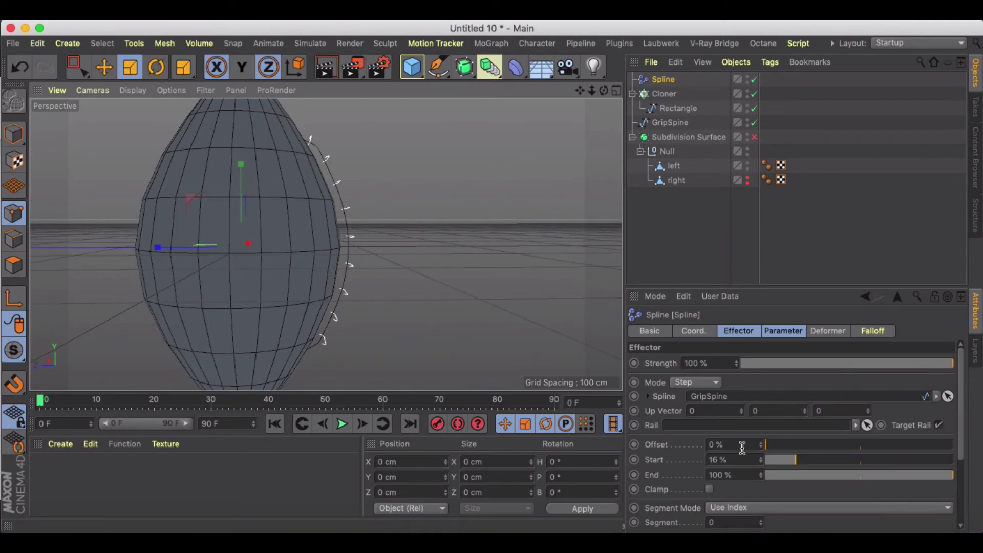
pyautogui.moveTo(797, 460); pyautogui.dragTo(799, 460)
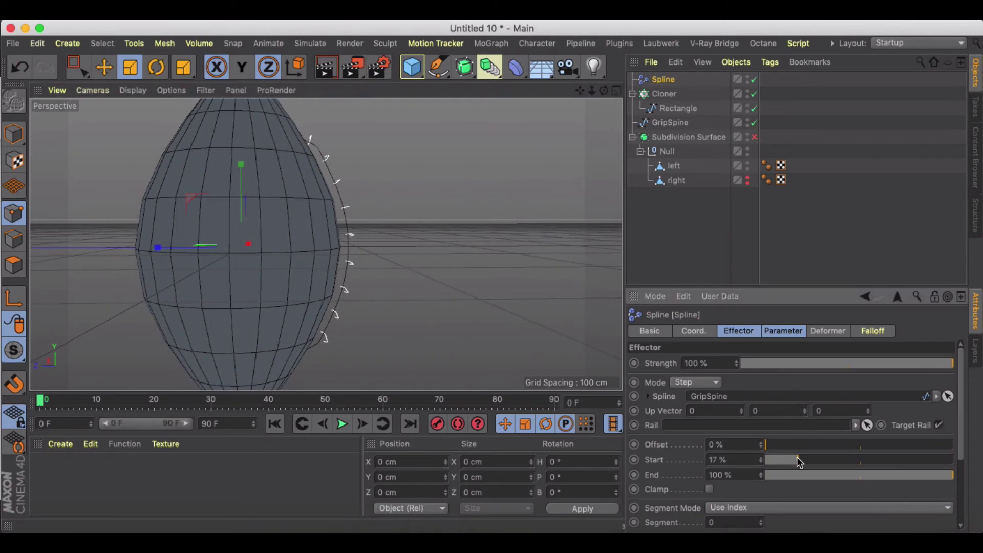
pyautogui.moveTo(890, 471); pyautogui.dragTo(941, 475)
# Orbit around the ball to check the hooks stop short of its tips
pyautogui.keyDown('alt'); pyautogui.moveTo(481, 287); pyautogui.dragTo(371, 291); pyautogui.keyUp('alt')
pyautogui.keyDown('alt'); pyautogui.moveTo(359, 230); pyautogui.dragTo(350, 184); pyautogui.keyUp('alt')
pyautogui.keyDown('alt'); pyautogui.moveTo(424, 257); pyautogui.dragTo(452, 204); pyautogui.keyUp('alt')
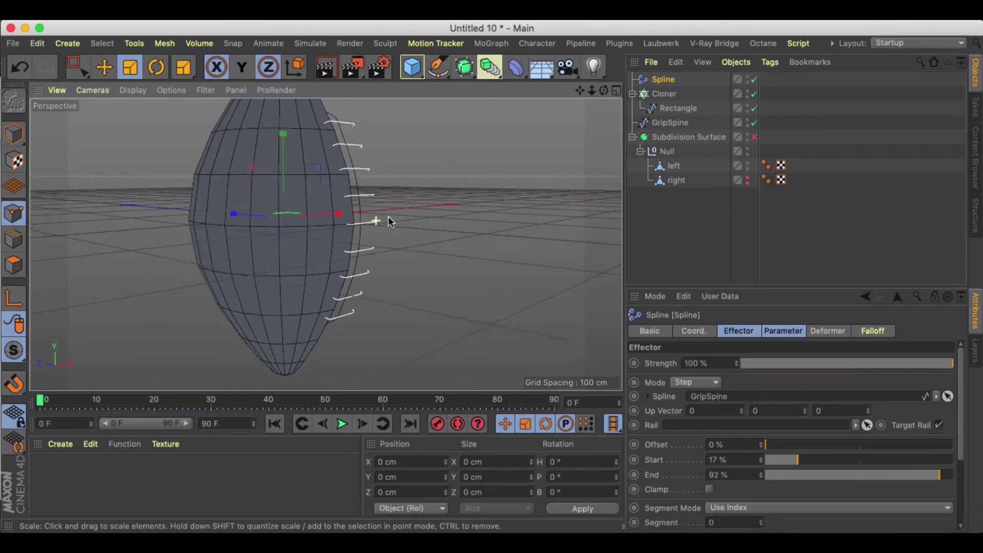
pyautogui.keyDown('alt'); pyautogui.moveTo(377, 219); pyautogui.dragTo(487, 211); pyautogui.keyUp('alt')
pyautogui.moveTo(386, 199)
pyautogui.keyDown('alt'); pyautogui.mouseDown()
pyautogui.moveTo(386, 247)
pyautogui.moveTo(380, 173)
pyautogui.moveTo(373, 213)
pyautogui.mouseUp(); pyautogui.keyUp('alt')
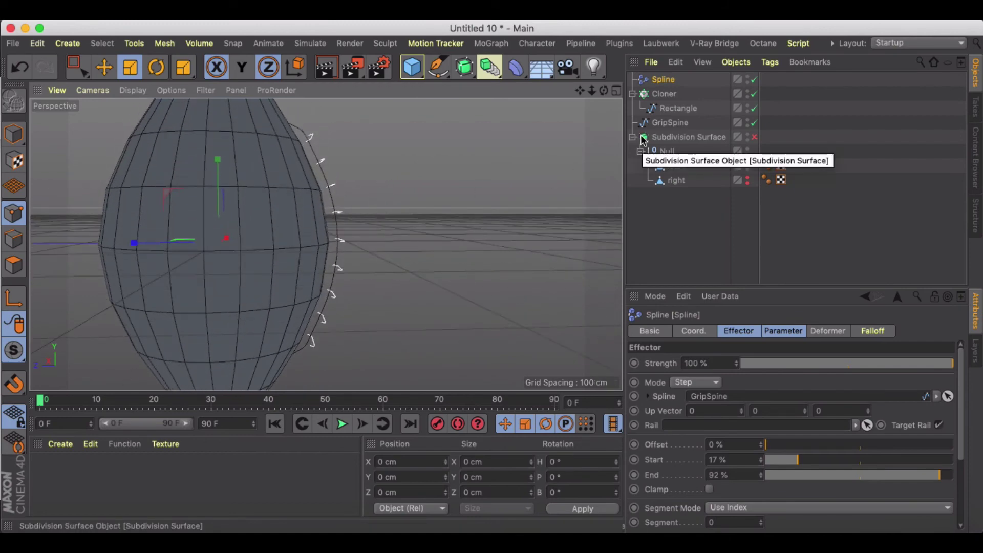
pyautogui.click(664, 94)
# Make the Cloner editable and merge its child rectangles into one spline, Cloner.1
pyautogui.press('c')
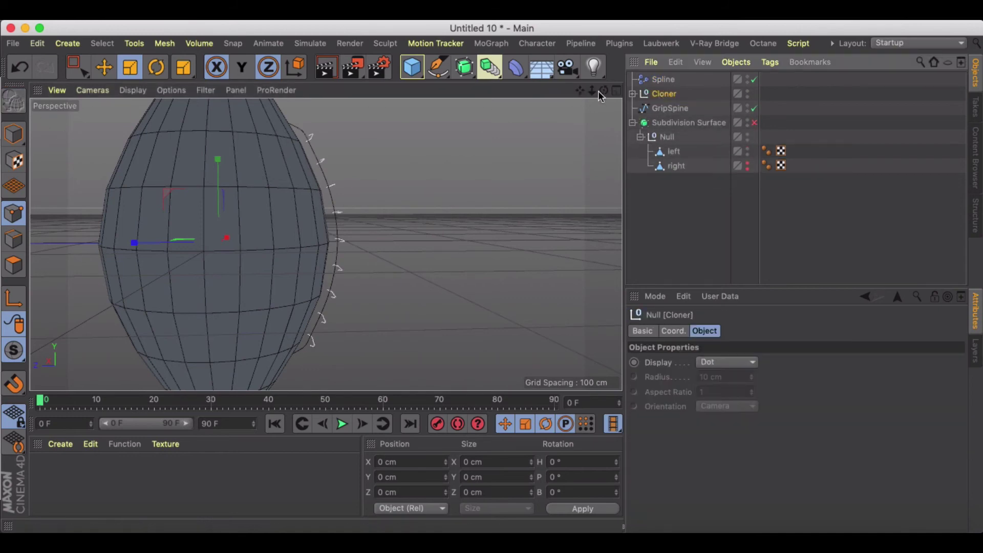
pyautogui.rightClick(665, 92)
pyautogui.click(714, 344)
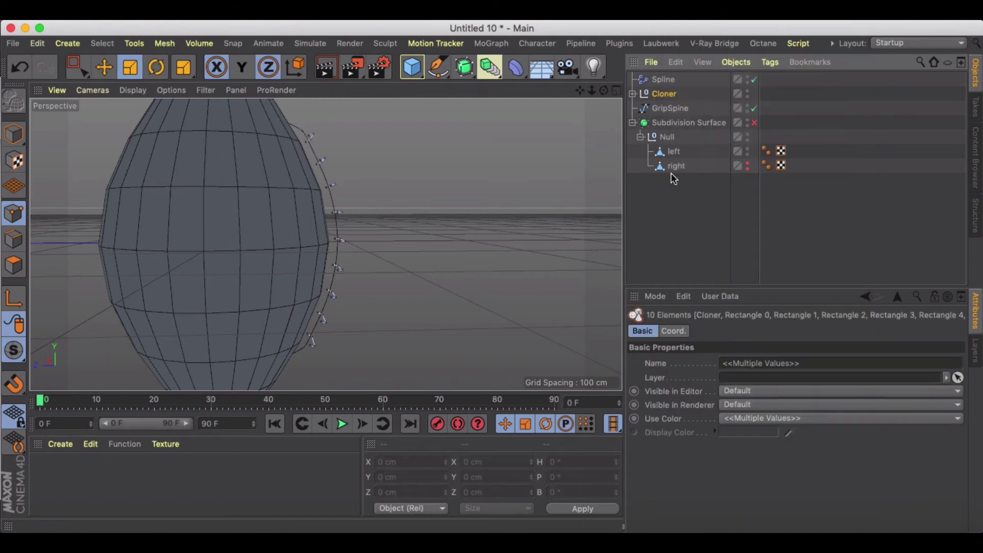
pyautogui.rightClick(662, 94)
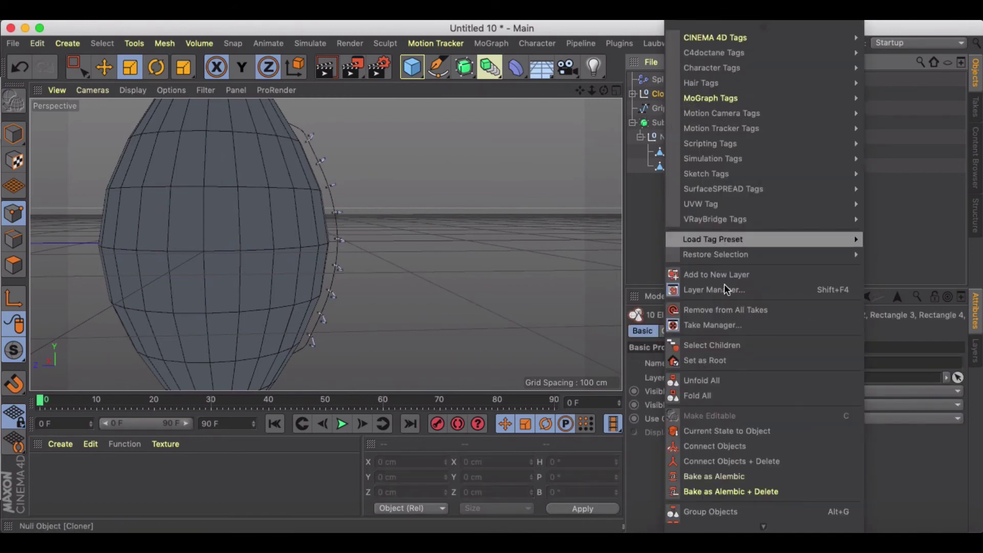
pyautogui.click(735, 459)
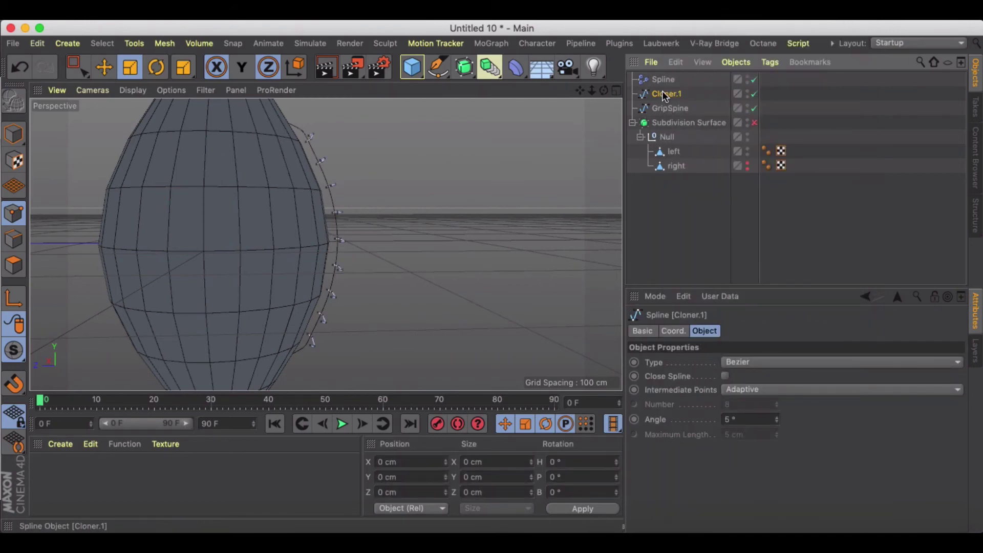
pyautogui.click(438, 66)
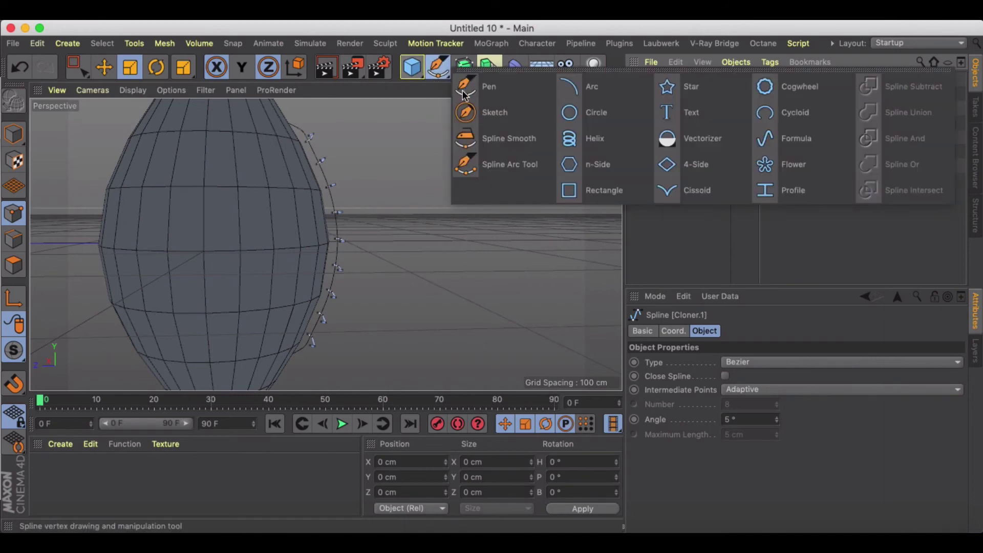
# Add a Rectangle spline, move it along Z and scale it down in the viewport
pyautogui.click(595, 184)
pyautogui.moveTo(215, 163); pyautogui.dragTo(235, 274)
pyautogui.press('e')
pyautogui.moveTo(135, 242); pyautogui.dragTo(331, 242)
pyautogui.press('t')
pyautogui.press('y')
pyautogui.moveTo(464, 287)
pyautogui.mouseDown()
pyautogui.moveTo(509, 204)
pyautogui.moveTo(463, 283)
pyautogui.mouseUp()
# Set the Rectangle's Width to 25.056 cm and Height to 4.056 cm
pyautogui.click(660, 85)
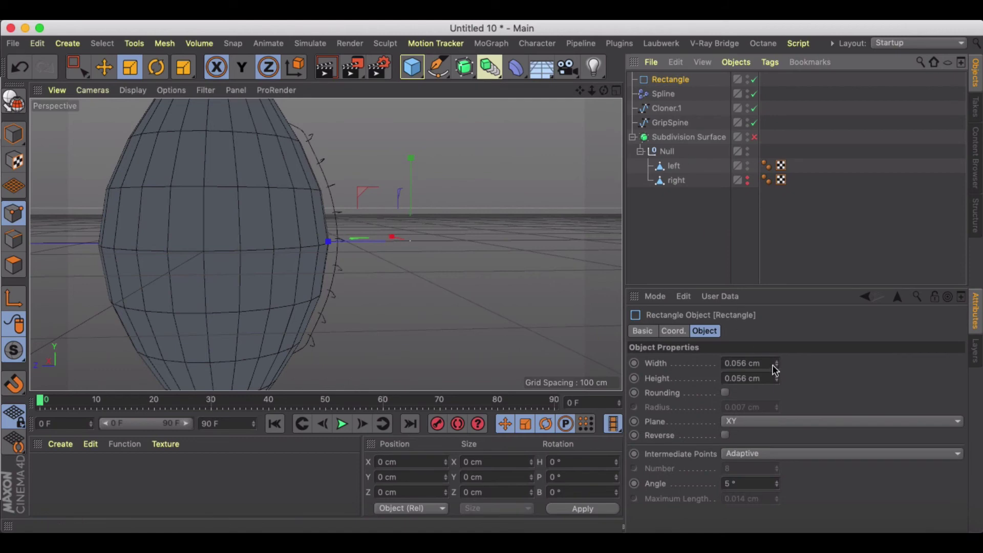
pyautogui.moveTo(776, 363); pyautogui.dragTo(776, 362)
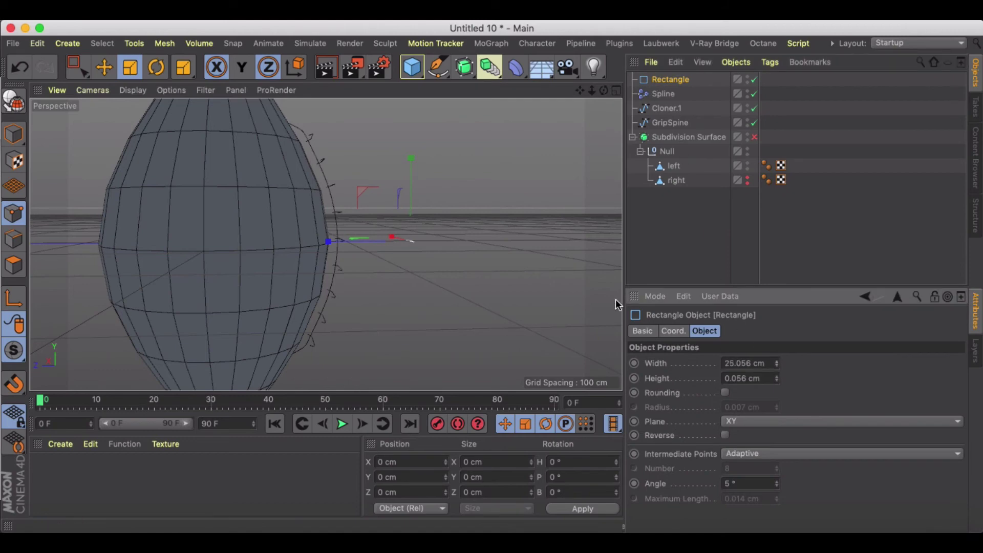
pyautogui.keyDown('alt'); pyautogui.moveTo(434, 244); pyautogui.dragTo(266, 241); pyautogui.keyUp('alt')
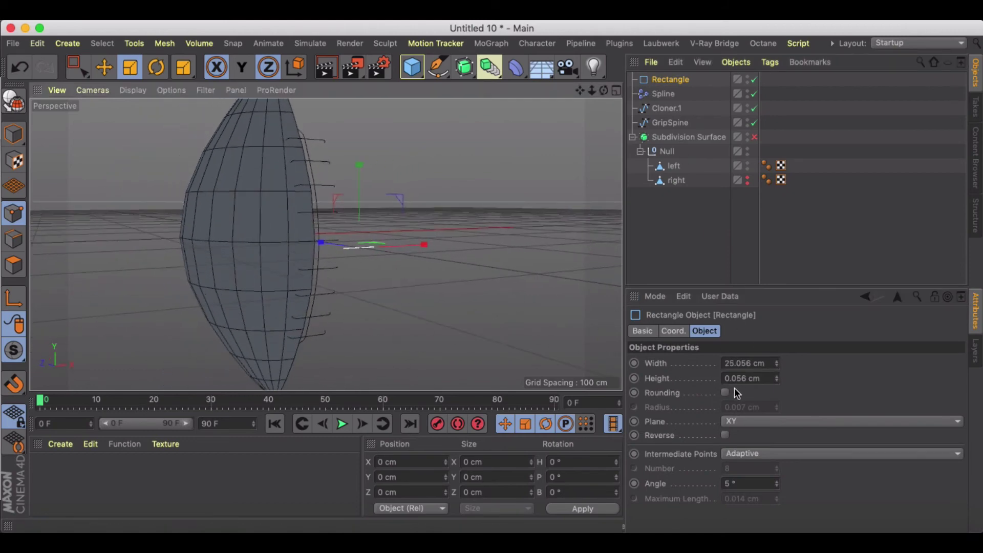
pyautogui.click(776, 378)
pyautogui.moveTo(777, 377); pyautogui.dragTo(776, 377)
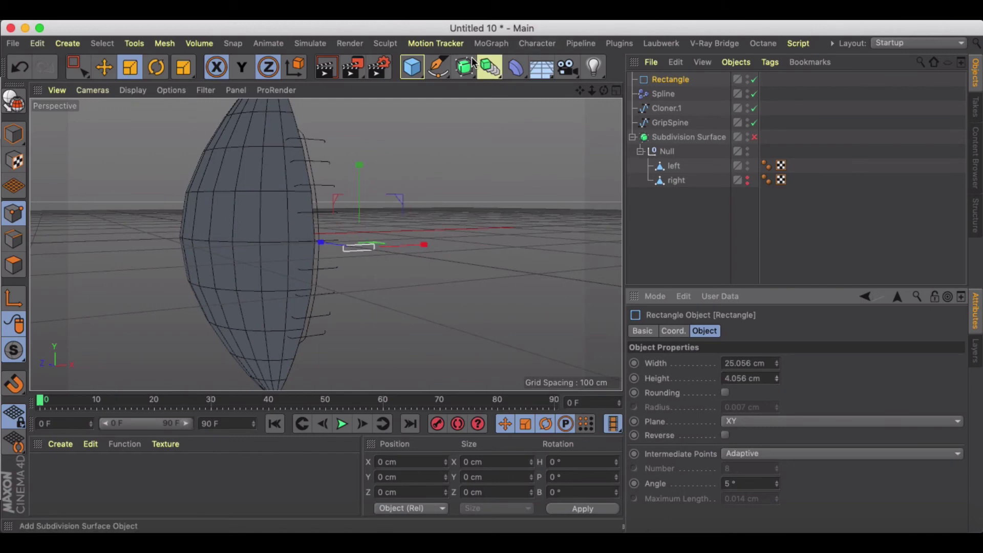
pyautogui.moveTo(465, 66); pyautogui.dragTo(533, 81)
# Add a Sweep with the Rectangle as profile and Cloner.1 as path
pyautogui.click(522, 136)
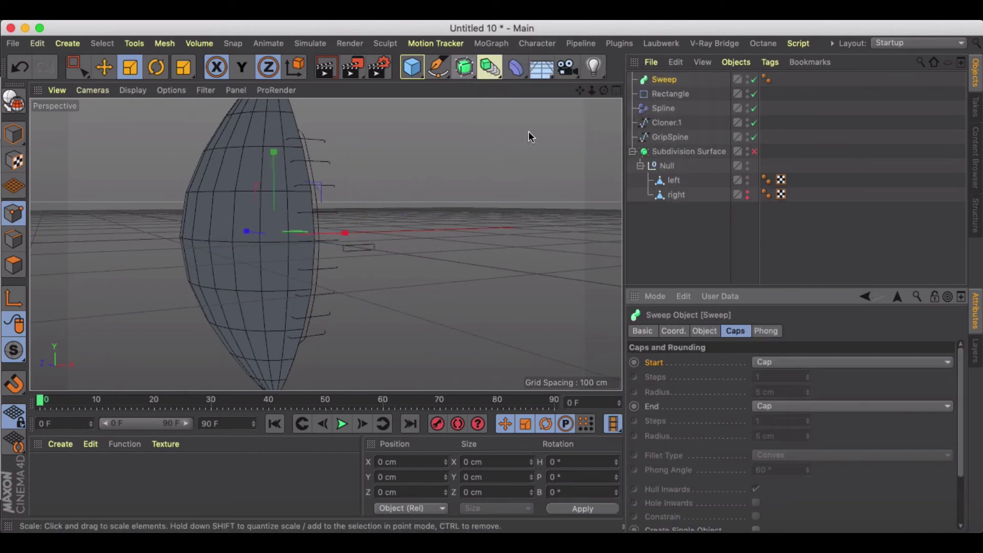
pyautogui.moveTo(668, 95); pyautogui.dragTo(665, 79)
pyautogui.moveTo(666, 122); pyautogui.dragTo(667, 79)
pyautogui.keyDown('alt'); pyautogui.moveTo(322, 202); pyautogui.dragTo(292, 205); pyautogui.keyUp('alt')
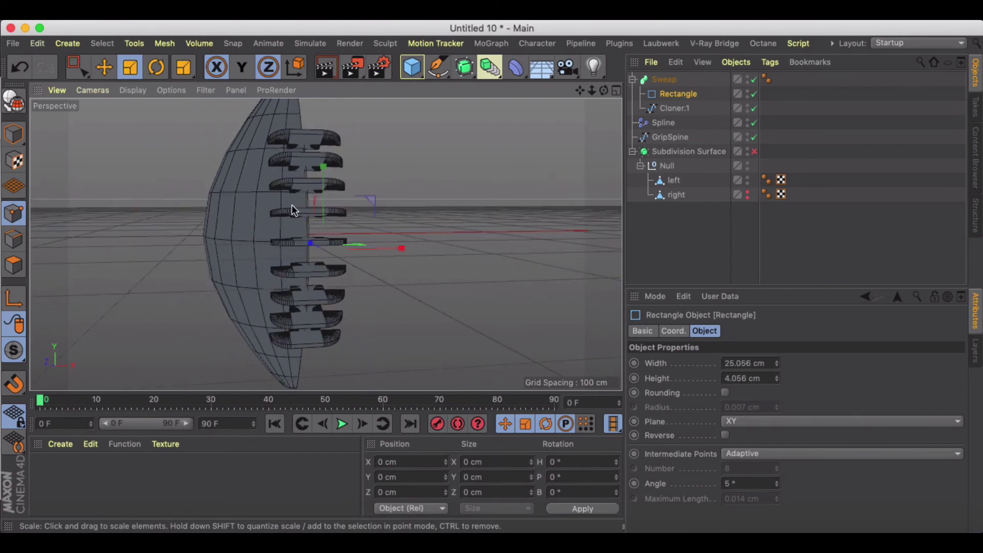
# Shrink the Rectangle profile to about 14.093 × 2.281 cm
pyautogui.click(668, 91)
pyautogui.moveTo(401, 249); pyautogui.dragTo(389, 251)
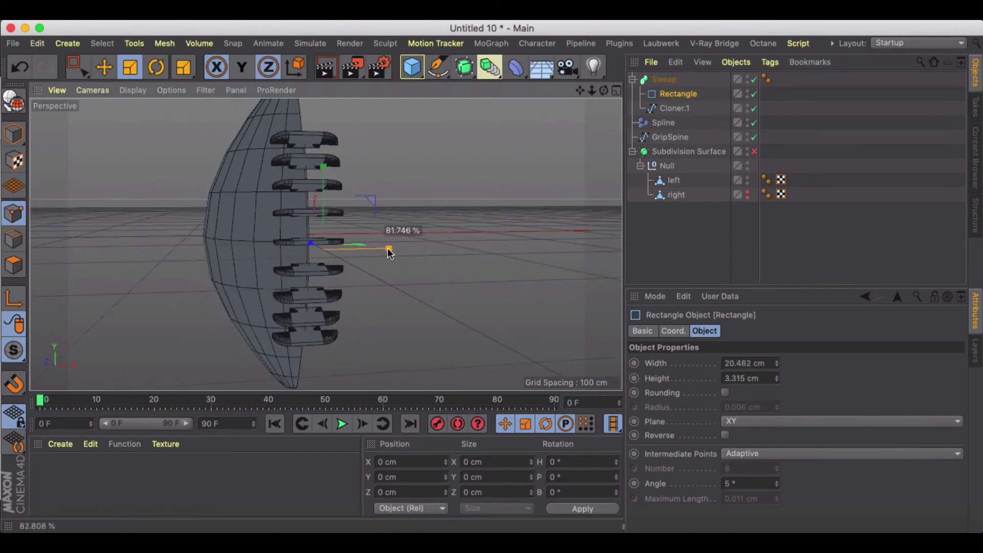
pyautogui.moveTo(327, 174); pyautogui.dragTo(323, 186)
pyautogui.moveTo(404, 249); pyautogui.dragTo(312, 238)
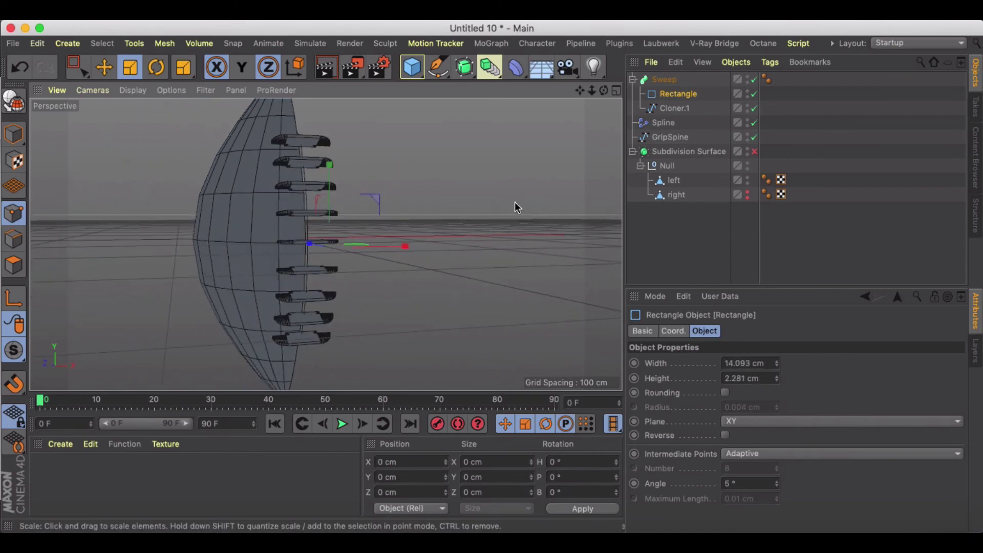
pyautogui.click(668, 135)
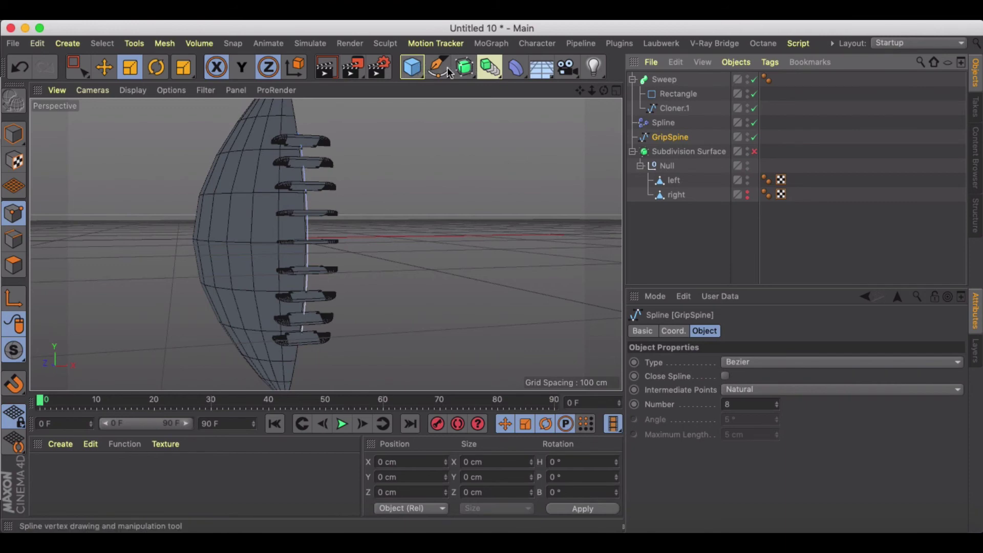
# Sweep a copy of the Rectangle along GripSpine in Sweep.1, sized 16.975 × 17.748 cm
pyautogui.click(677, 95)
pyautogui.keyDown('ctrl'); pyautogui.moveTo(677, 94); pyautogui.dragTo(672, 76); pyautogui.keyUp('ctrl')
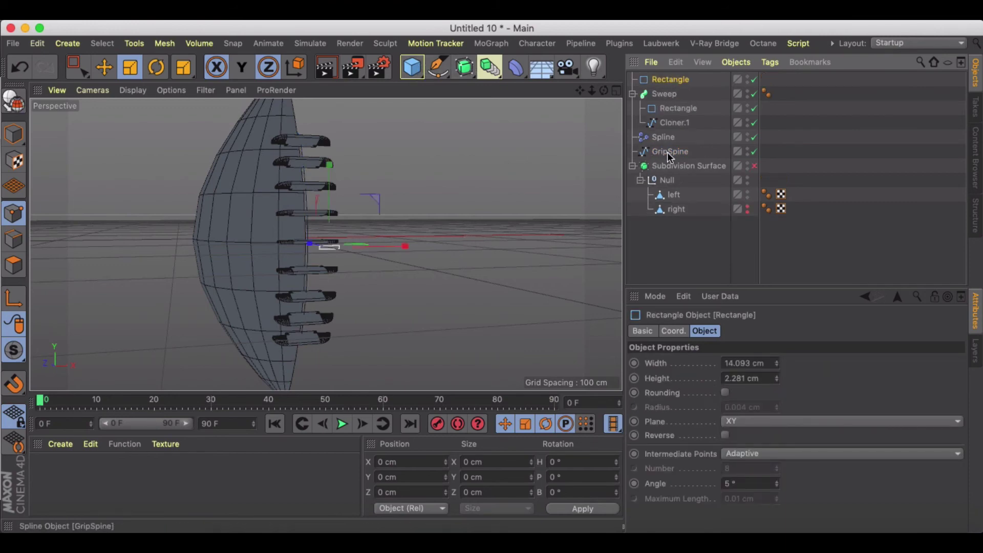
pyautogui.moveTo(665, 153); pyautogui.dragTo(671, 86)
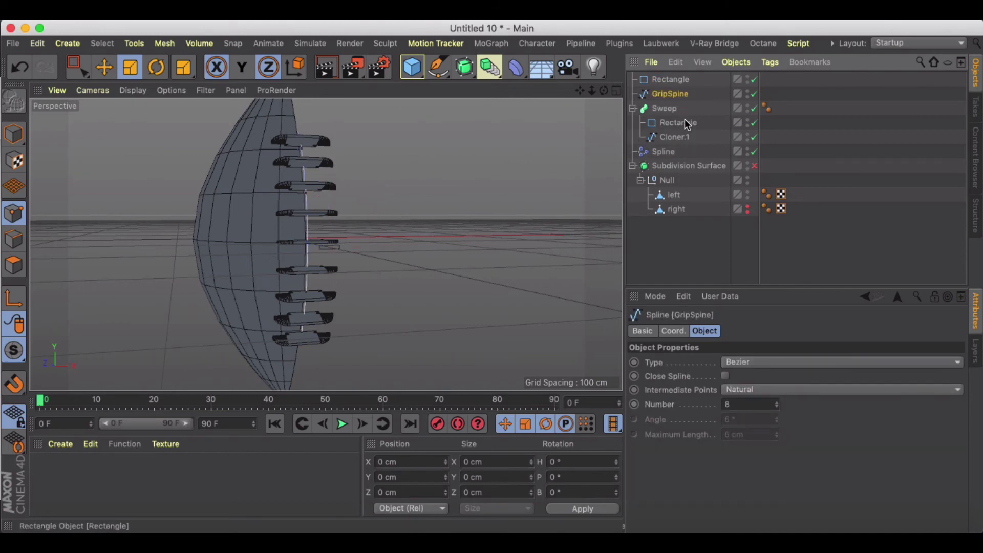
pyautogui.moveTo(464, 67); pyautogui.dragTo(521, 134)
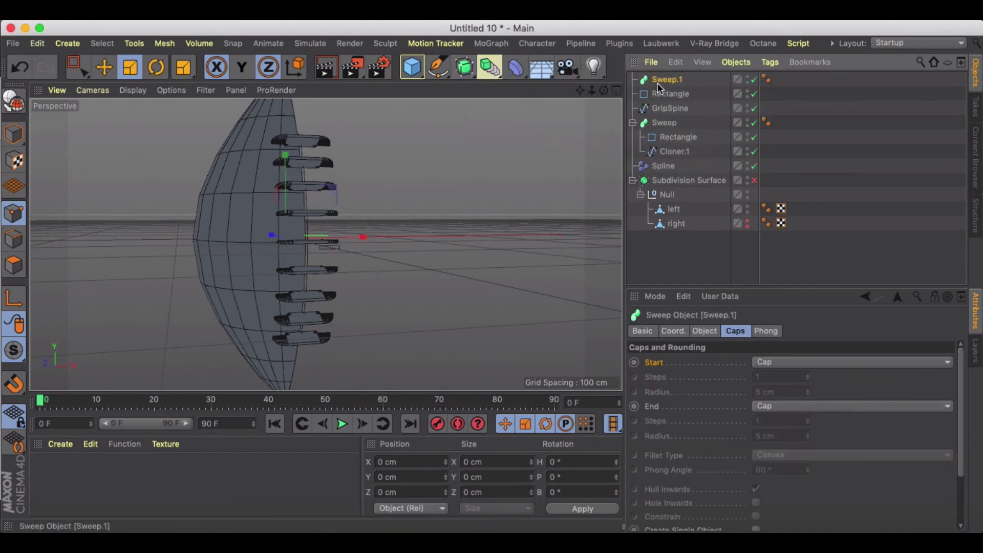
pyautogui.moveTo(659, 88)
pyautogui.mouseDown()
pyautogui.moveTo(667, 83)
pyautogui.moveTo(667, 100)
pyautogui.moveTo(668, 78)
pyautogui.moveTo(668, 89)
pyautogui.mouseUp()
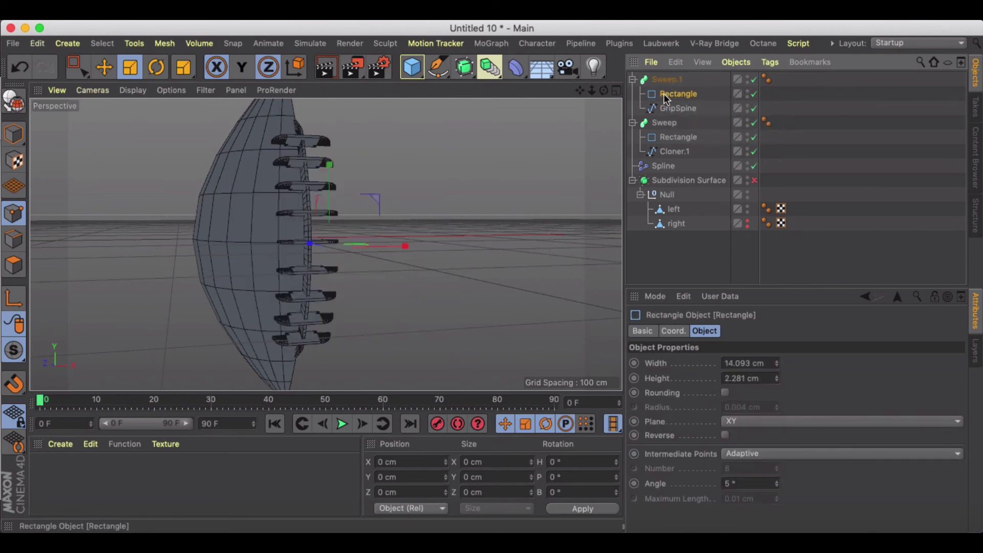
pyautogui.moveTo(405, 246)
pyautogui.mouseDown()
pyautogui.moveTo(424, 246)
pyautogui.moveTo(417, 244)
pyautogui.mouseUp()
pyautogui.moveTo(775, 377); pyautogui.dragTo(777, 382)
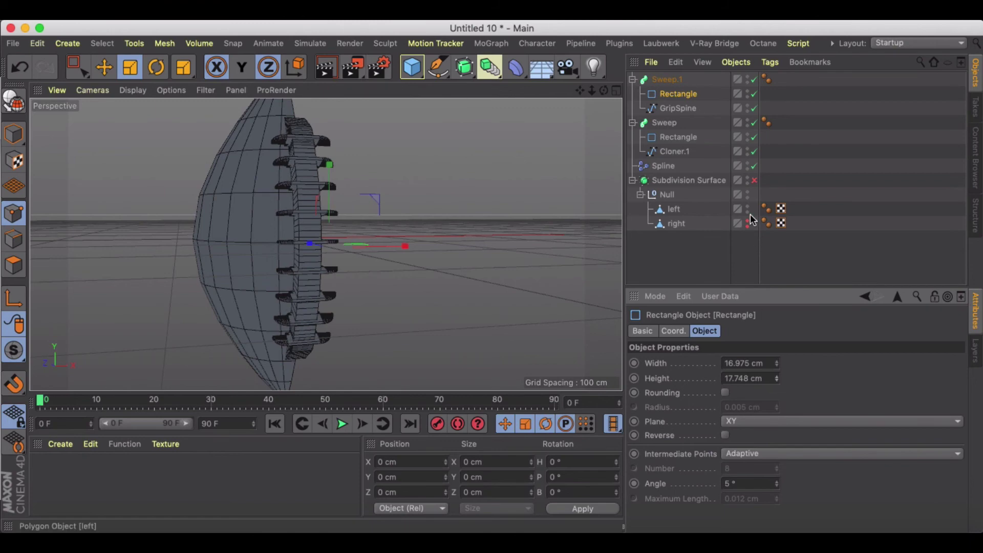
# Enable the ball's Subdivision Surface and unhide its right half
pyautogui.click(753, 180)
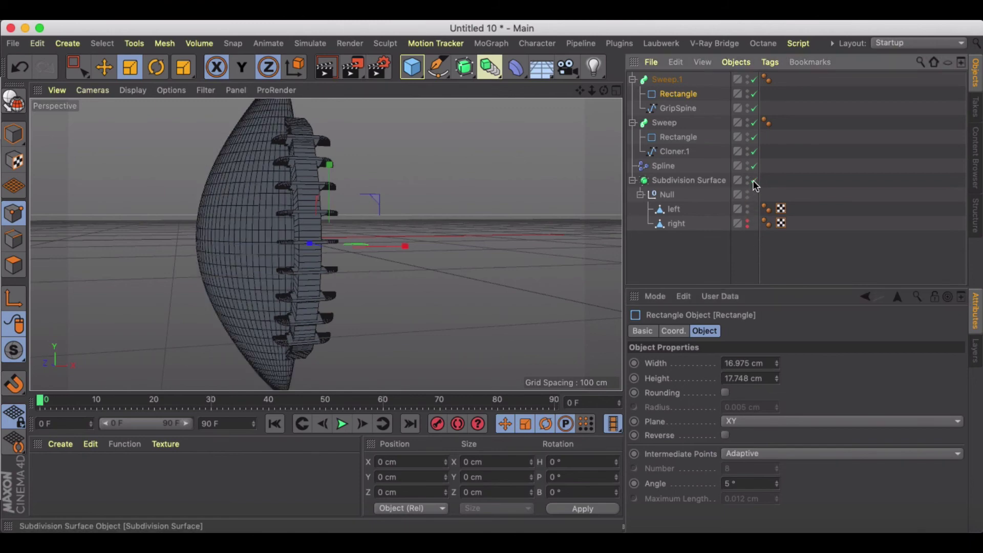
pyautogui.click(747, 223)
pyautogui.keyDown('alt'); pyautogui.moveTo(436, 222); pyautogui.dragTo(386, 214); pyautogui.keyUp('alt')
pyautogui.scroll(4, 363, 213)
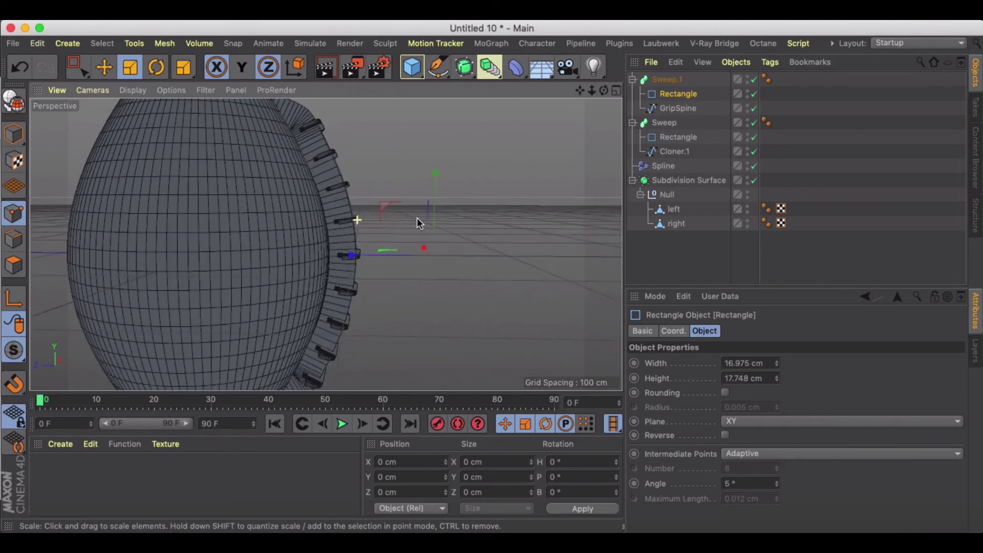
pyautogui.scroll(1, 415, 217)
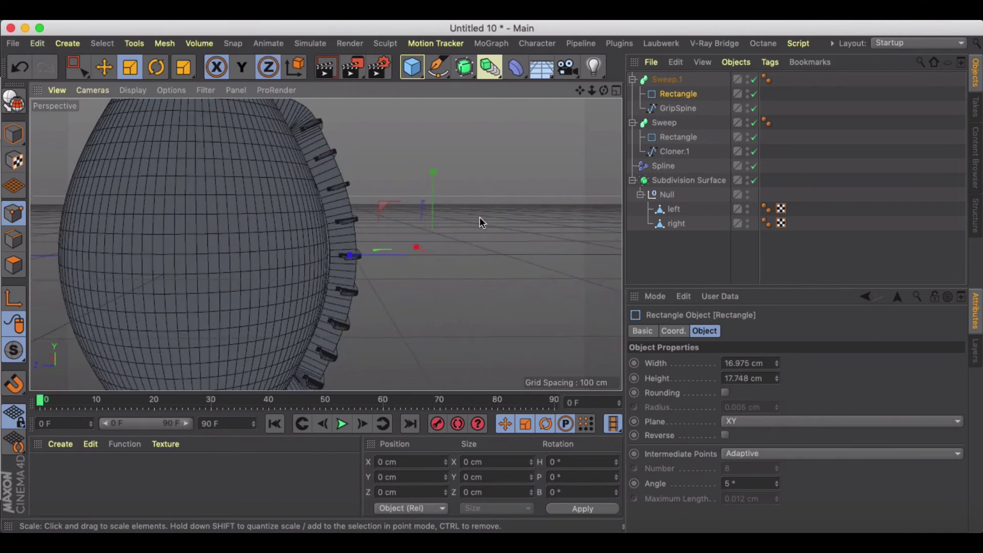
# Lower the Sweep.1 Rectangle profile's Width to 4.975 cm
pyautogui.click(666, 80)
pyautogui.click(673, 94)
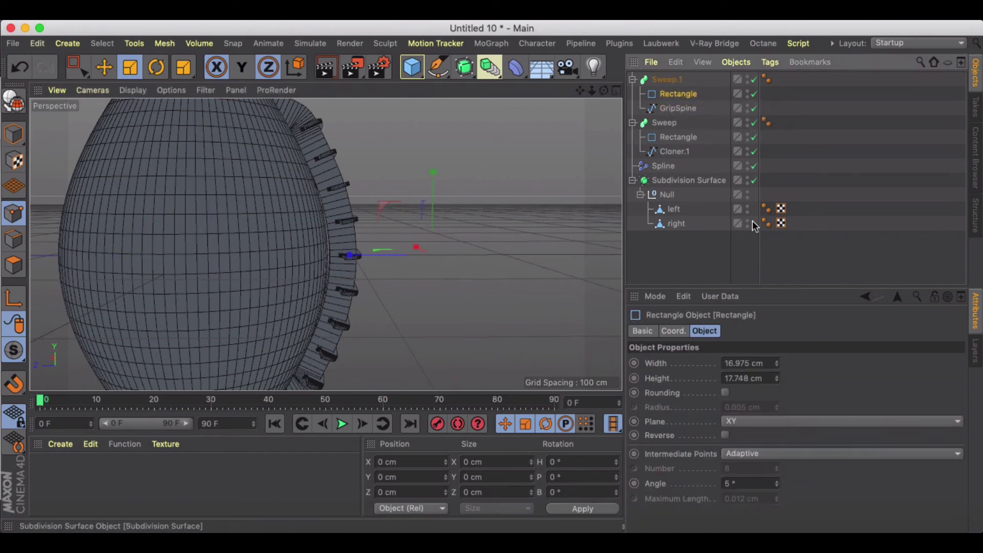
pyautogui.click(778, 365)
pyautogui.click(777, 365)
pyautogui.click(777, 365)
pyautogui.click(777, 364)
pyautogui.click(777, 365)
pyautogui.click(777, 364)
pyautogui.click(777, 364)
pyautogui.click(777, 365)
pyautogui.click(777, 365)
pyautogui.click(777, 365)
pyautogui.click(777, 365)
pyautogui.click(777, 365)
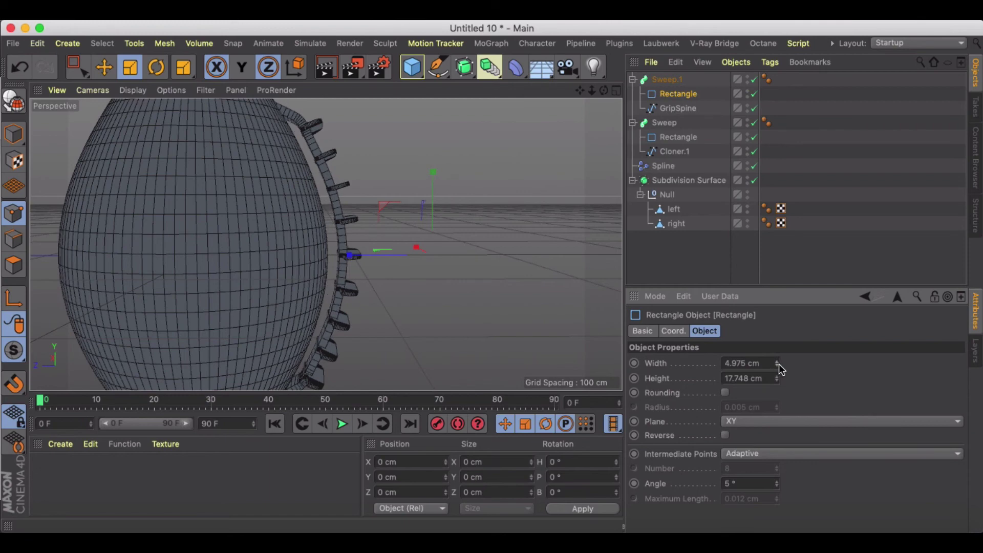
pyautogui.click(674, 80)
# Nudge the grip-spine strip sideways along X, then select the lace Sweep
pyautogui.press('e')
pyautogui.moveTo(157, 260); pyautogui.dragTo(116, 254)
pyautogui.click(664, 122)
pyautogui.keyDown('alt'); pyautogui.moveTo(186, 240); pyautogui.dragTo(154, 231); pyautogui.keyUp('alt')
pyautogui.keyDown('alt'); pyautogui.moveTo(241, 229); pyautogui.dragTo(159, 233); pyautogui.keyUp('alt')
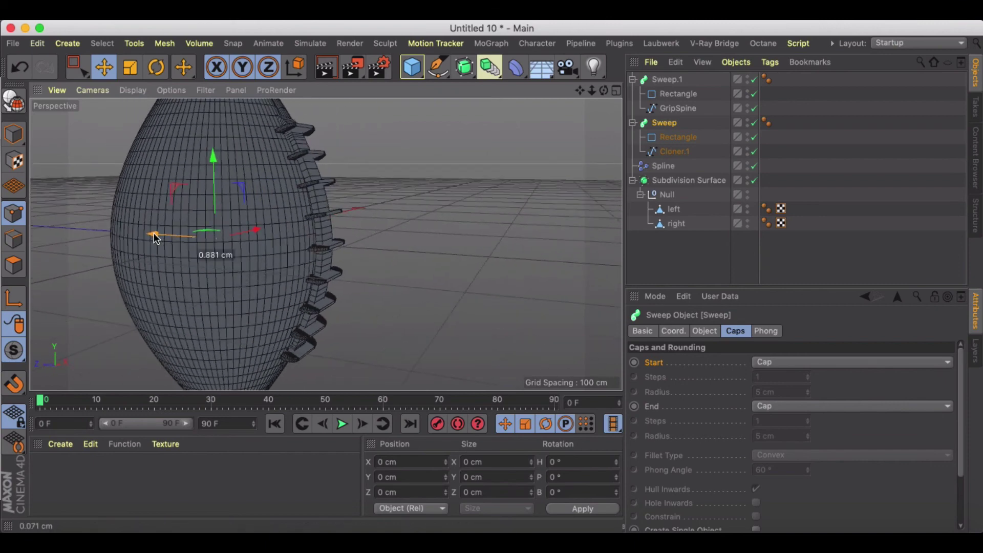
# Set the lace Rectangle profile to 5.281 cm height and 9.093 cm width
pyautogui.click(671, 137)
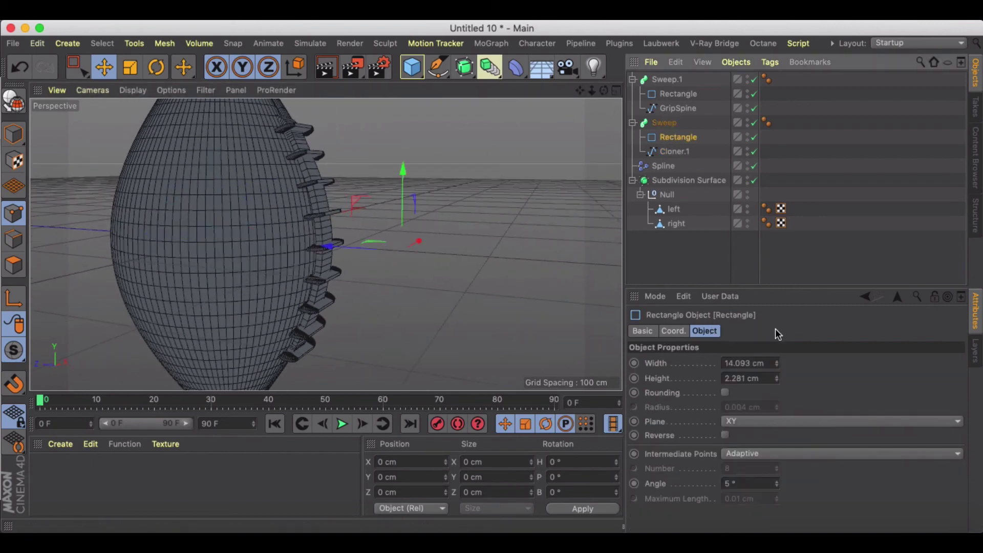
pyautogui.click(778, 376)
pyautogui.click(777, 376)
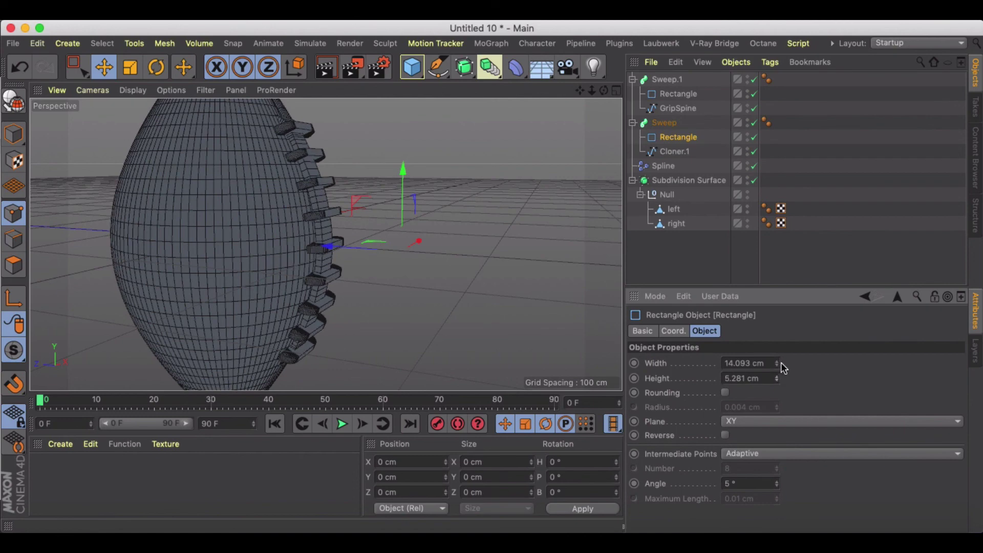
pyautogui.click(776, 365)
pyautogui.click(777, 365)
pyautogui.click(777, 366)
pyautogui.click(777, 365)
pyautogui.click(777, 366)
pyautogui.keyDown('alt'); pyautogui.moveTo(502, 277); pyautogui.dragTo(456, 287); pyautogui.keyUp('alt')
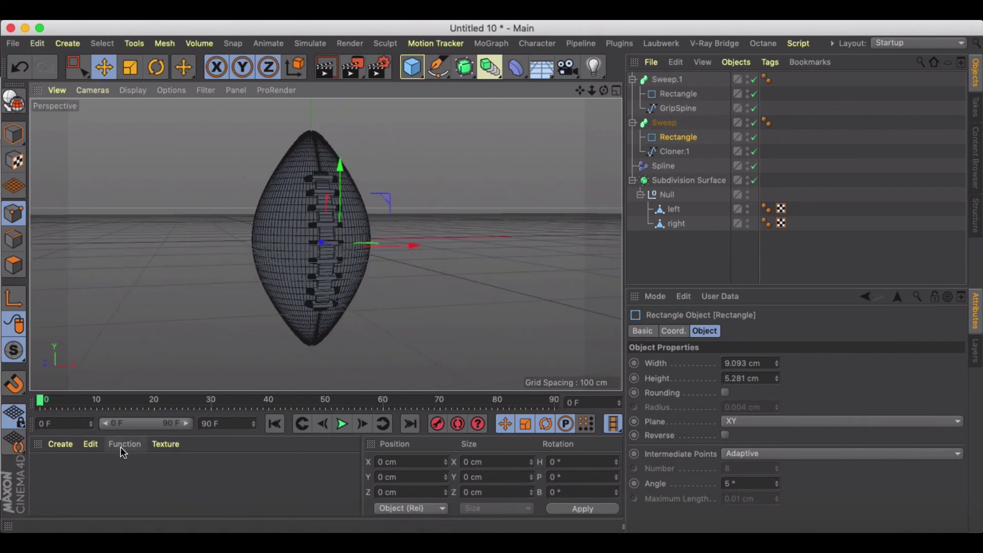
# Create a new material Mat coloured dark brown (HSV 33/87/62)
pyautogui.click(58, 445)
pyautogui.click(58, 445)
pyautogui.click(77, 254)
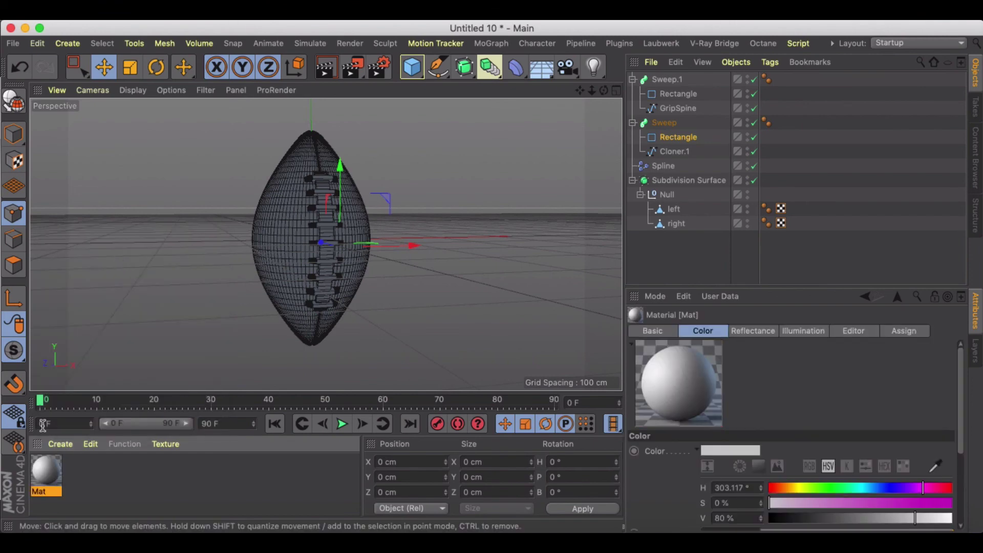
pyautogui.doubleClick(44, 473)
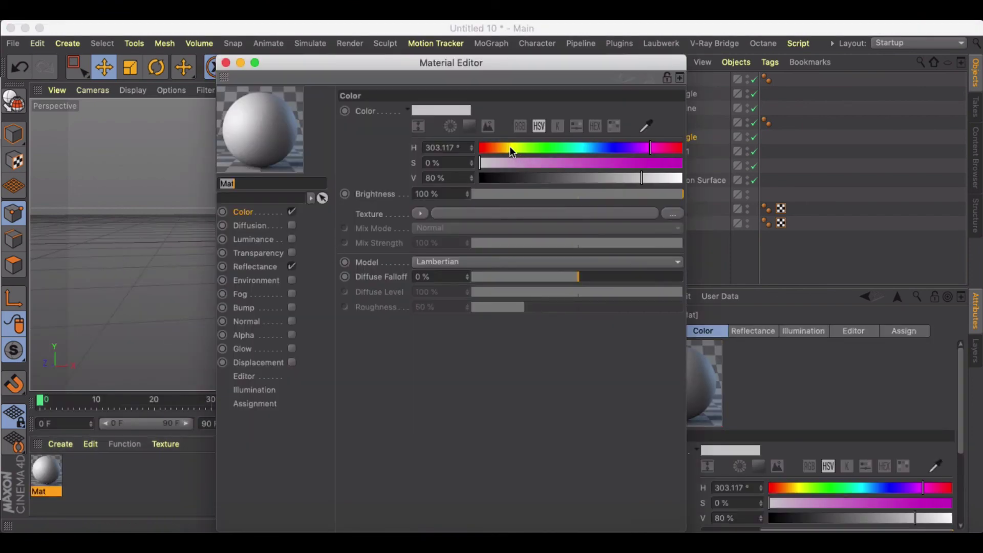
pyautogui.moveTo(510, 148); pyautogui.dragTo(499, 148)
pyautogui.click(677, 163)
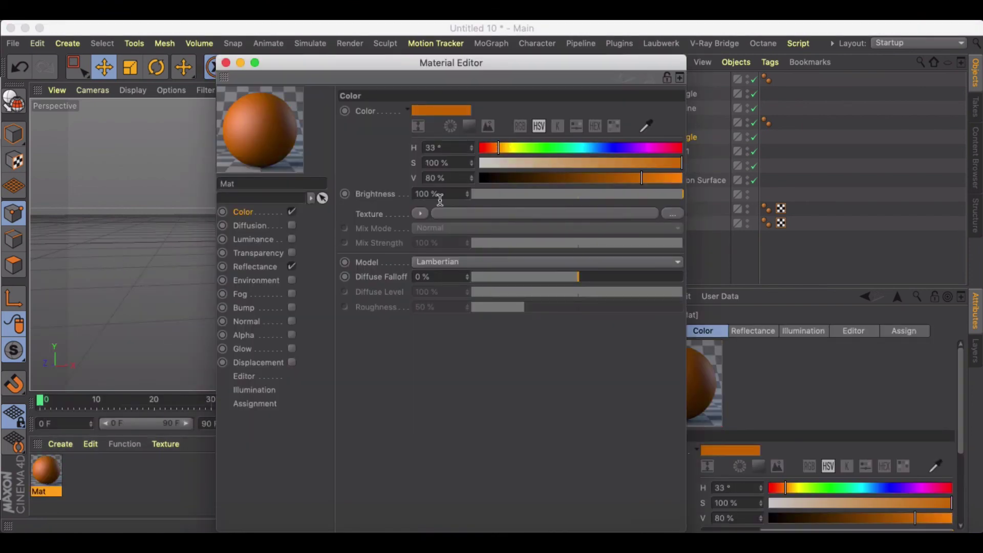
pyautogui.click(655, 163)
pyautogui.click(605, 178)
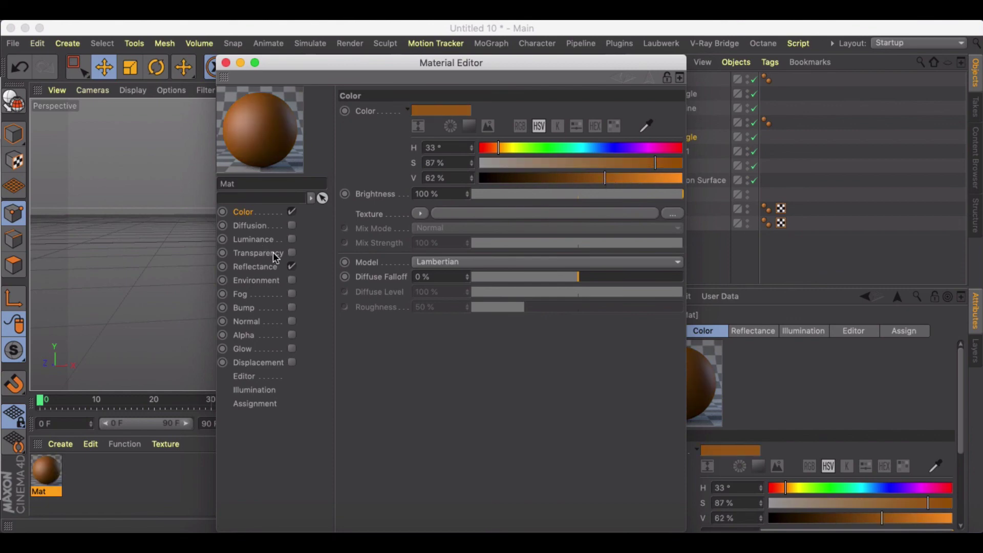
# Apply the brown Mat to the football's left and right halves
pyautogui.click(226, 63)
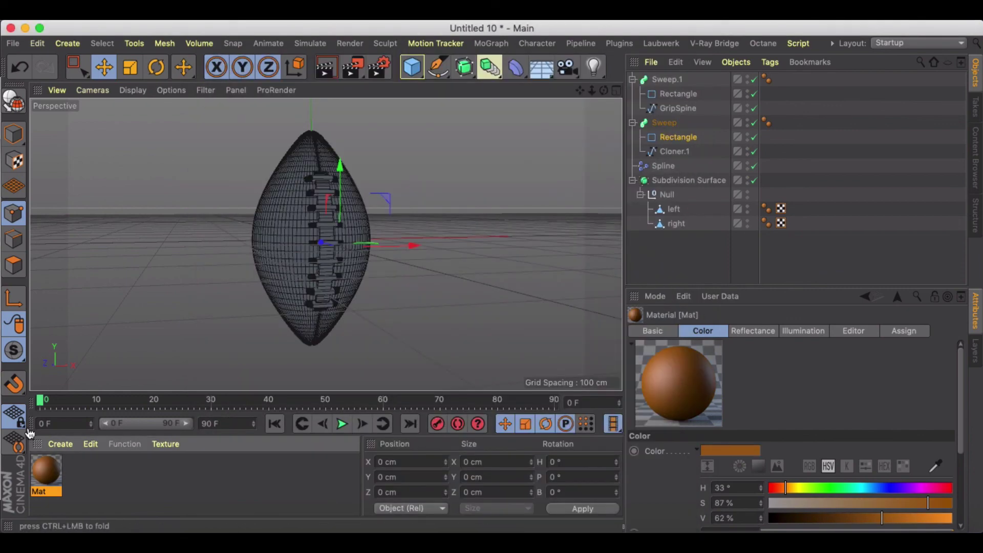
pyautogui.moveTo(45, 468); pyautogui.dragTo(277, 233)
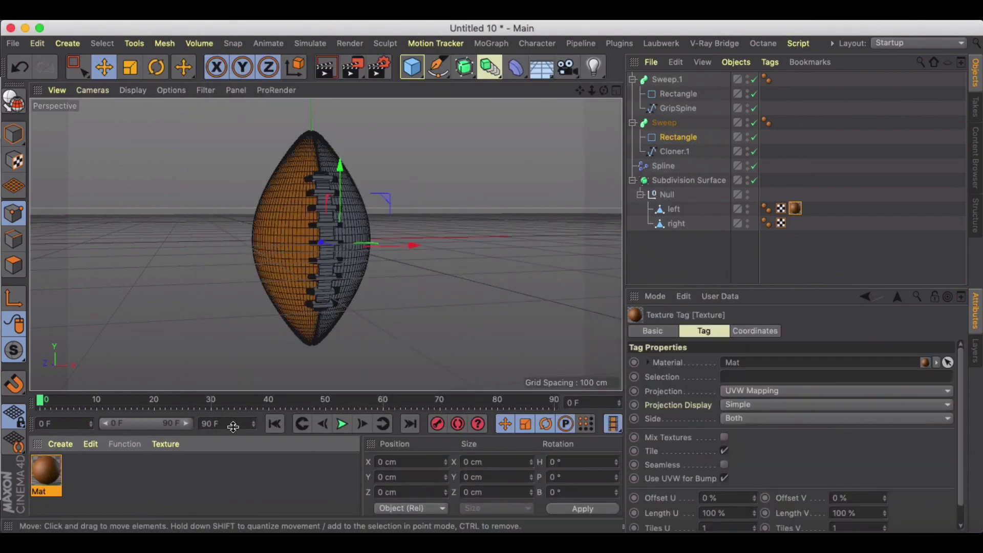
pyautogui.moveTo(47, 470); pyautogui.dragTo(354, 228)
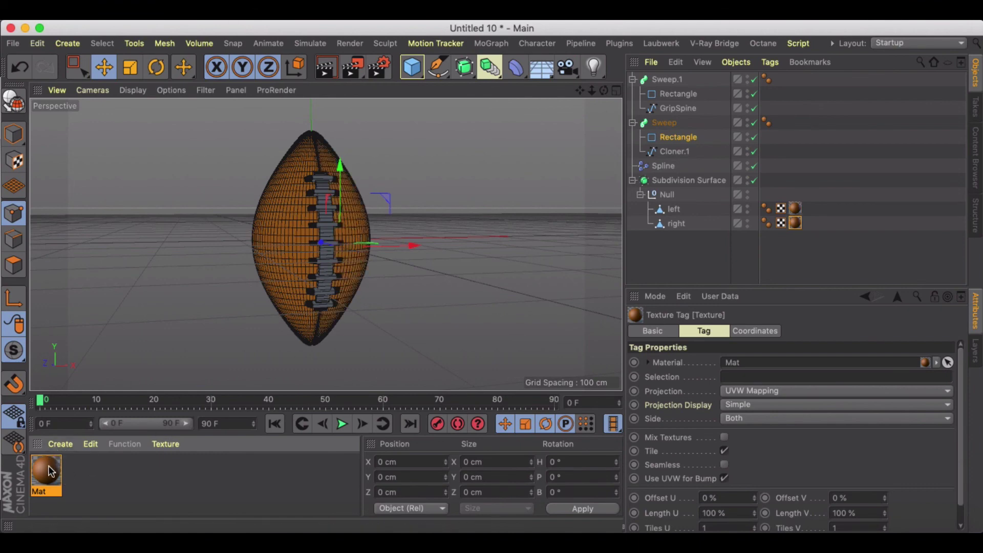
# Duplicate Mat as a white Mat.1 (S 0, V 100) and apply it to the Sweep.1 strip
pyautogui.keyDown('ctrl'); pyautogui.moveTo(52, 473); pyautogui.dragTo(81, 474); pyautogui.keyUp('ctrl')
pyautogui.doubleClick(81, 470)
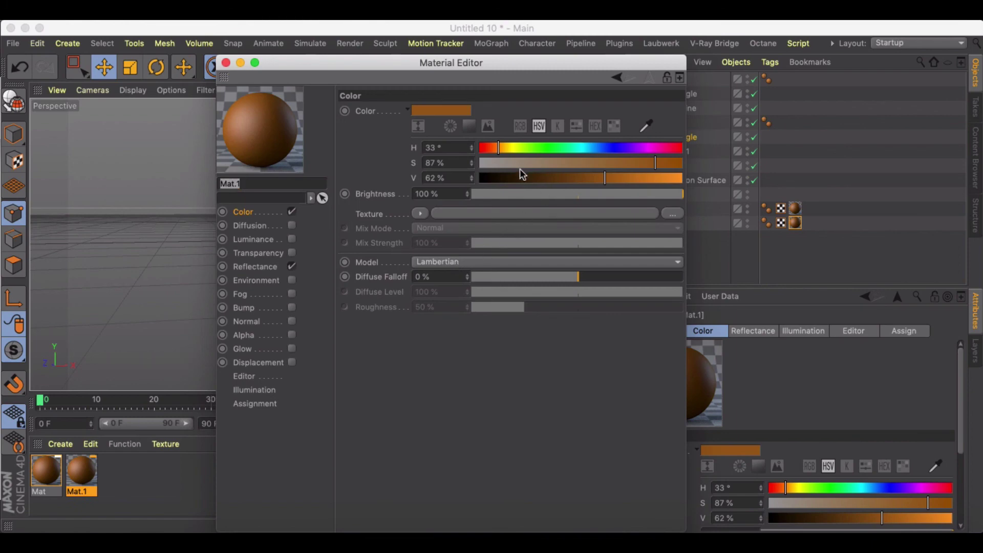
pyautogui.moveTo(527, 164); pyautogui.dragTo(487, 163)
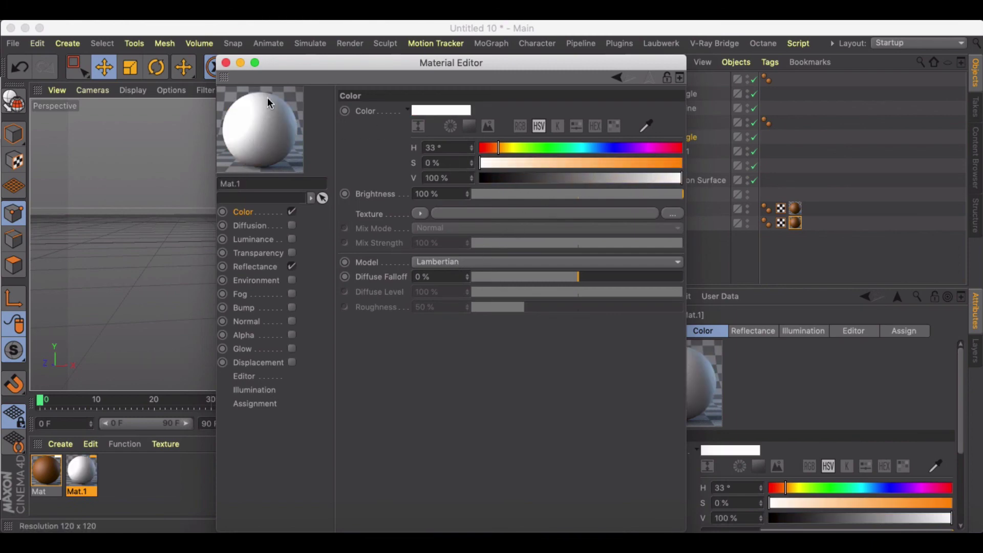
pyautogui.click(225, 63)
pyautogui.moveTo(84, 468); pyautogui.dragTo(321, 193)
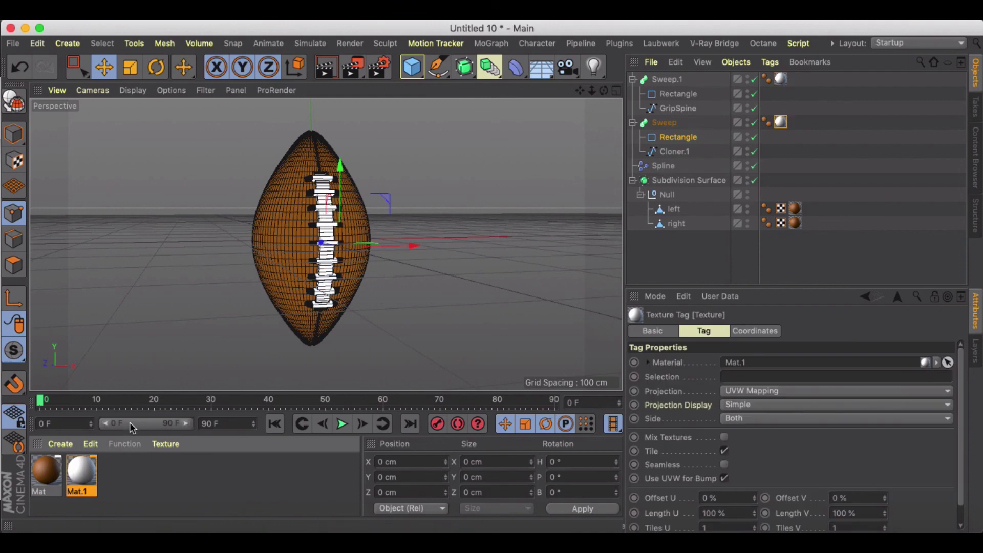
# Apply white Mat.1 to the lace Sweep and check it in a render preview
pyautogui.moveTo(84, 479); pyautogui.dragTo(361, 212)
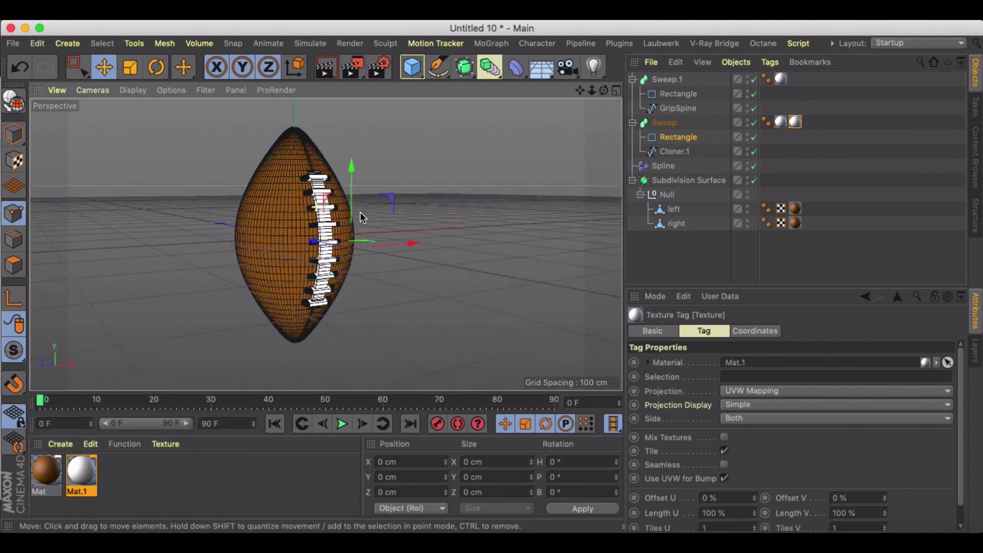
pyautogui.click(325, 67)
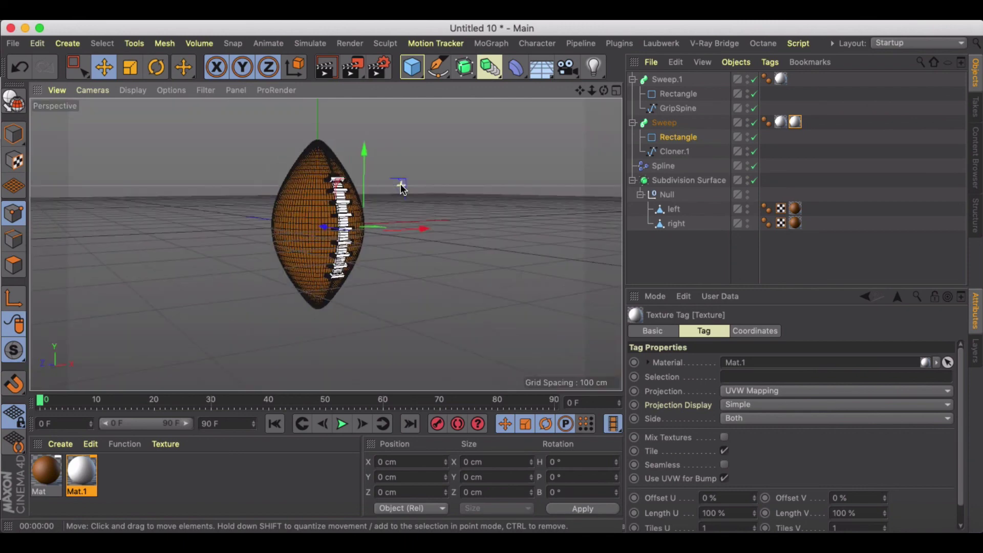
pyautogui.click(402, 188)
pyautogui.keyDown('alt'); pyautogui.moveTo(582, 152); pyautogui.dragTo(410, 231); pyautogui.keyUp('alt')
# Add a Physical Sky and render the football against it
pyautogui.click(333, 72)
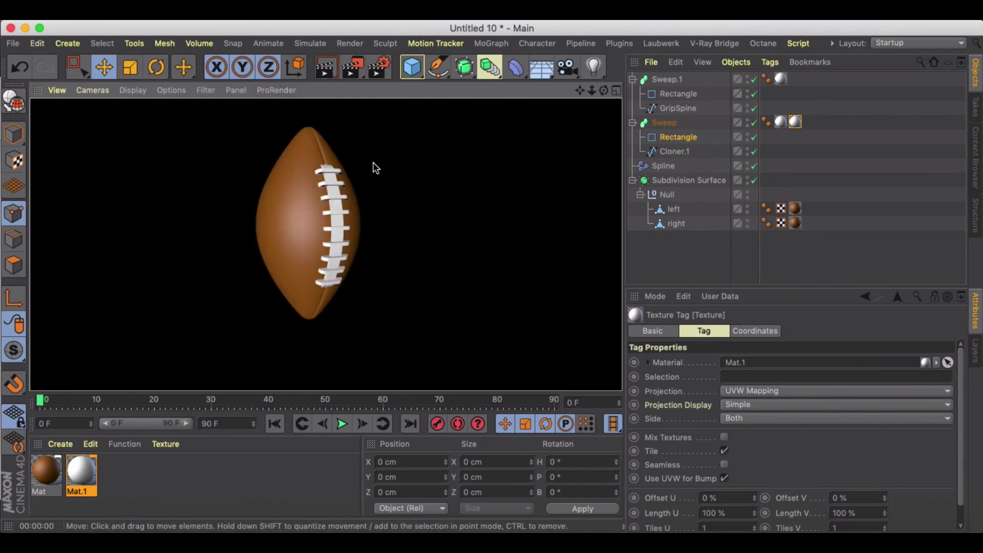
pyautogui.moveTo(542, 66); pyautogui.dragTo(578, 220)
pyautogui.click(326, 68)
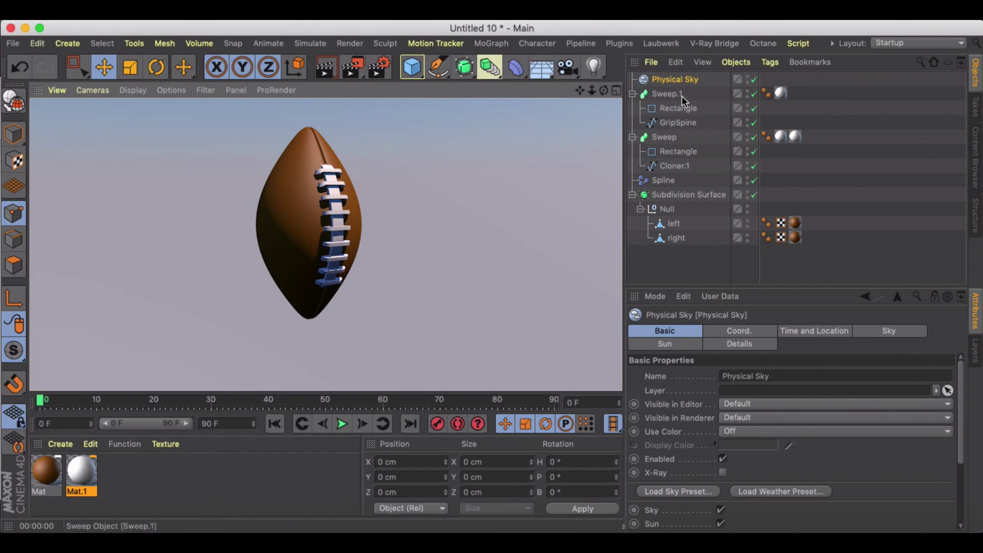
# Raise the grip-spine strip's Rectangle profile height to 18.748 cm
pyautogui.click(678, 108)
pyautogui.press('t')
pyautogui.press('y')
pyautogui.keyDown('alt'); pyautogui.moveTo(435, 219); pyautogui.dragTo(374, 222); pyautogui.keyUp('alt')
pyautogui.click(689, 111)
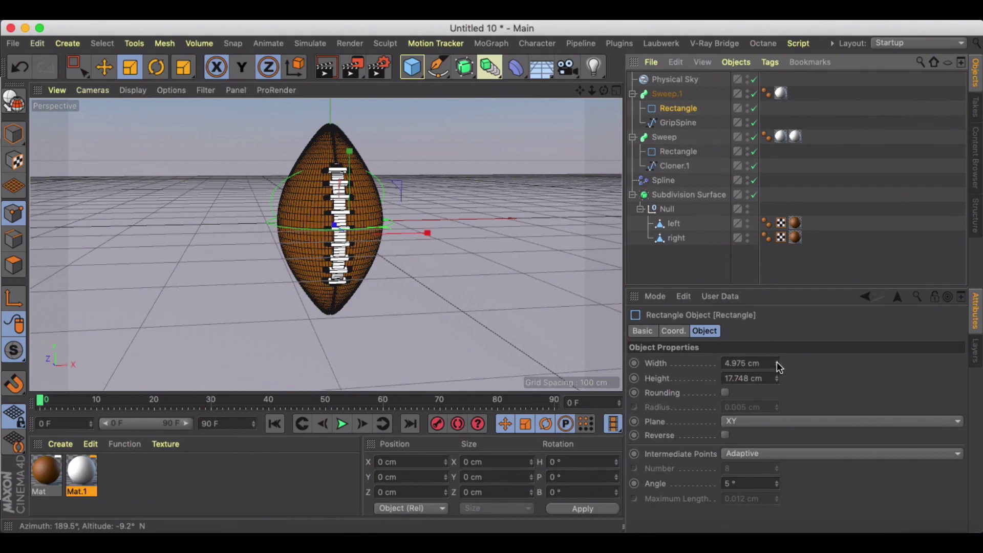
pyautogui.click(777, 375)
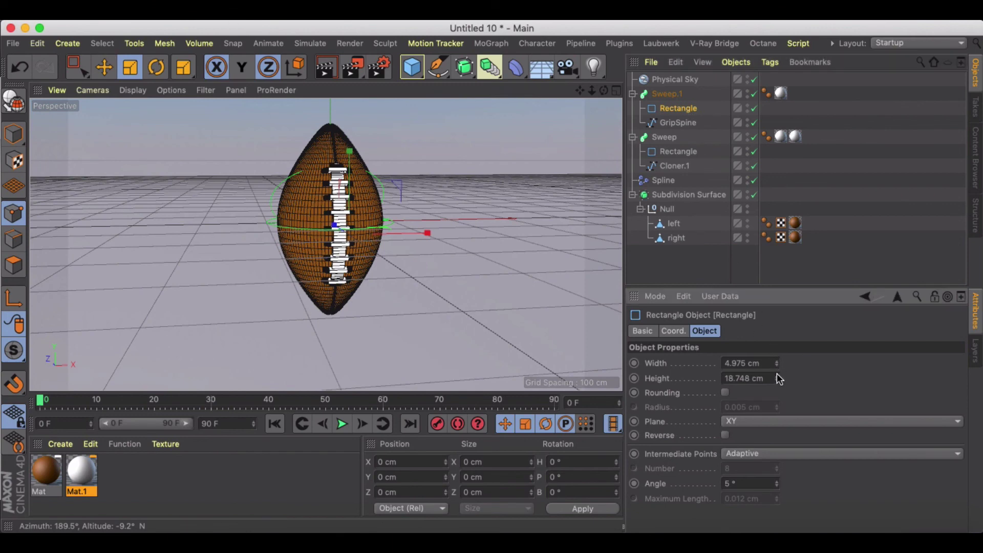
# Narrow the lace Rectangle profile to 2.093 cm wide at 5.281 cm height, previewing the renders
pyautogui.click(672, 151)
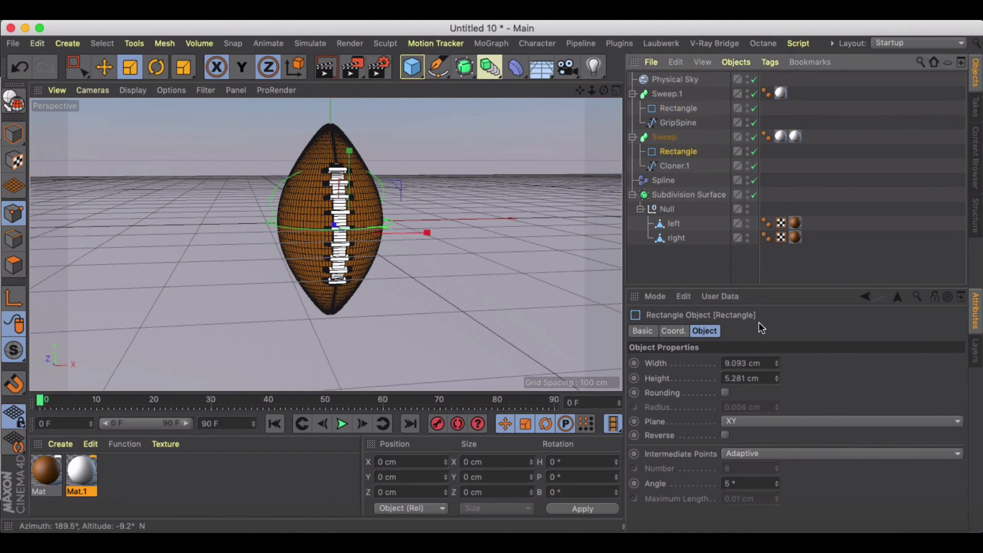
pyautogui.click(776, 367)
pyautogui.click(777, 367)
pyautogui.click(777, 381)
pyautogui.click(777, 376)
pyautogui.click(777, 365)
pyautogui.click(776, 366)
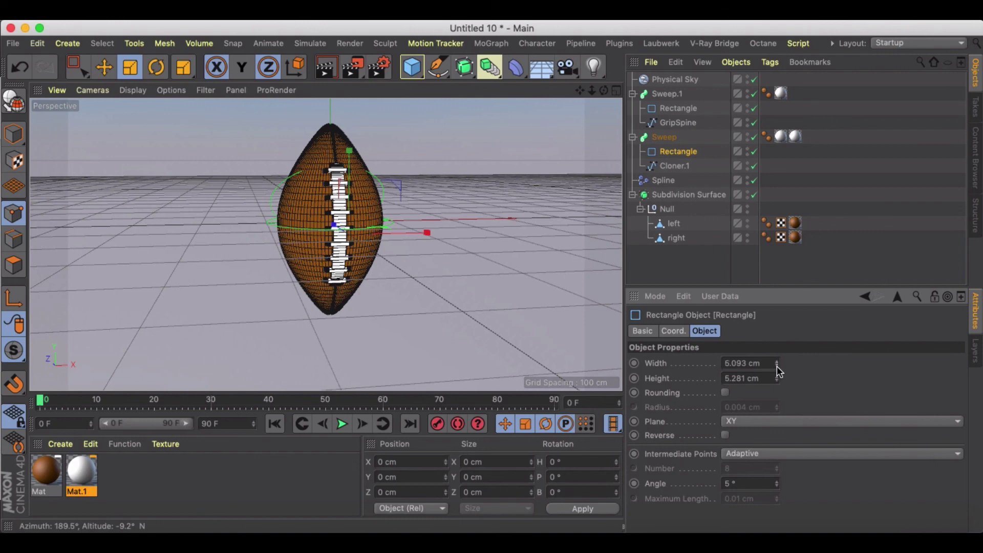
pyautogui.click(325, 66)
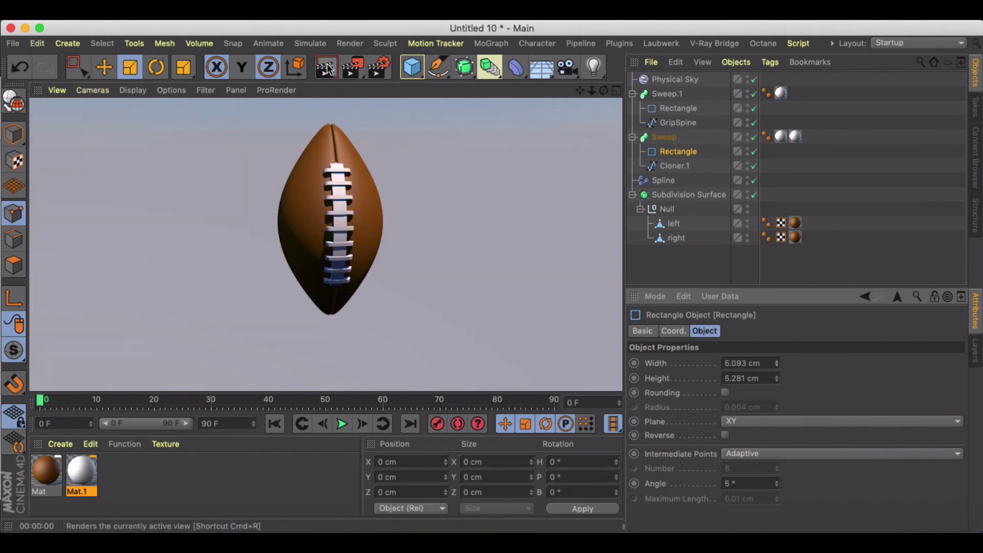
pyautogui.click(777, 365)
pyautogui.click(777, 365)
pyautogui.click(777, 365)
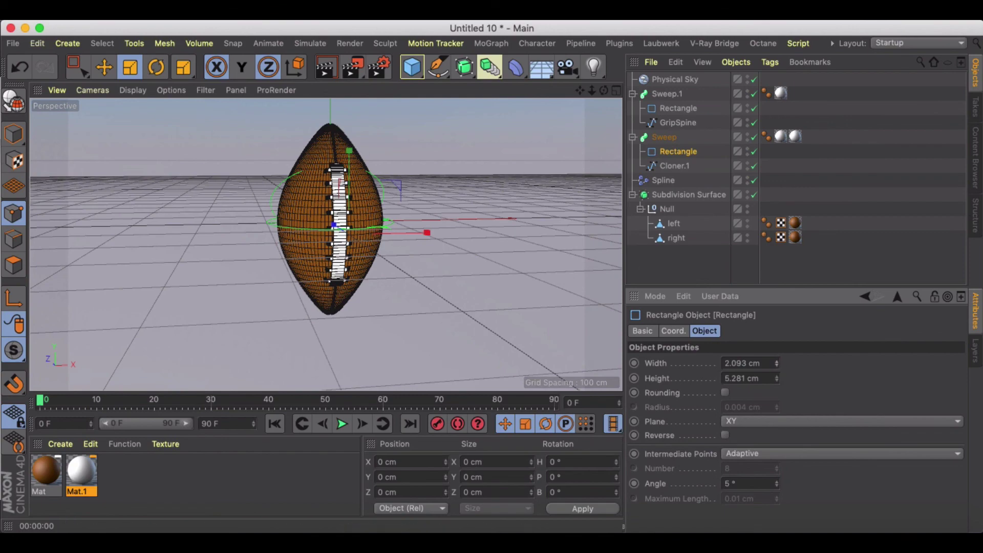
pyautogui.click(325, 67)
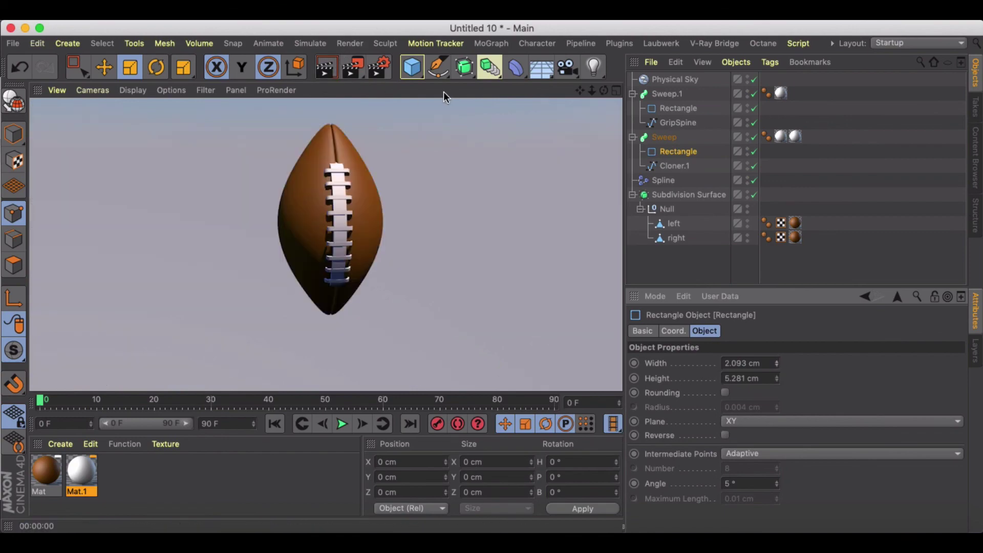
# Shift the laces Sweep slightly along the X axis
pyautogui.click(425, 165)
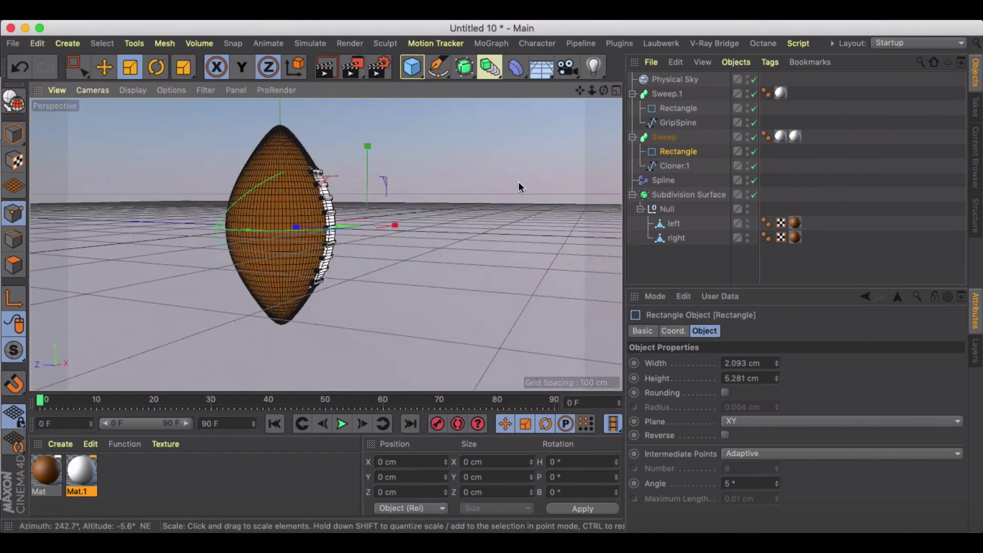
pyautogui.keyDown('alt'); pyautogui.moveTo(495, 197); pyautogui.dragTo(509, 196); pyautogui.keyUp('alt')
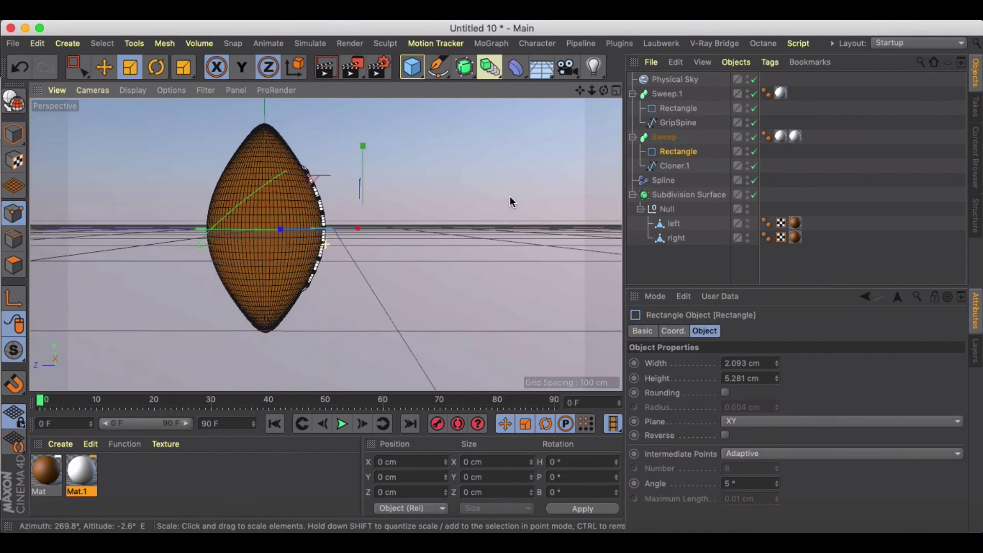
pyautogui.click(666, 142)
pyautogui.press('e')
pyautogui.moveTo(176, 226); pyautogui.dragTo(184, 228)
pyautogui.click(318, 220)
pyautogui.keyDown('alt'); pyautogui.moveTo(337, 204); pyautogui.dragTo(453, 165); pyautogui.keyUp('alt')
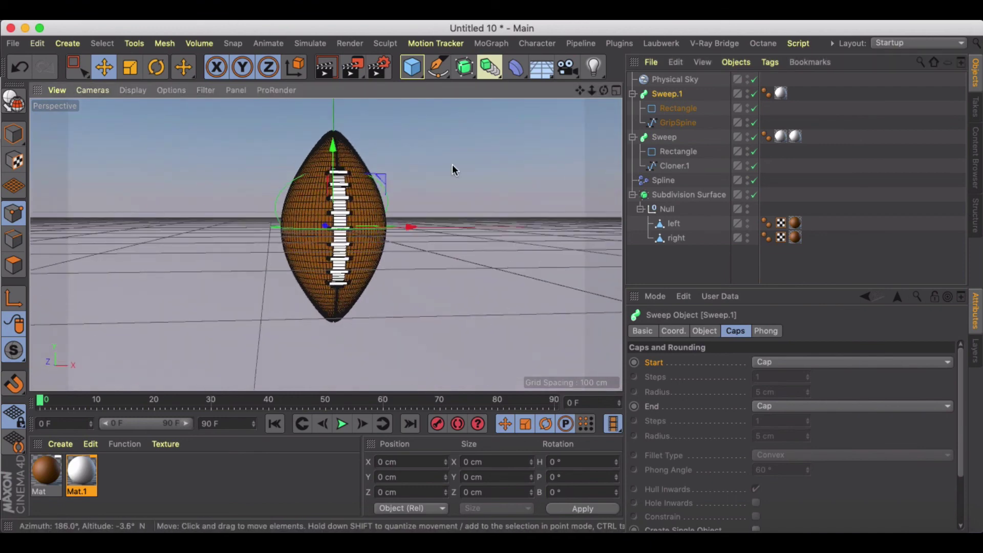
# Shorten the strip's Rectangle profile height to 14.748 cm and render the final preview
pyautogui.click(678, 108)
pyautogui.click(777, 381)
pyautogui.click(777, 381)
pyautogui.hotkey('ctrl', 'r')
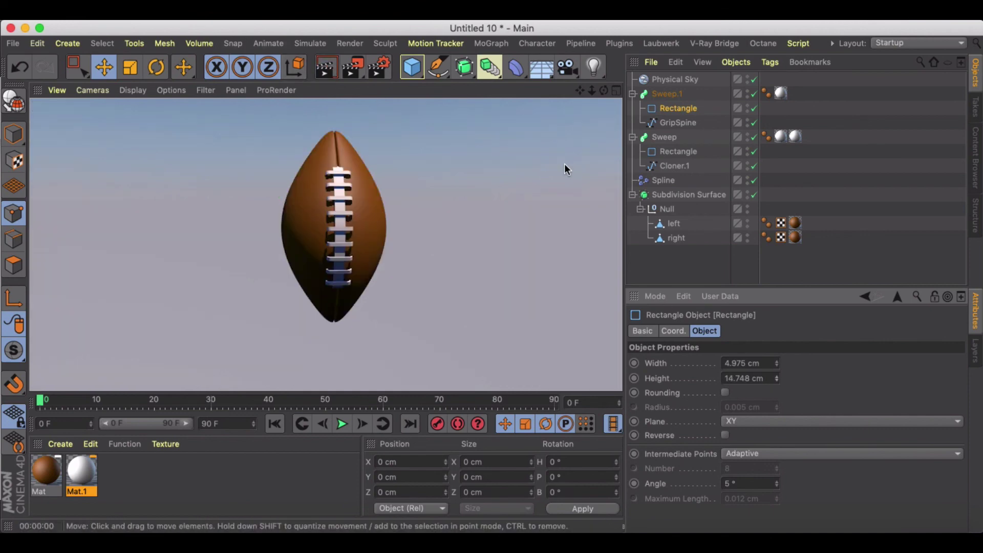